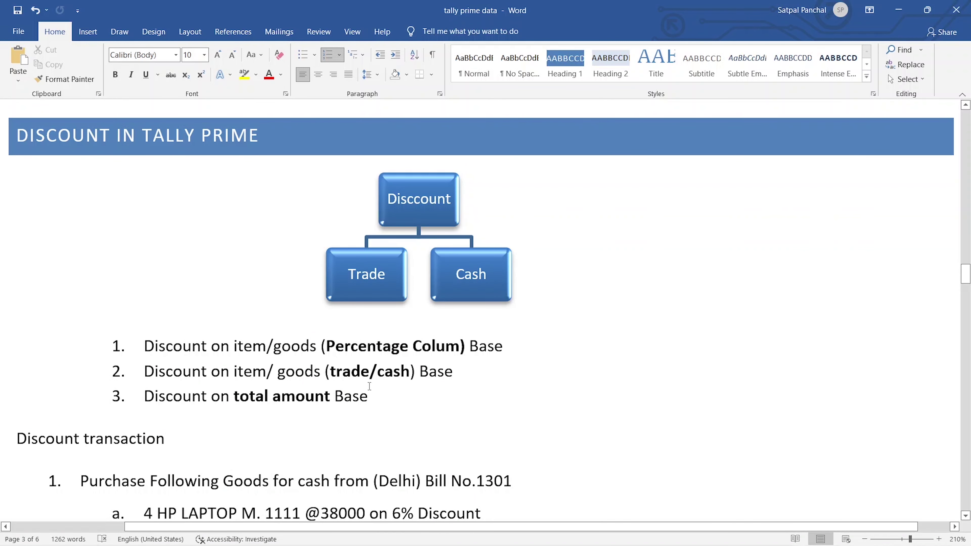
Read through the Discount in Tally Prime notes, from the trade/cash diagram to the four practice purchase transactions.
scroll(418, 384, down, 3)
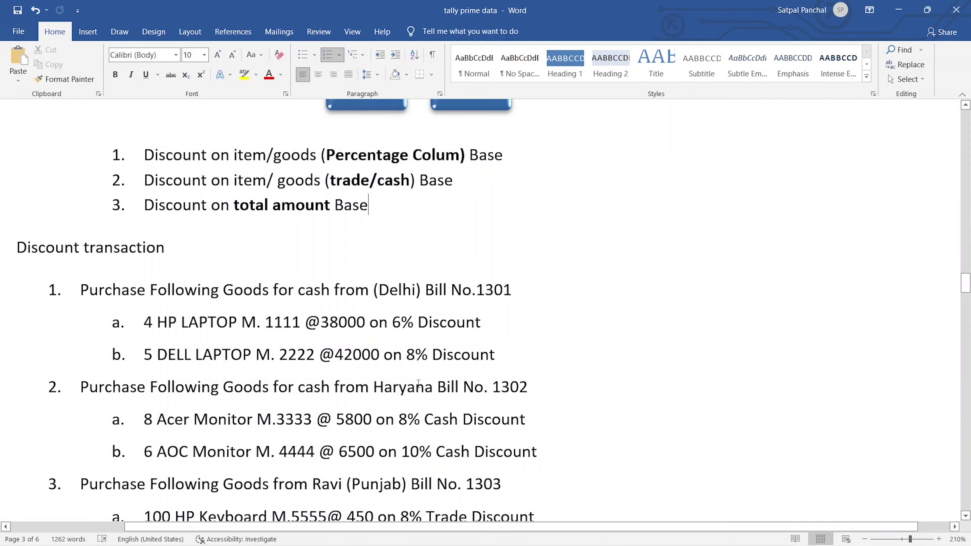
scroll(418, 384, down, 1)
scroll(418, 384, down, 2)
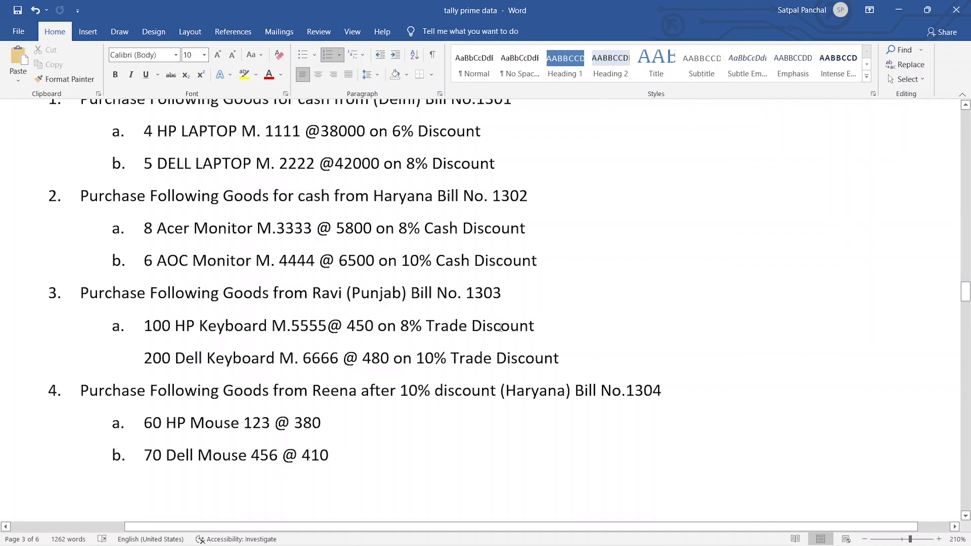
scroll(464, 339, up, 5)
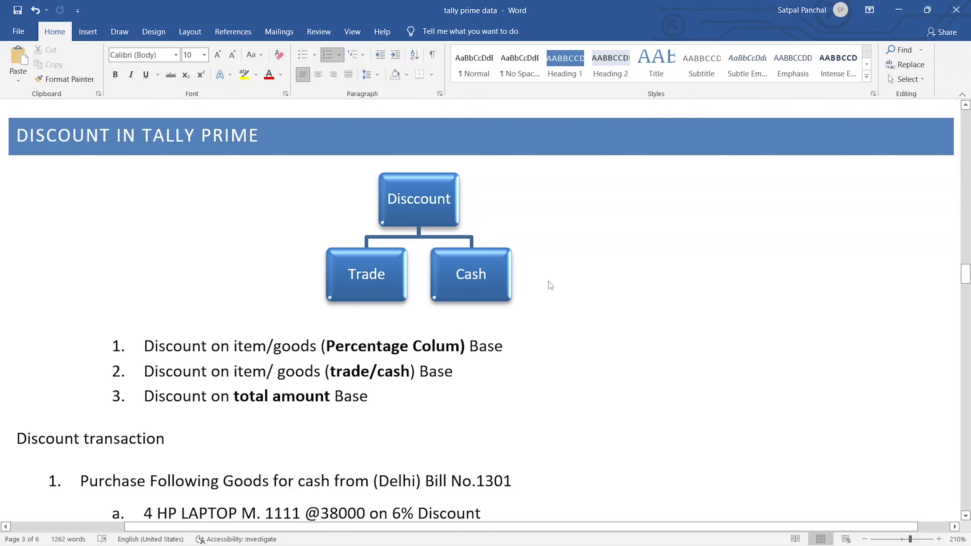
scroll(548, 280, down, 1)
scroll(549, 281, down, 1)
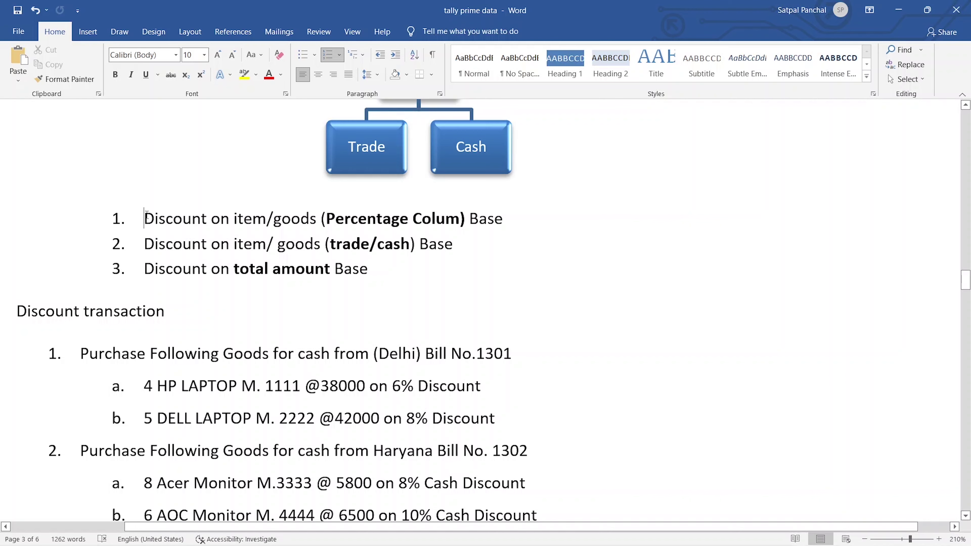
Examine the three discount bases in the numbered list: percentage column, trade/cash and total amount.
drag(144, 218, 502, 230)
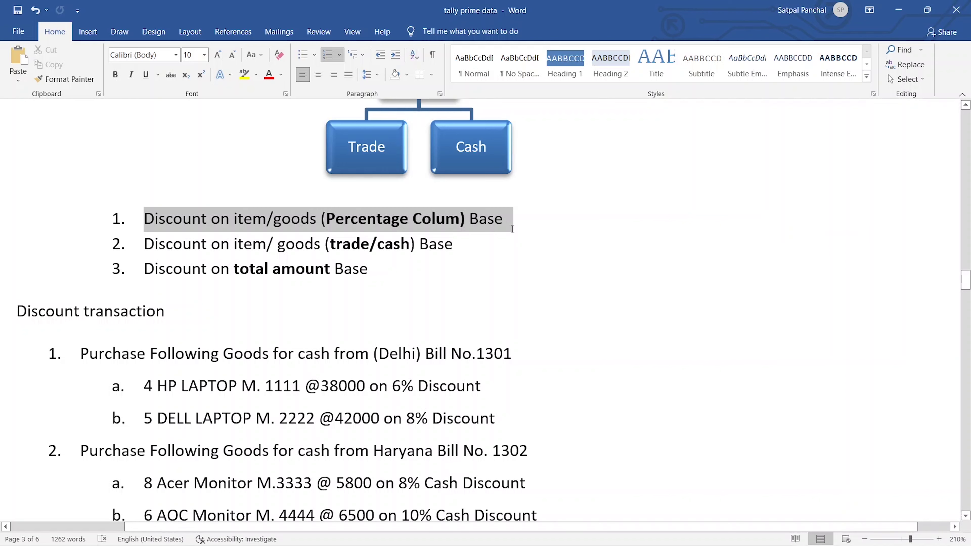
drag(512, 229, 513, 230)
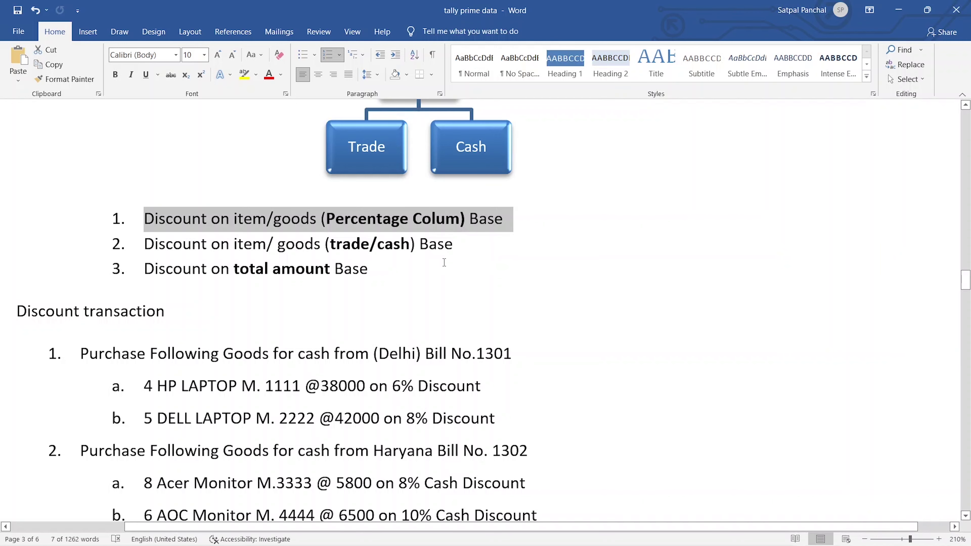
scroll(262, 248, down, 2)
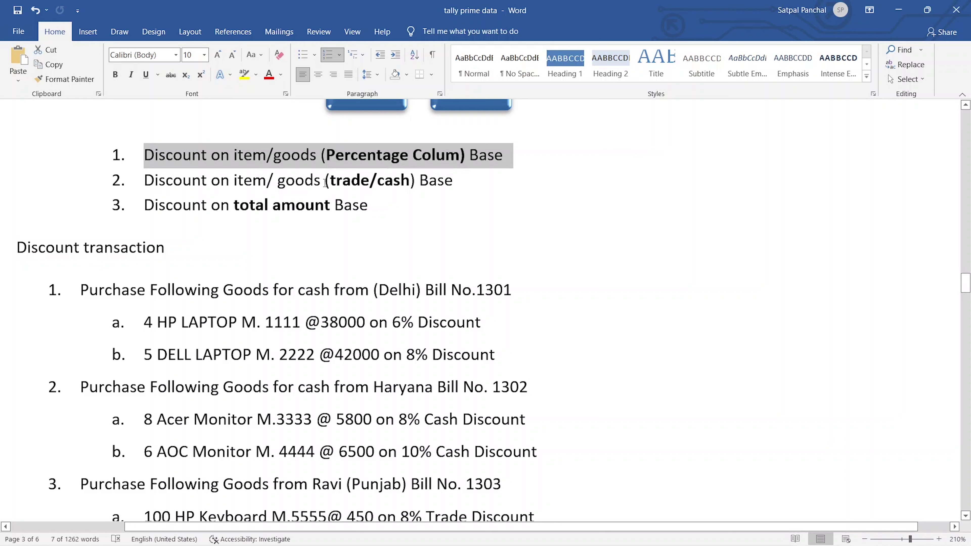
click(466, 183)
drag(472, 186, 145, 180)
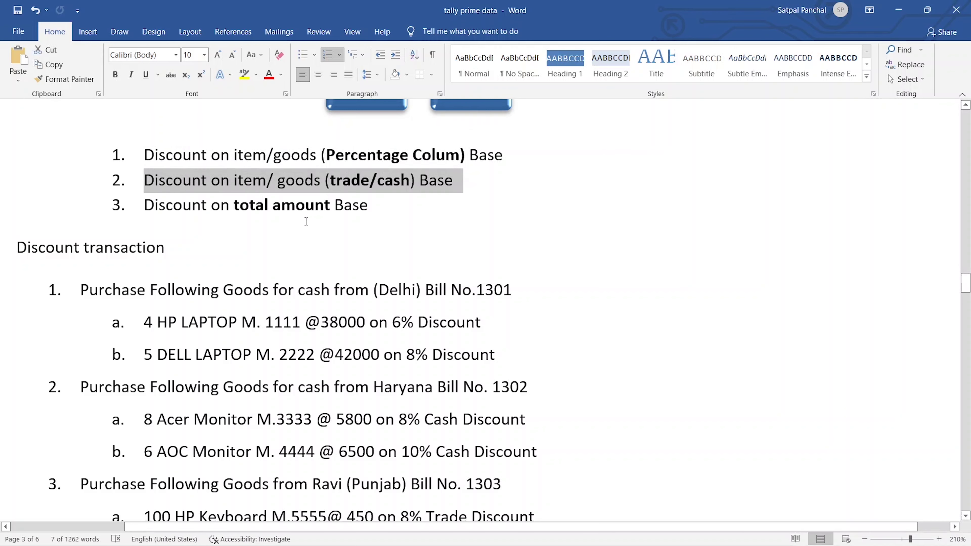
click(474, 186)
drag(473, 183, 145, 180)
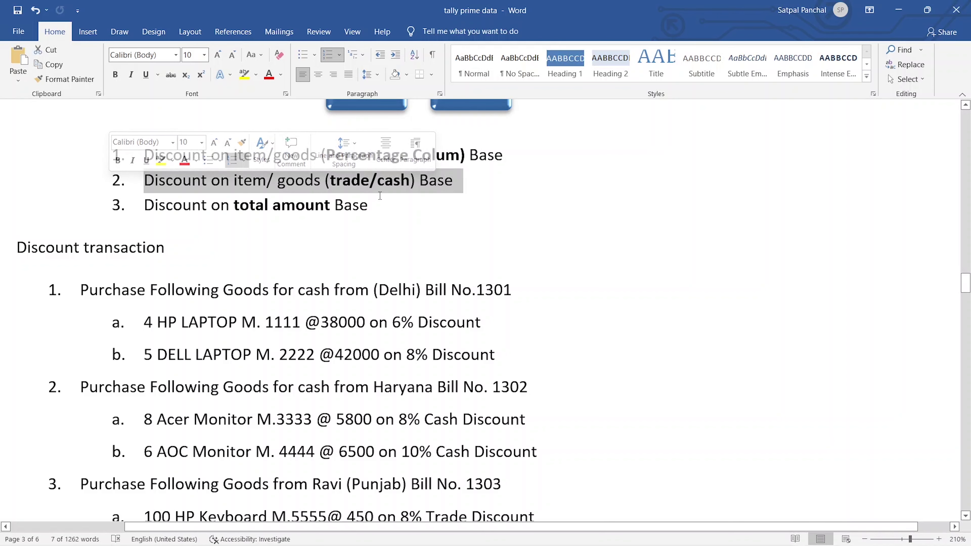
scroll(421, 214, down, 2)
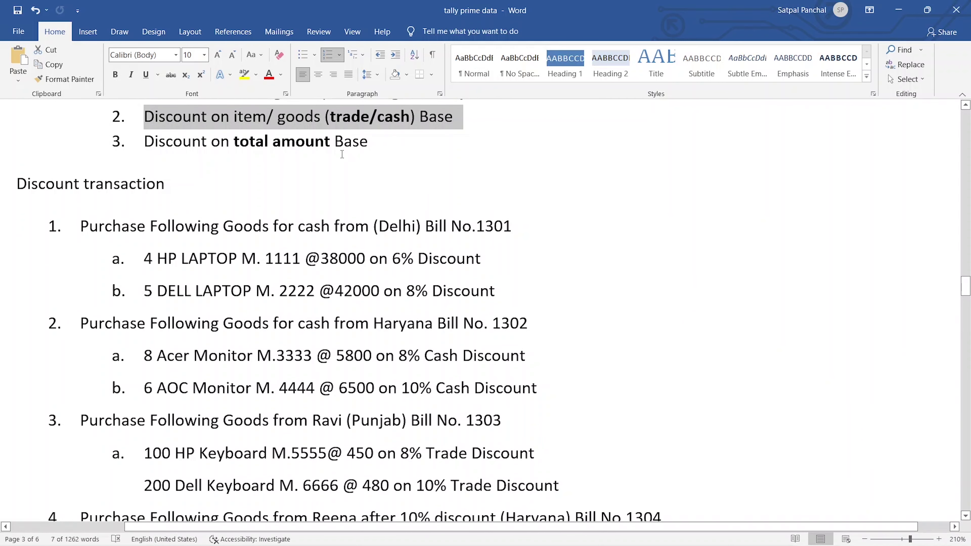
scroll(403, 168, up, 2)
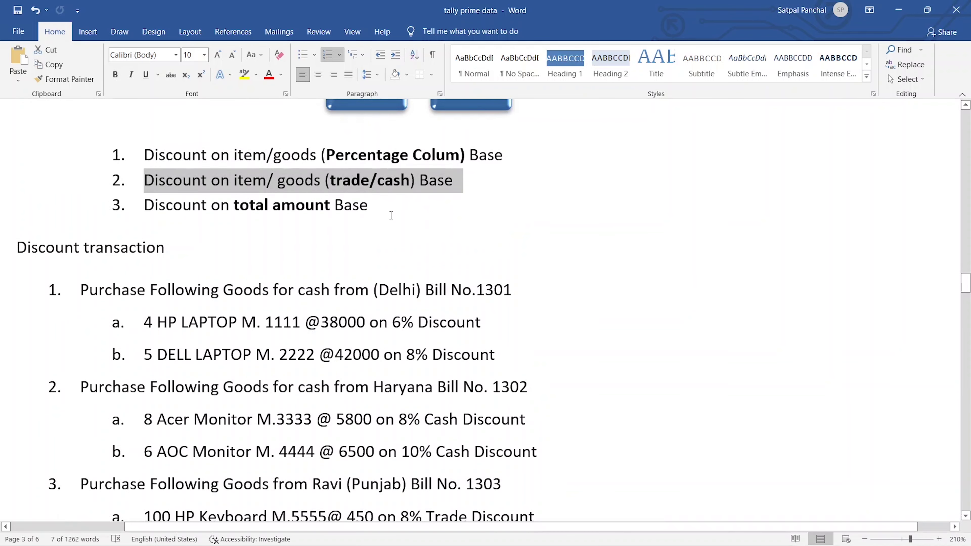
click(396, 223)
drag(432, 224, 141, 203)
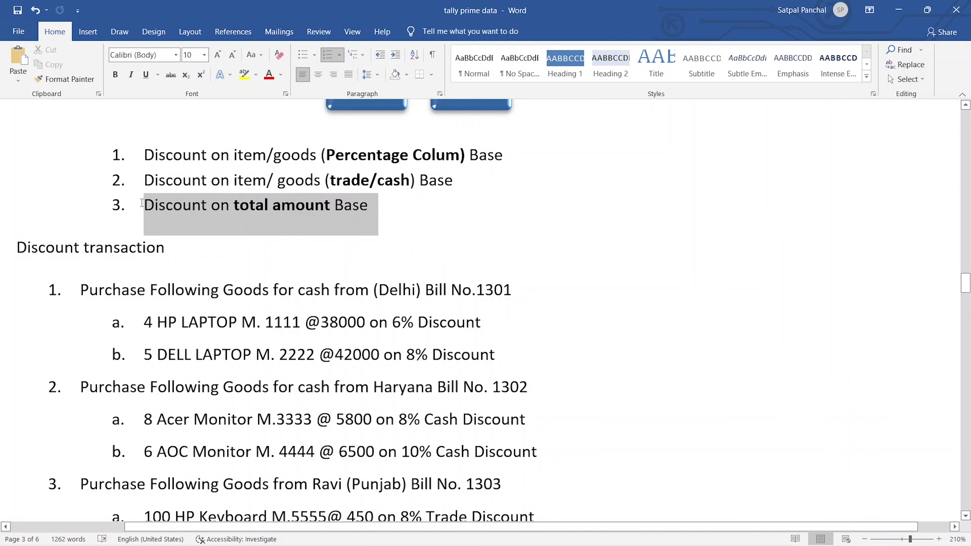
click(410, 211)
drag(409, 211, 144, 221)
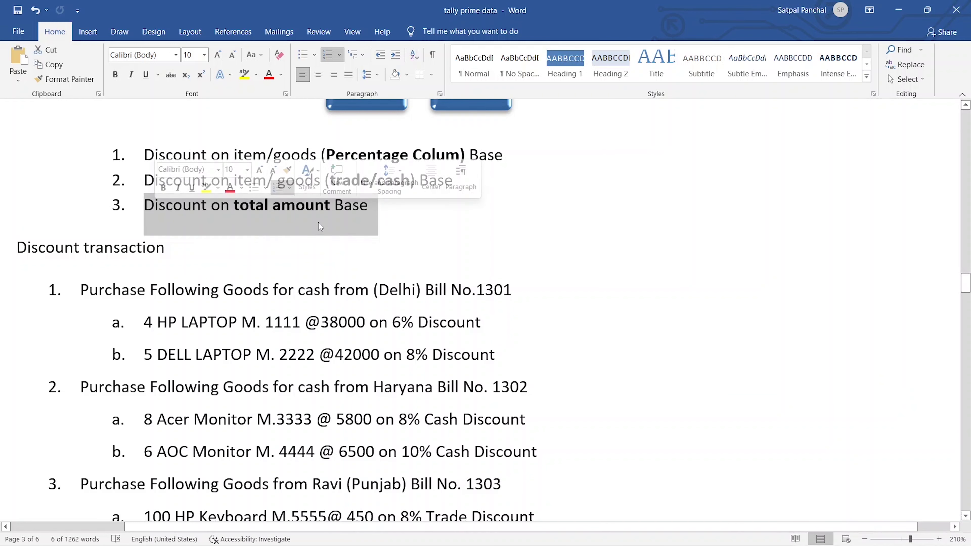
click(374, 220)
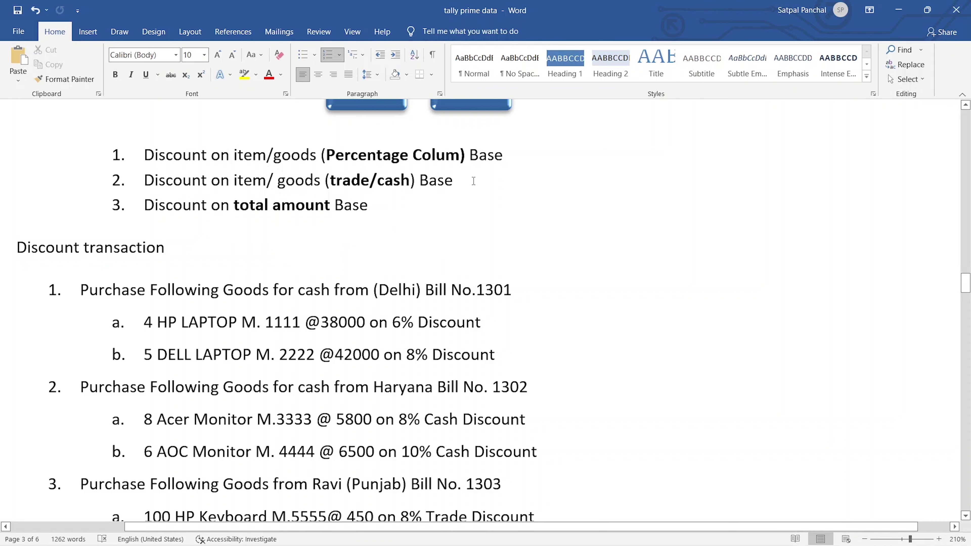
drag(472, 179, 145, 182)
click(355, 243)
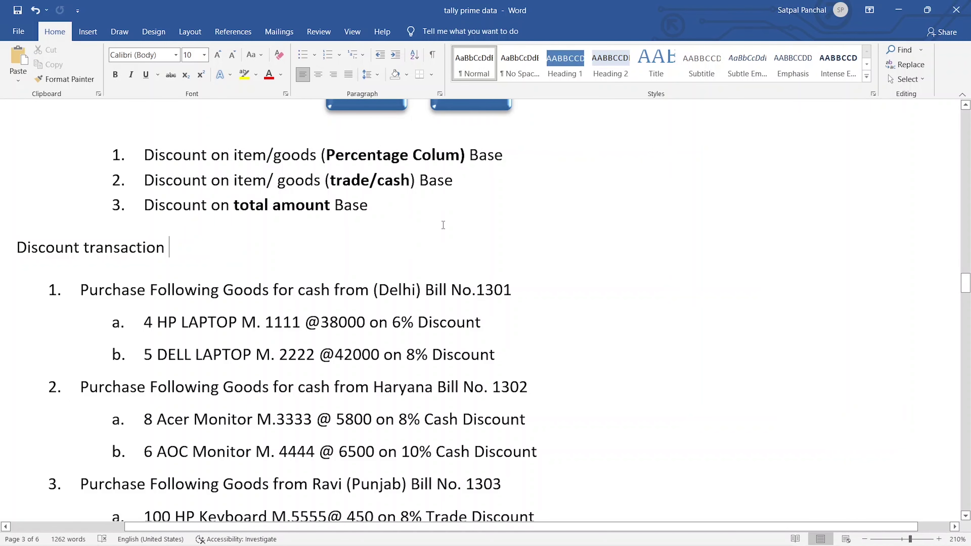
Examine the discount terms of the four practice purchases under Discount transaction: laptops, monitors, keyboards and mice.
scroll(443, 225, down, 3)
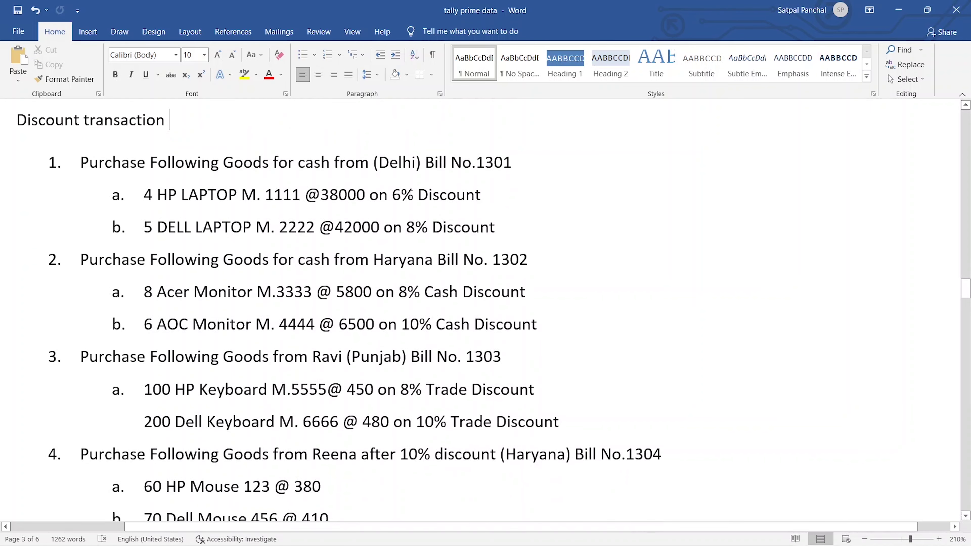
drag(393, 195, 505, 228)
scroll(505, 228, down, 2)
scroll(504, 228, down, 1)
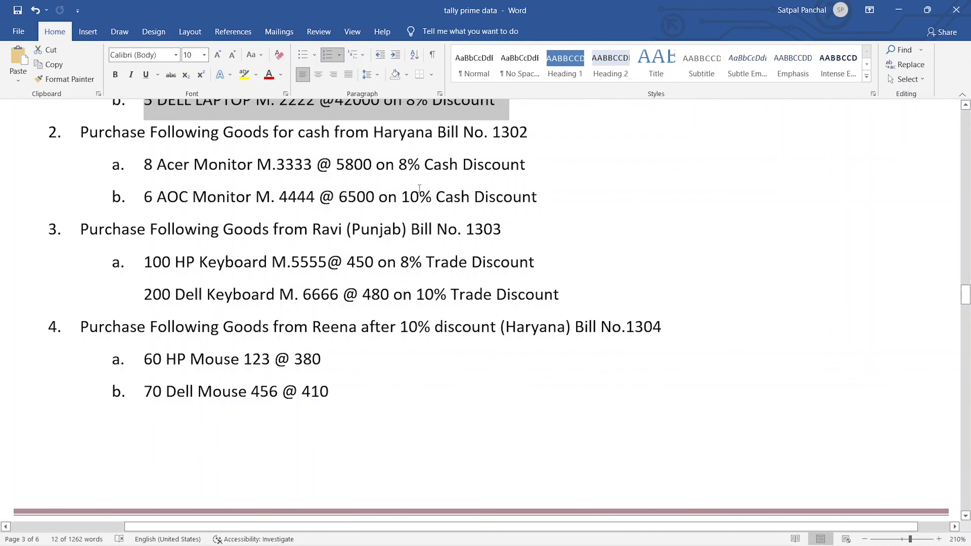
drag(407, 164, 539, 196)
scroll(478, 298, down, 2)
drag(312, 264, 389, 253)
click(328, 328)
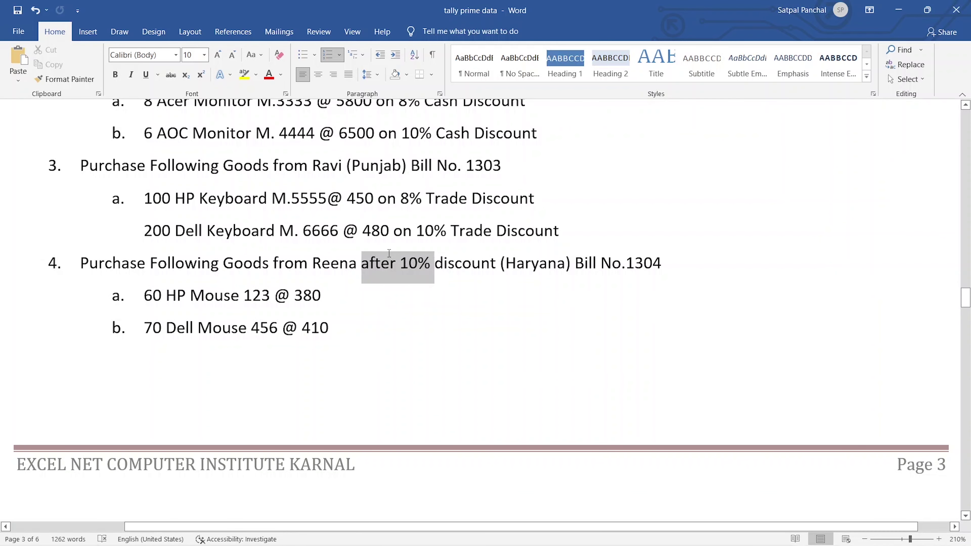
scroll(346, 295, up, 5)
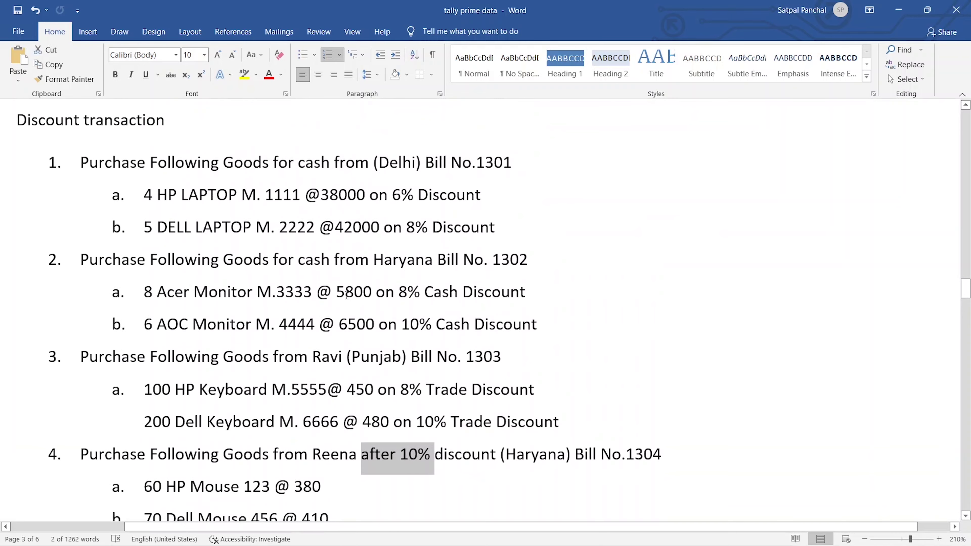
scroll(347, 294, up, 5)
scroll(346, 293, down, 5)
drag(75, 152, 455, 431)
scroll(396, 295, up, 1)
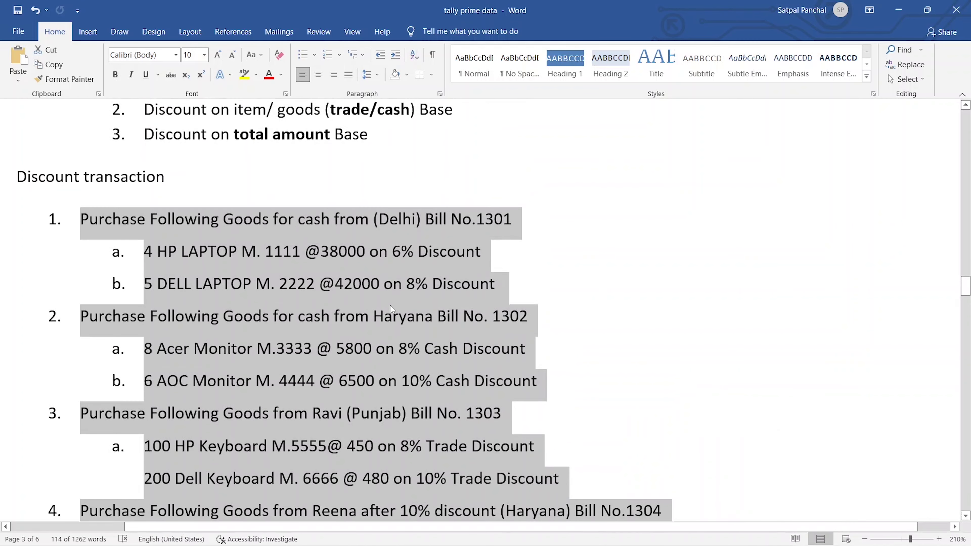
Switch to TallyPrime, look over the Gateway of Tally menu as far as Vouchers, and return to the Word document.
key(alt+Tab)
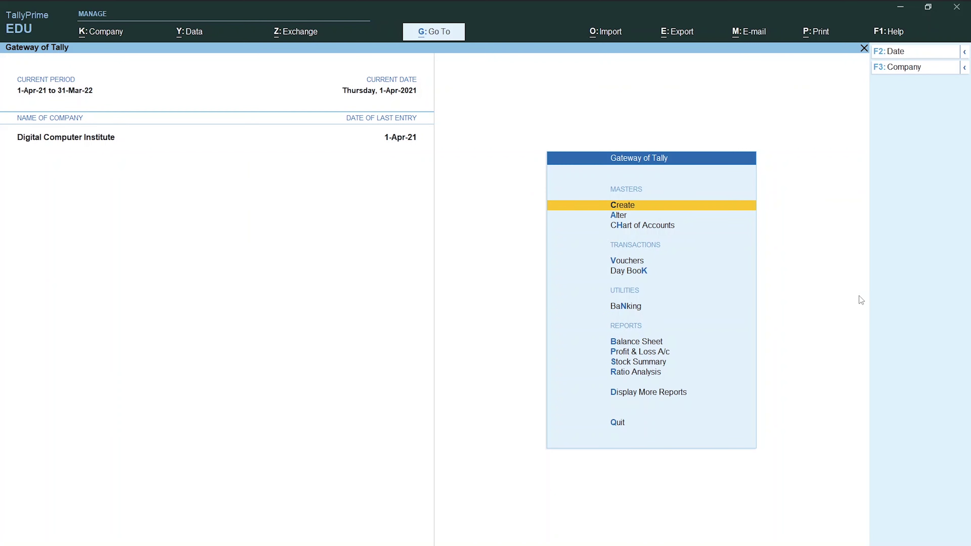
key(Down)
key(Down)
key(Down)
key(Down)
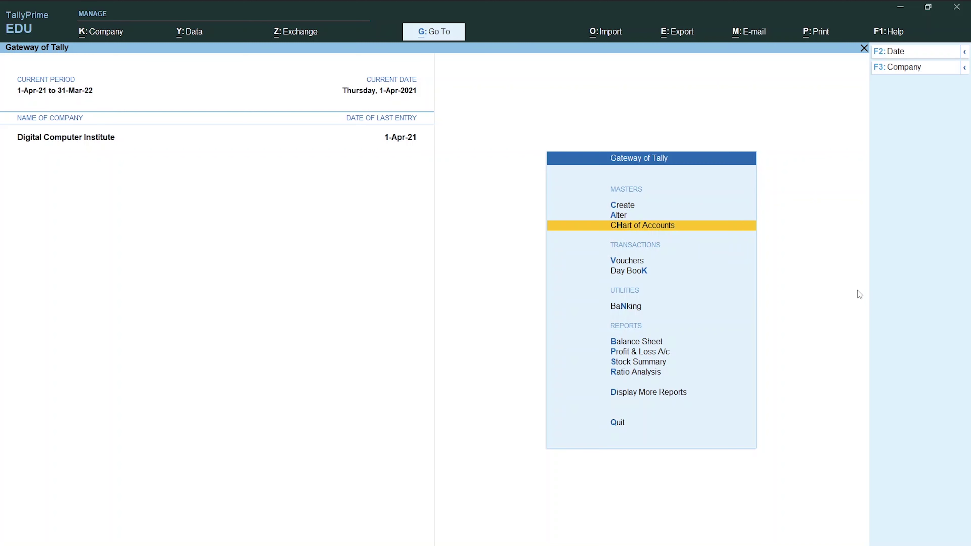
key(Up)
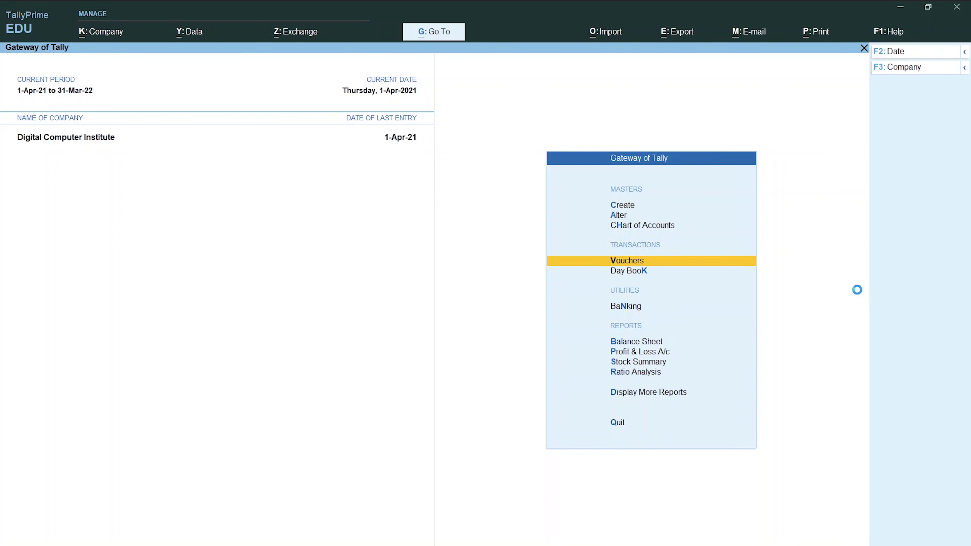
key(alt+Tab)
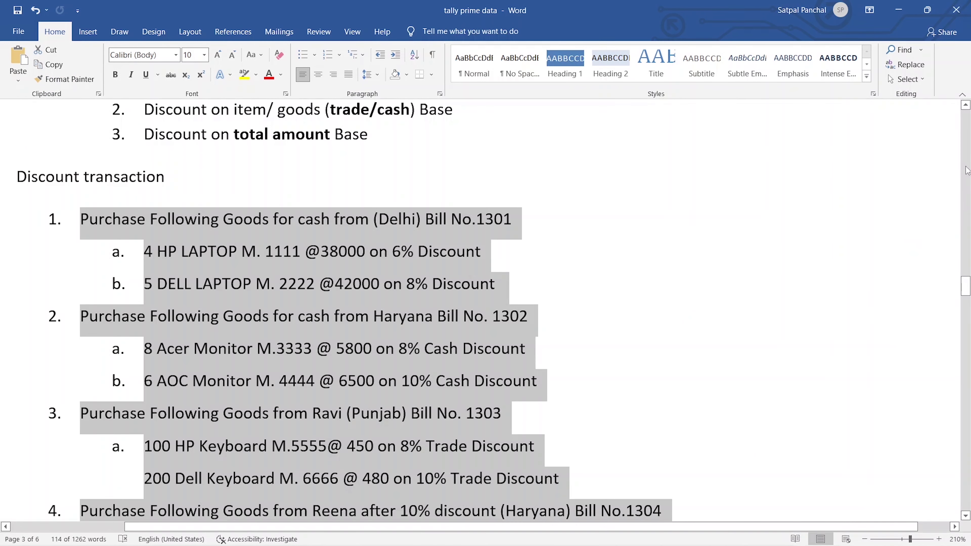
Examine the first practice transaction, the cash purchase from Delhi, including its HP and Dell laptop quantities, rates and discounts.
click(520, 293)
scroll(551, 247, up, 5)
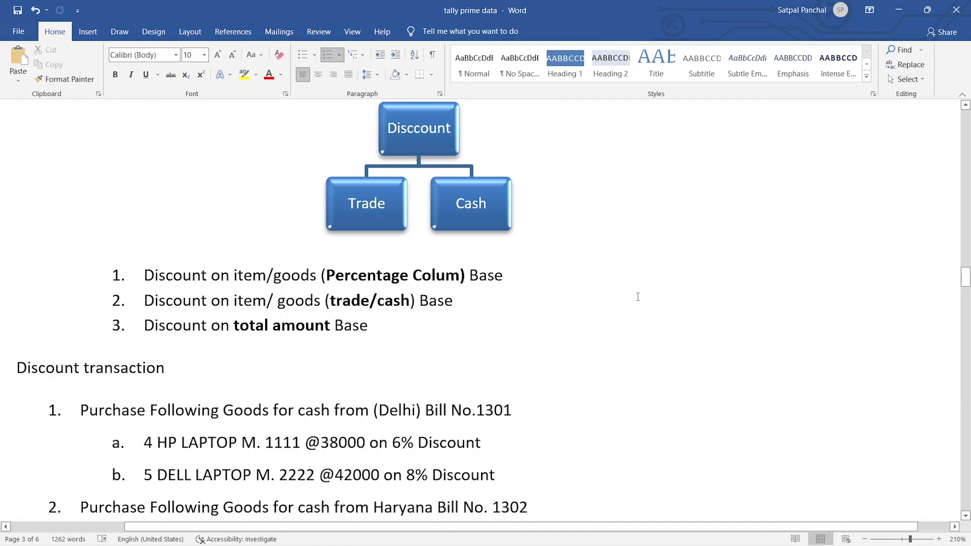
scroll(638, 297, down, 2)
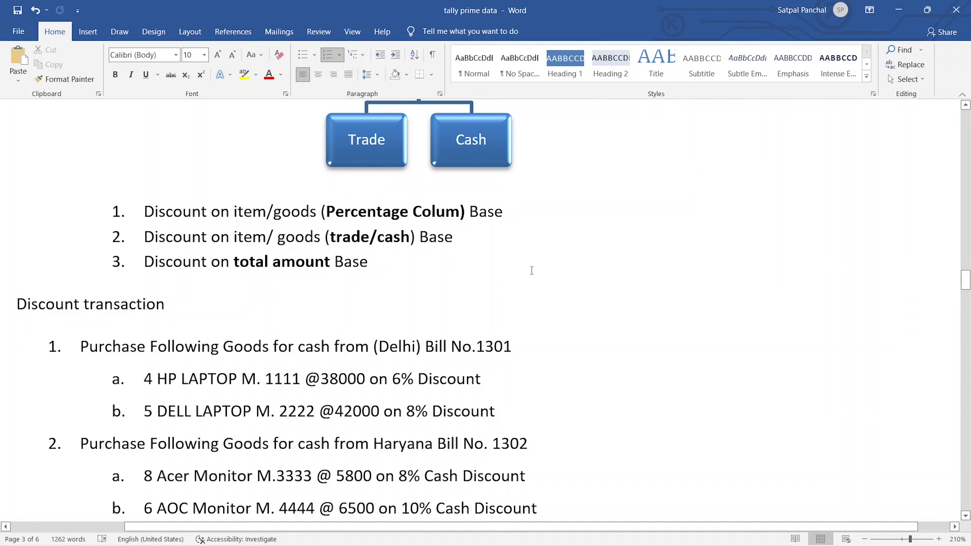
scroll(531, 270, down, 4)
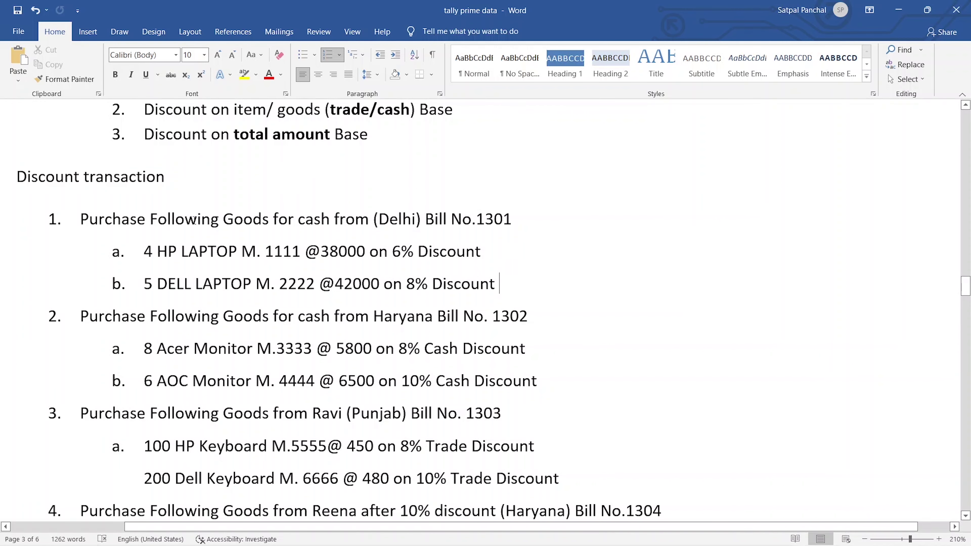
drag(76, 216, 574, 235)
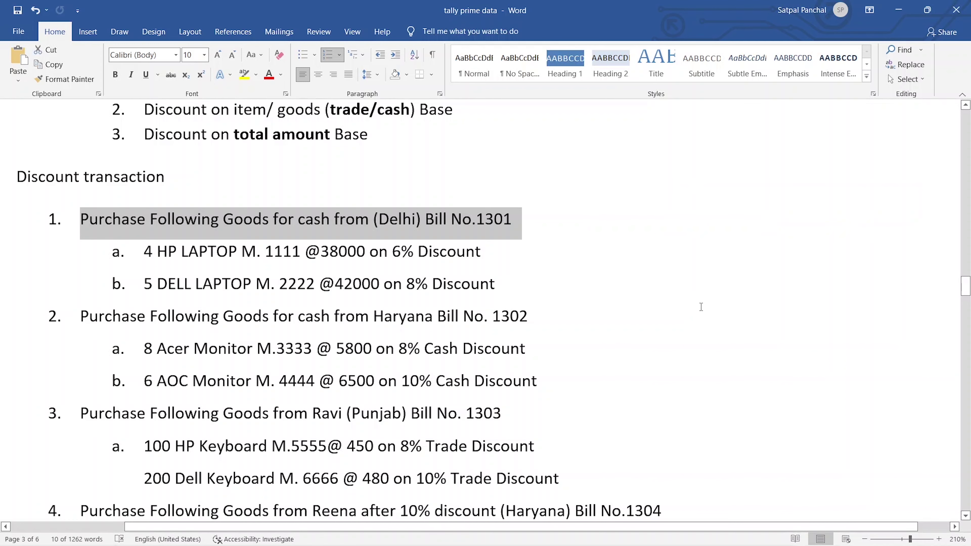
click(675, 279)
drag(145, 253, 439, 254)
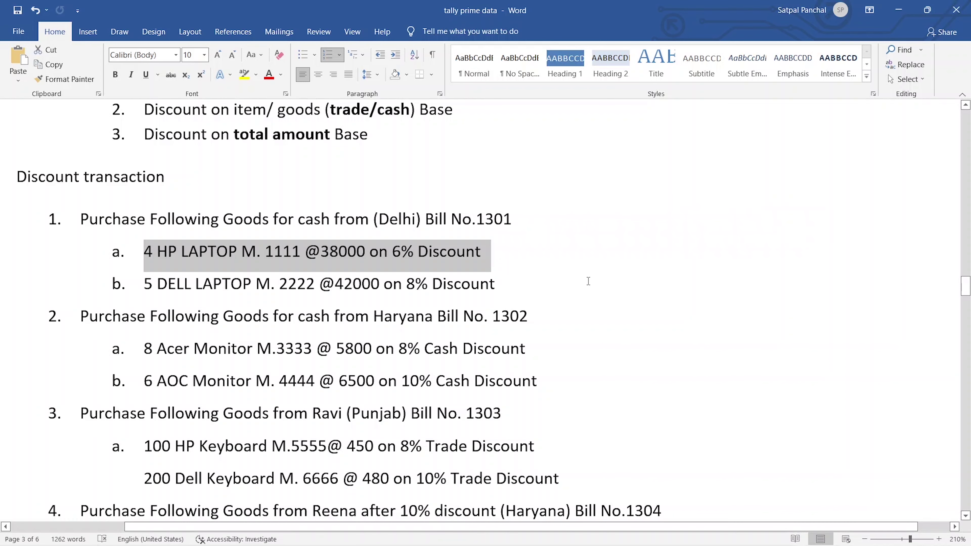
click(500, 284)
drag(393, 251, 500, 284)
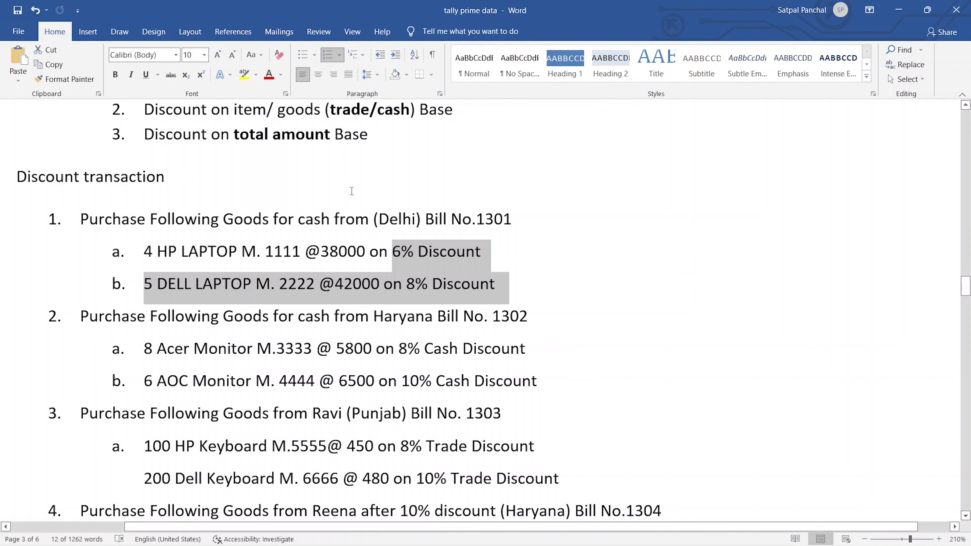
Compare the percentage-column basis with the cash discounts on the monitors and the trade discounts on the keyboards.
scroll(322, 211, up, 3)
drag(326, 212, 460, 212)
scroll(501, 341, down, 4)
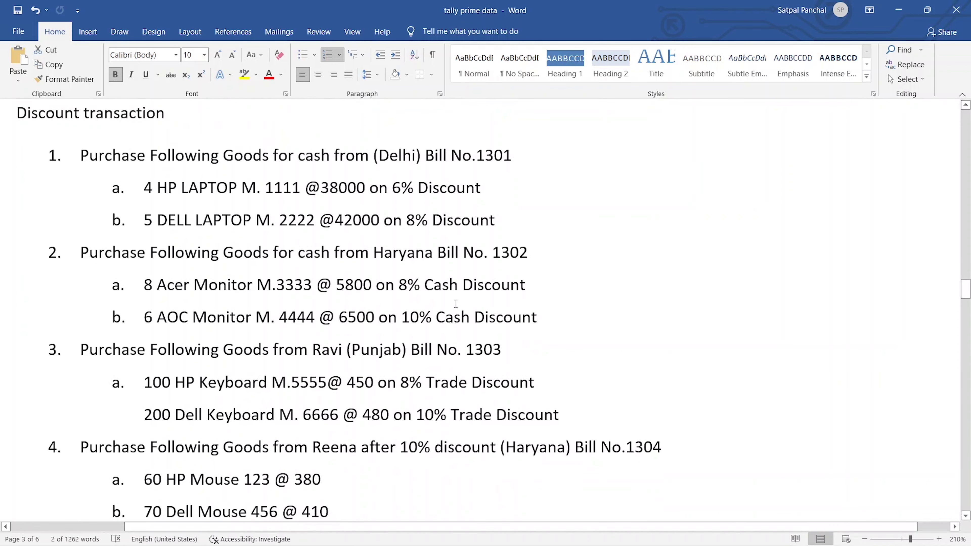
drag(400, 284, 519, 320)
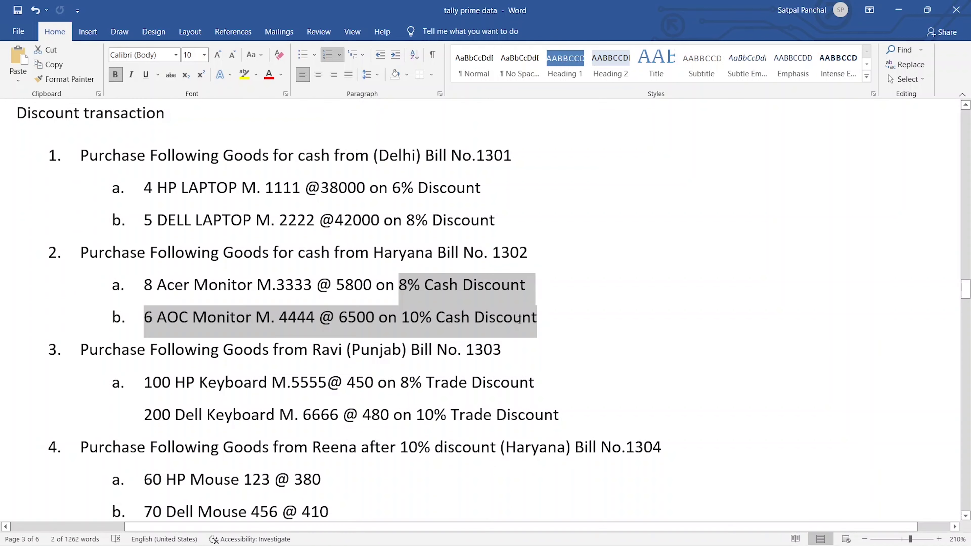
click(611, 364)
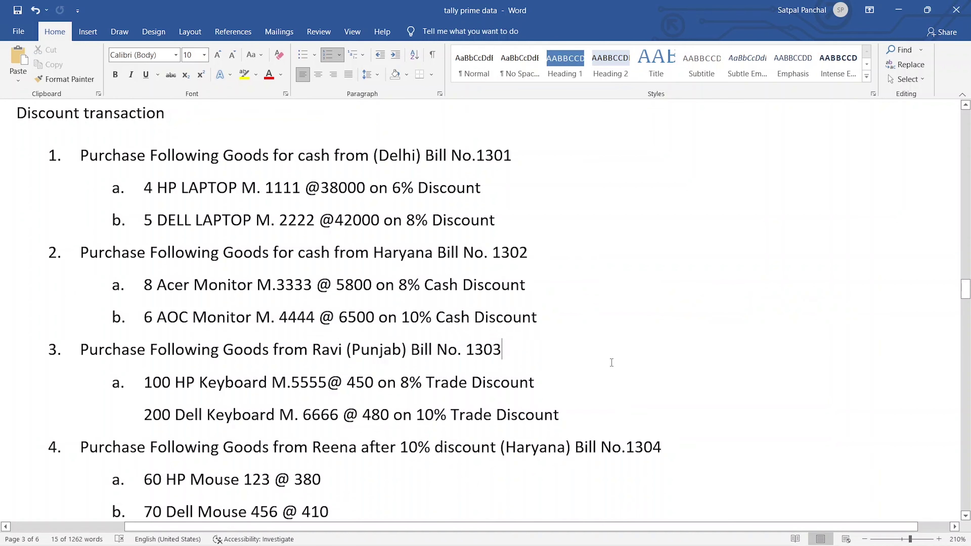
scroll(610, 364, down, 3)
drag(426, 256, 566, 290)
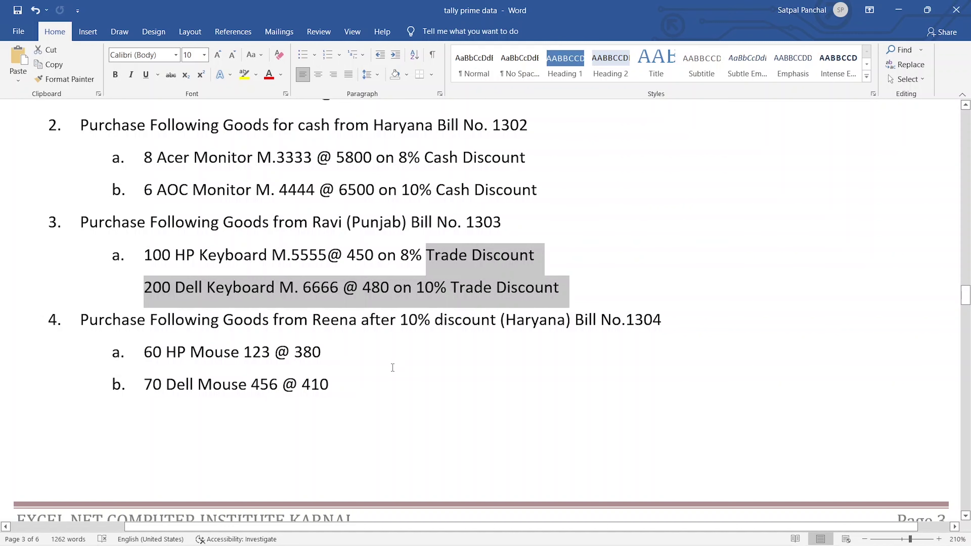
scroll(311, 348, down, 2)
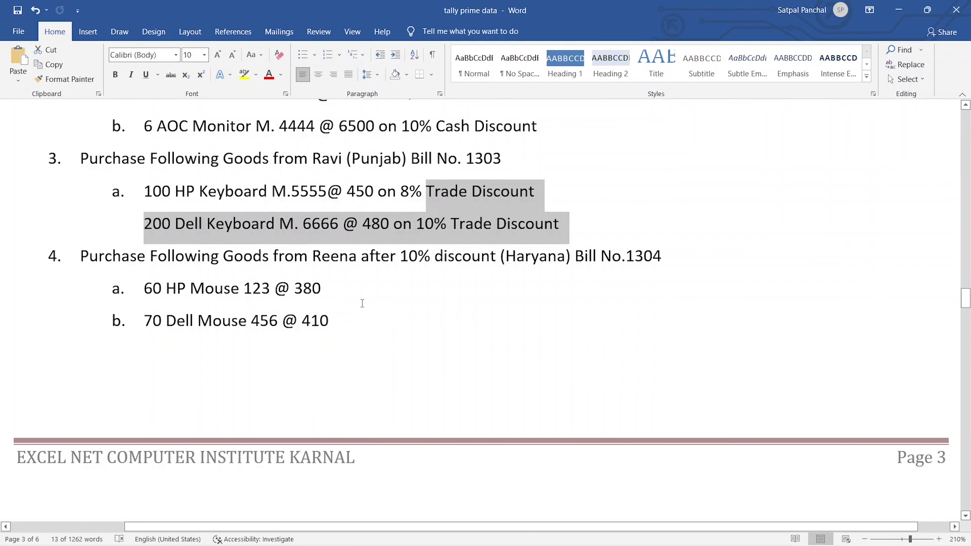
Compare the per-item trade discounts on the keyboards with the overall discount term of the fourth practice purchase, the mice.
click(362, 298)
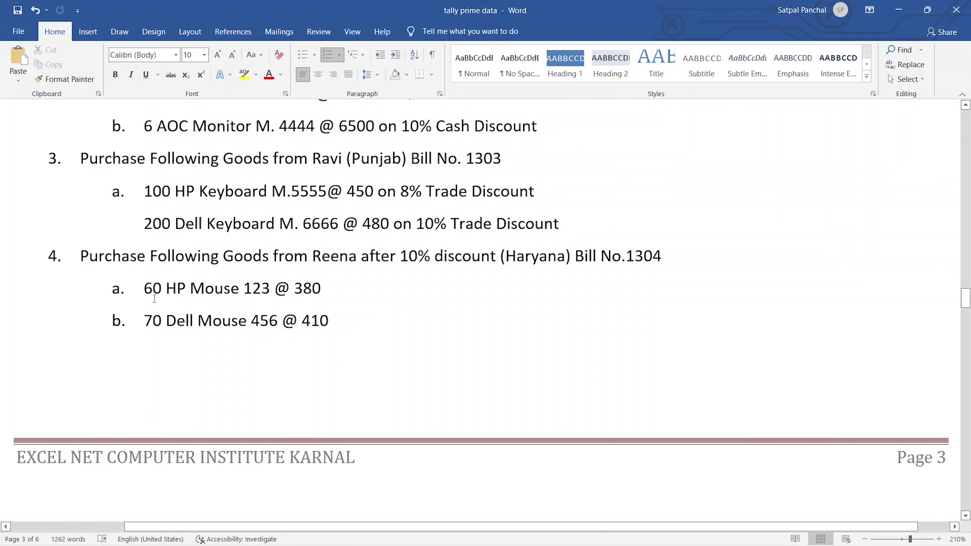
drag(144, 289, 329, 282)
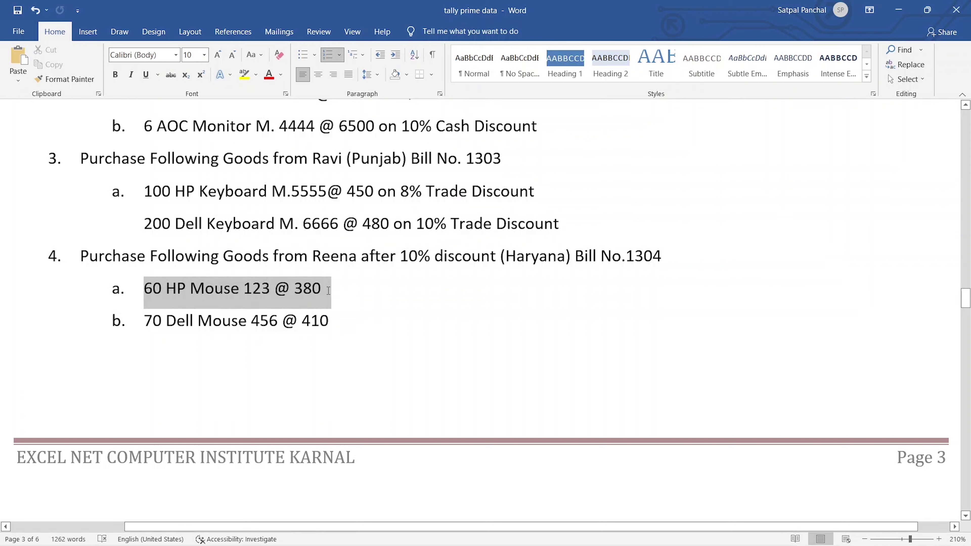
double_click(406, 194)
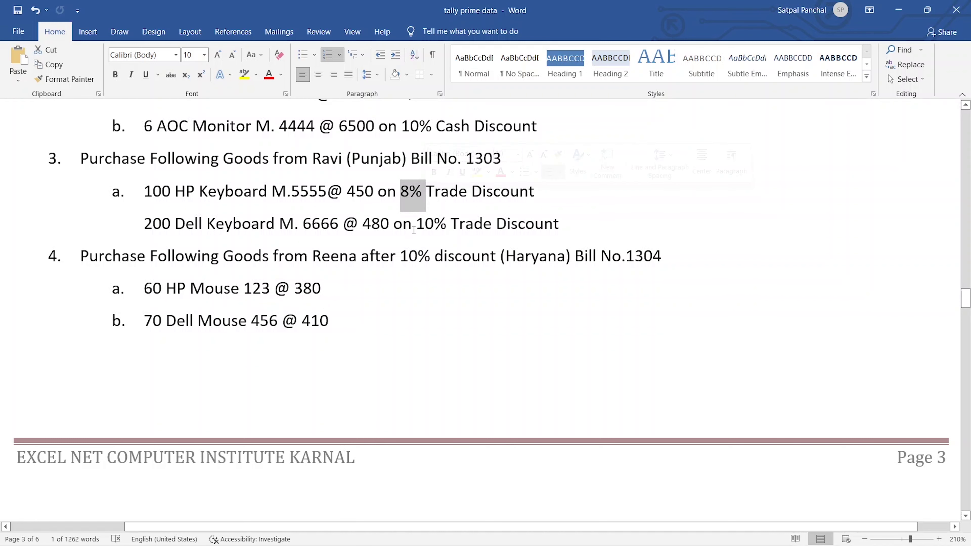
drag(414, 229, 448, 229)
click(330, 318)
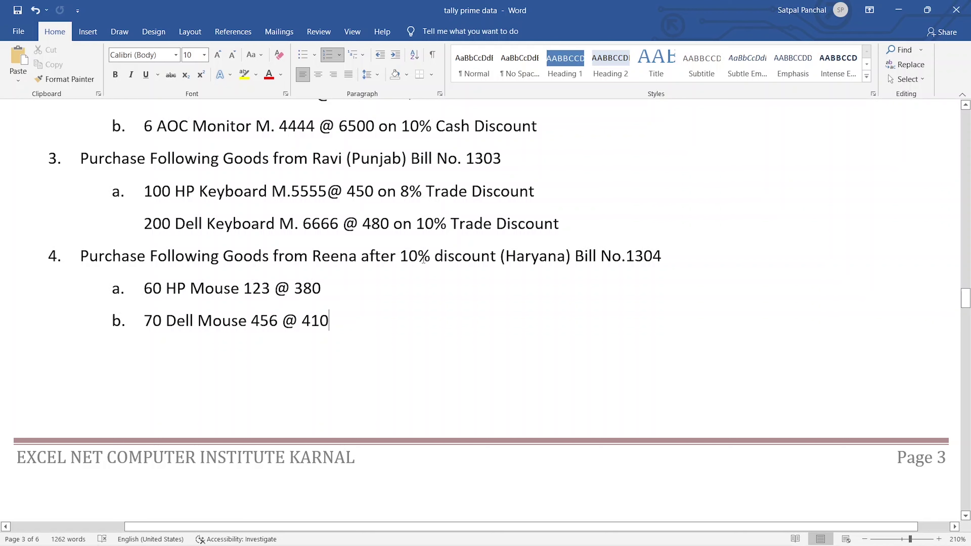
drag(434, 257, 361, 256)
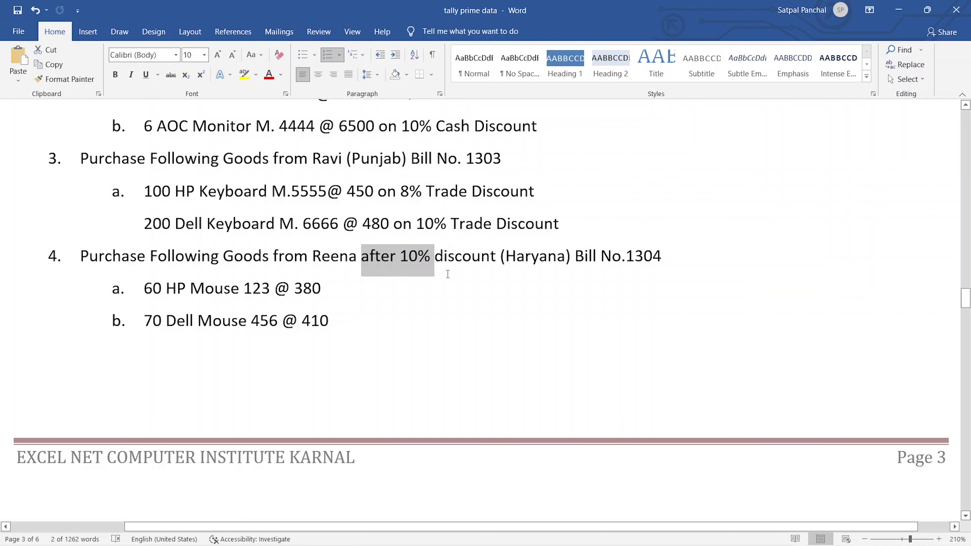
Review the first practice transaction again, the cash purchase from Delhi, and the discount terms of its two laptop items.
scroll(431, 320, up, 10)
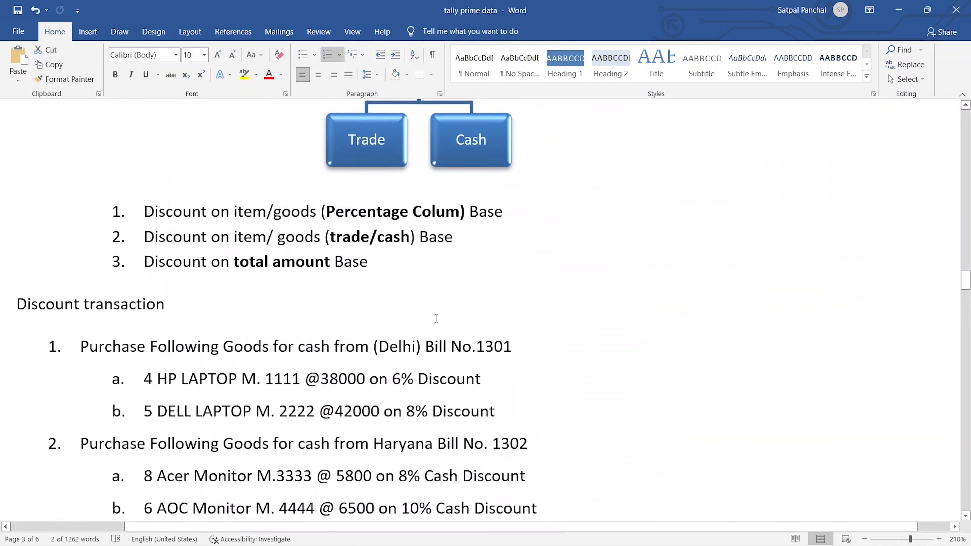
scroll(389, 308, down, 1)
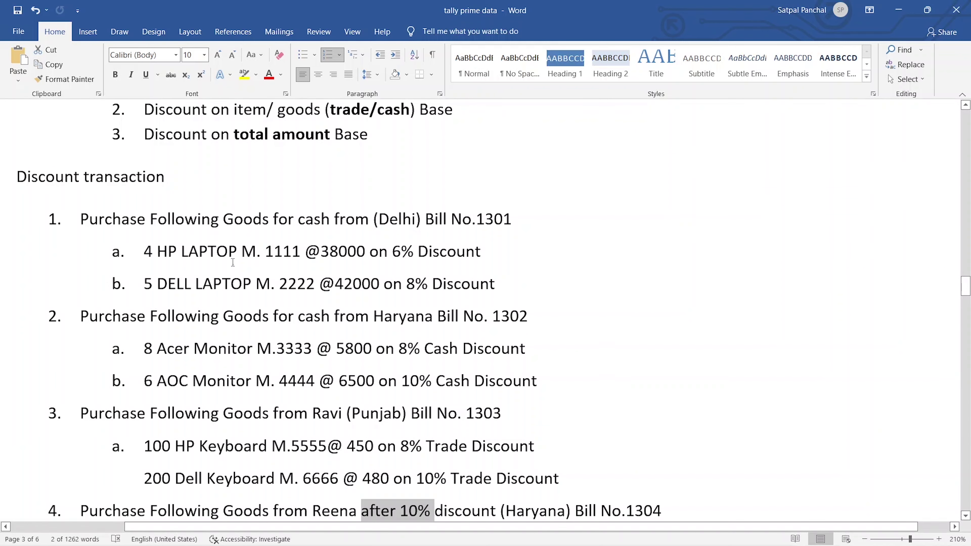
drag(83, 210, 270, 219)
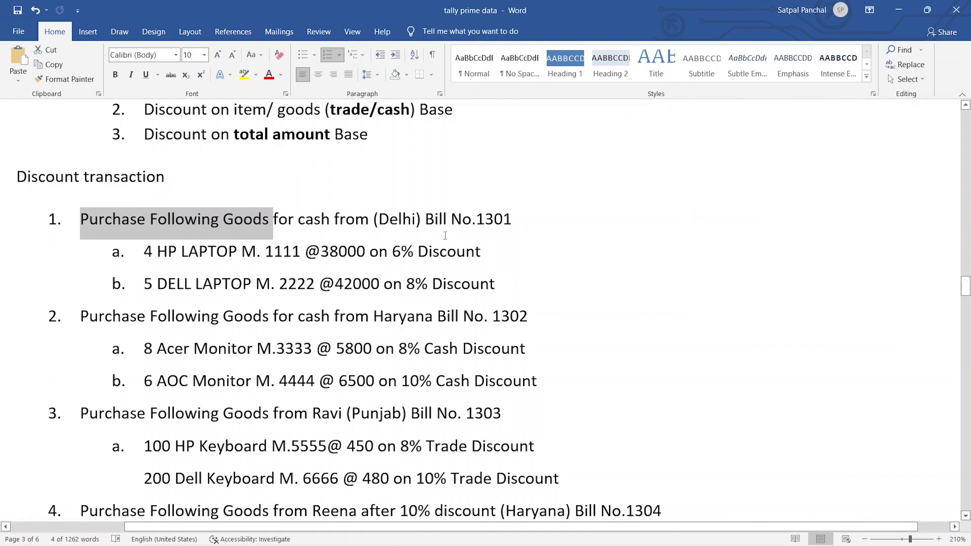
scroll(454, 236, down, 1)
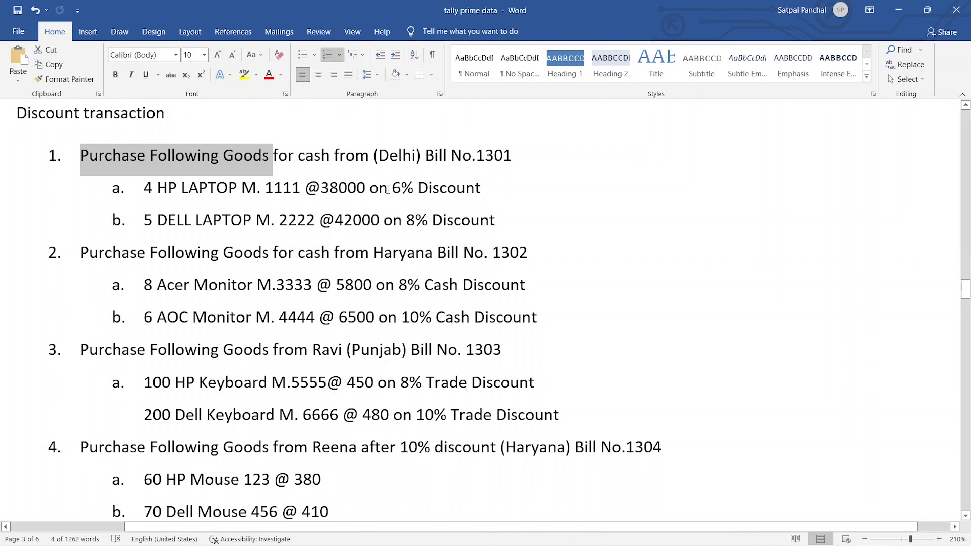
drag(386, 193, 470, 222)
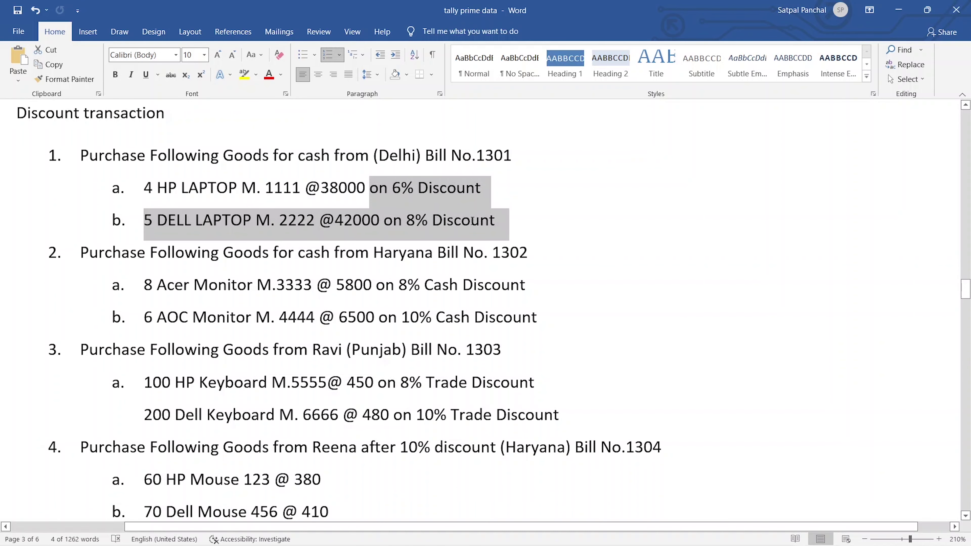
Switch to the TallyPrime purchase voucher and enter supplier invoice number 1301 with the date 1-Apr-21, checking the bill number in Word.
key(alt+Tab)
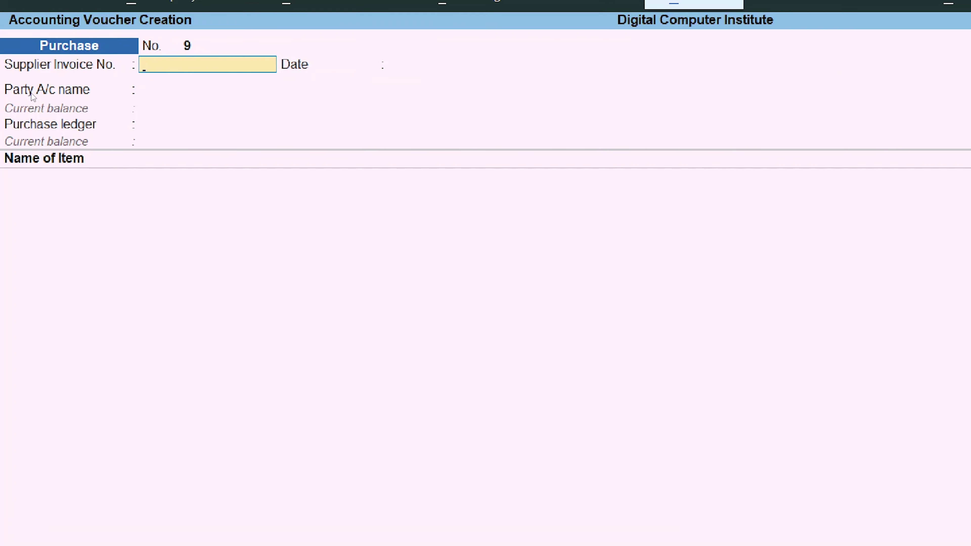
key(alt+Tab)
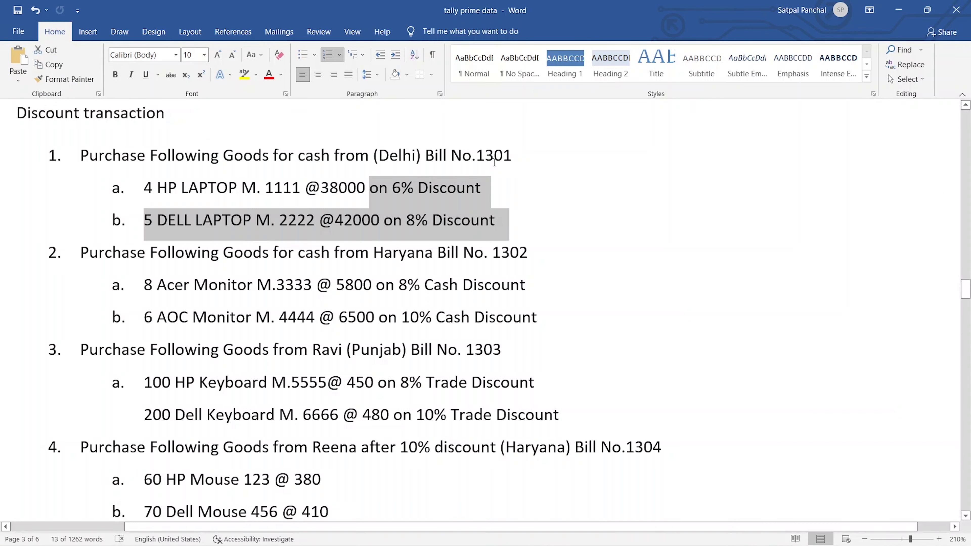
key(alt+Tab)
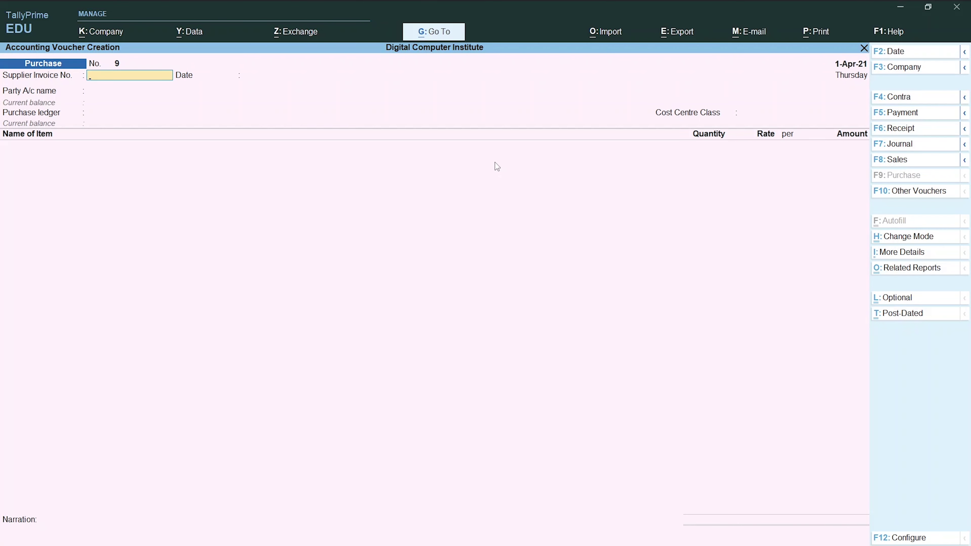
text(1301)
key(Return)
key(Return)
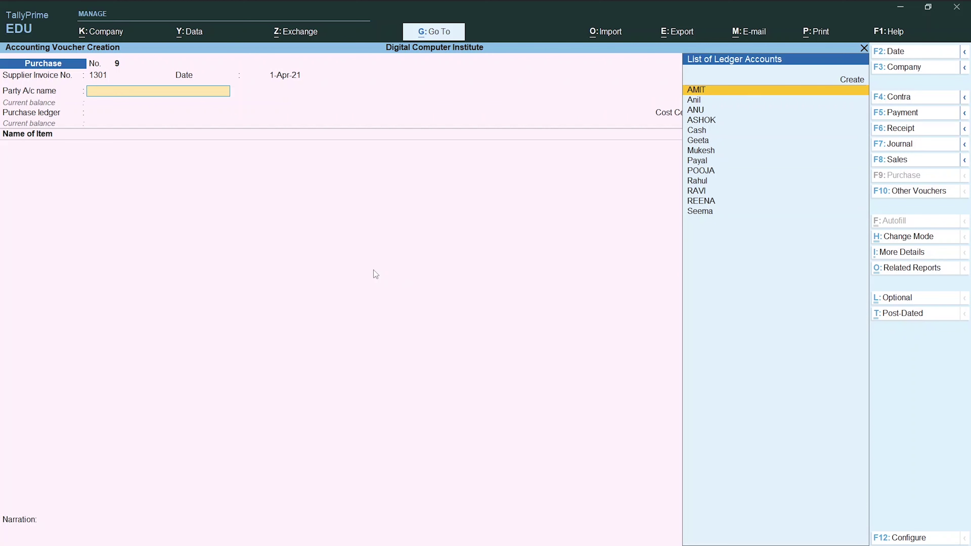
Check the payment terms in the Word notes, choose Cash as the party account in TallyPrime, and accept the receipt details blank.
key(alt+Tab)
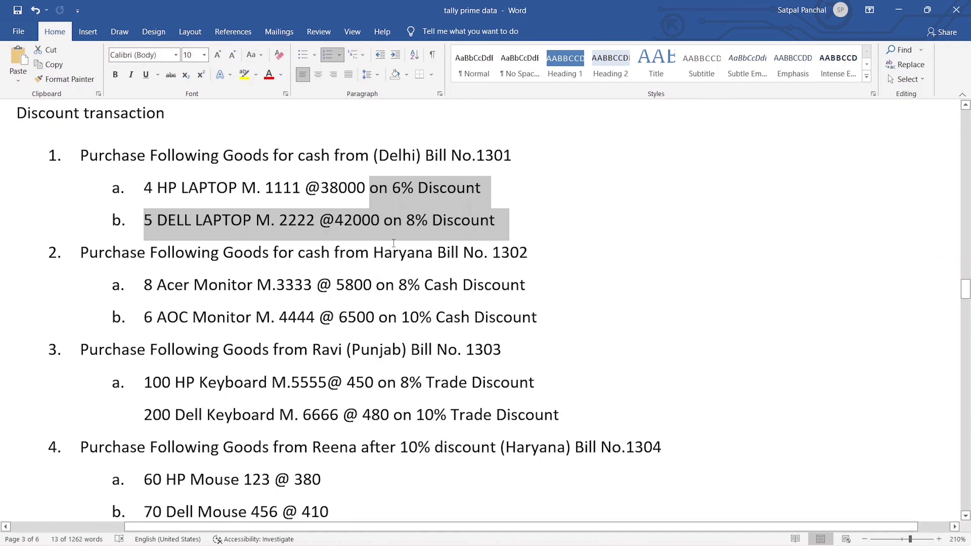
key(alt+Tab)
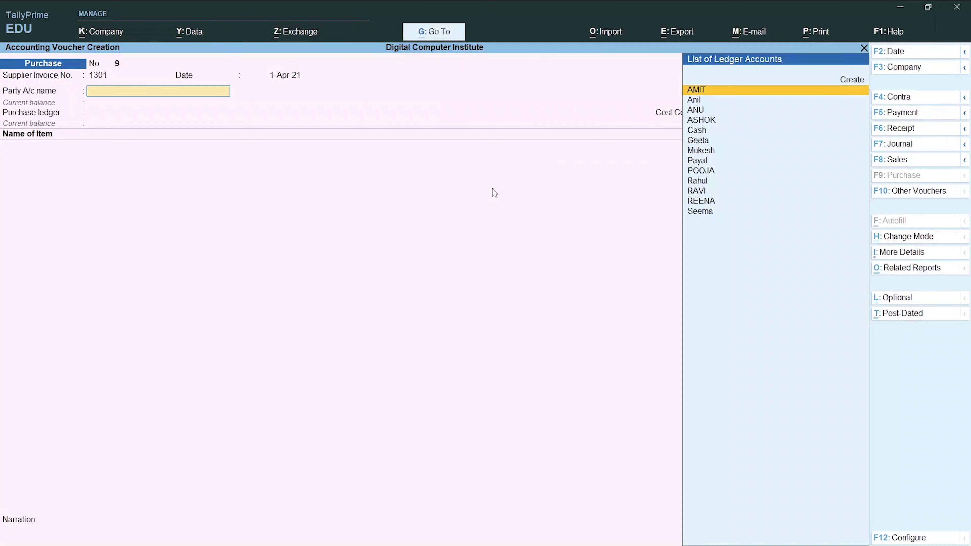
text(Ca)
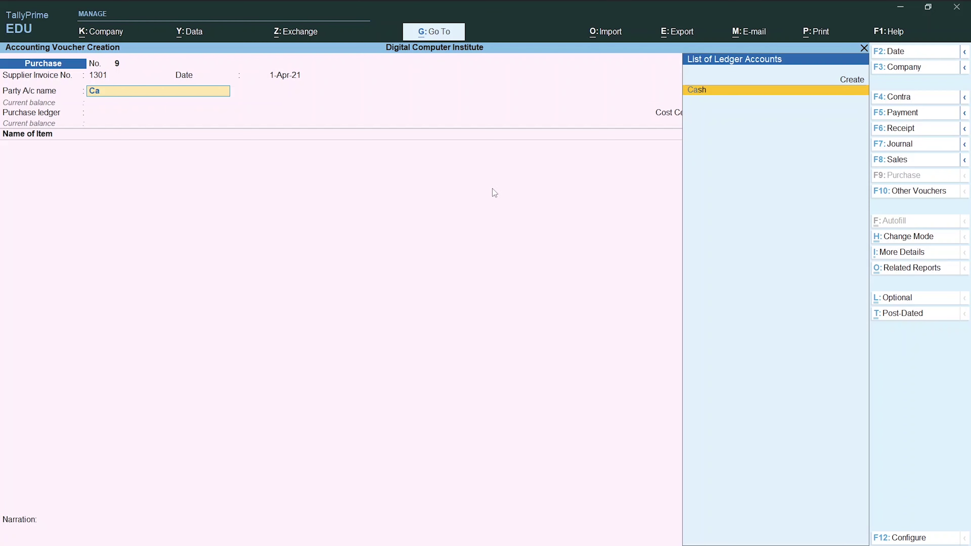
key(Return)
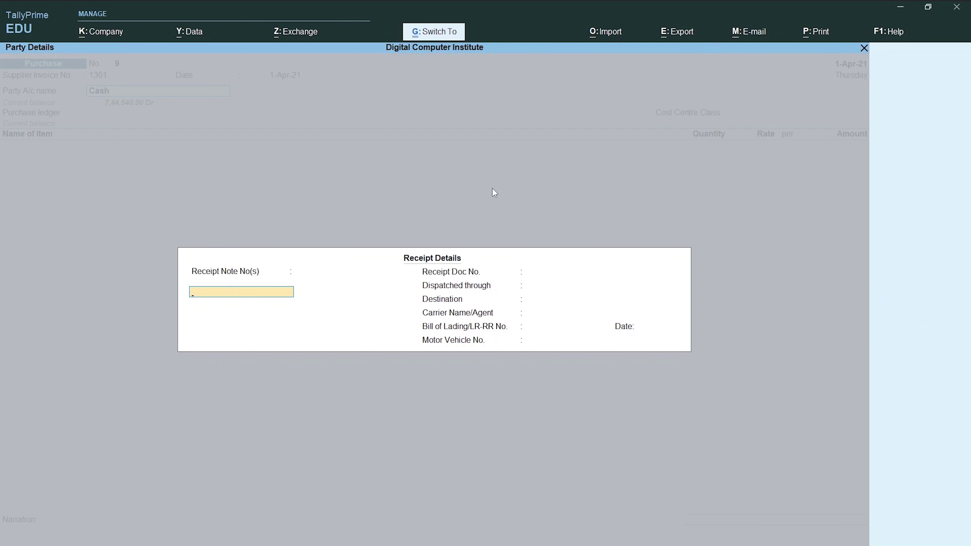
key(ctrl+a)
Set the cash supplier's state to Delhi and GST registration to Regular, fill in the GSTIN, and choose the Purchase ledger.
key(Return)
key(Return)
key(Return)
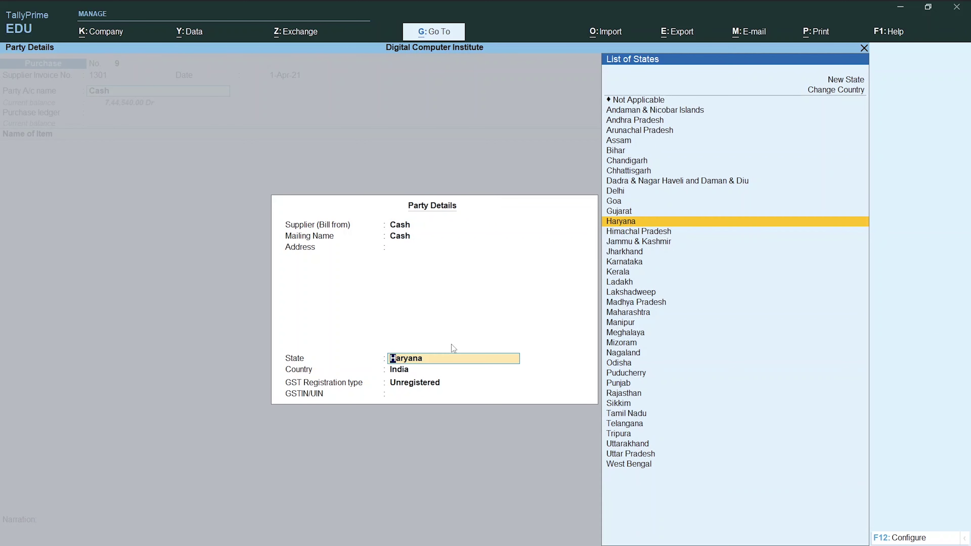
text(De)
key(Return)
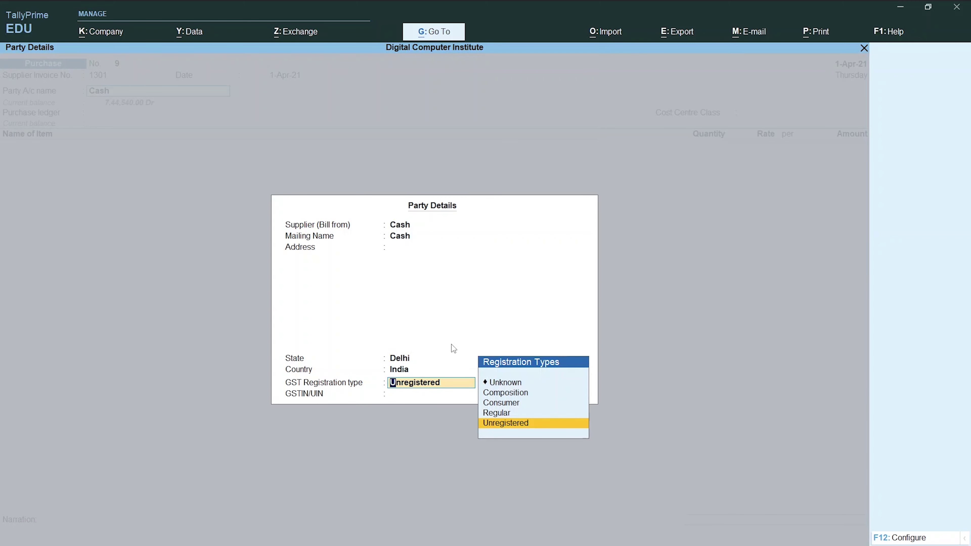
key(Up)
key(Return)
text(55454545)
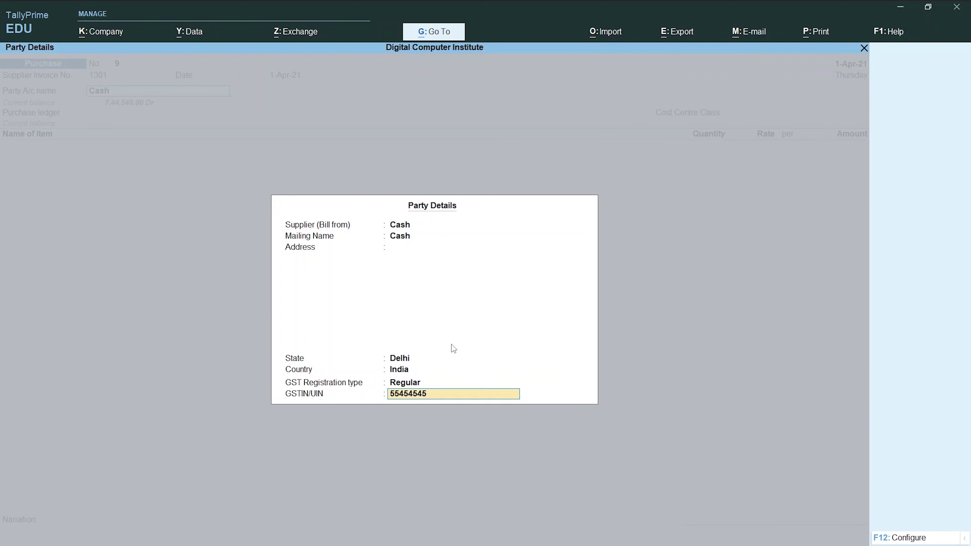
key(Return)
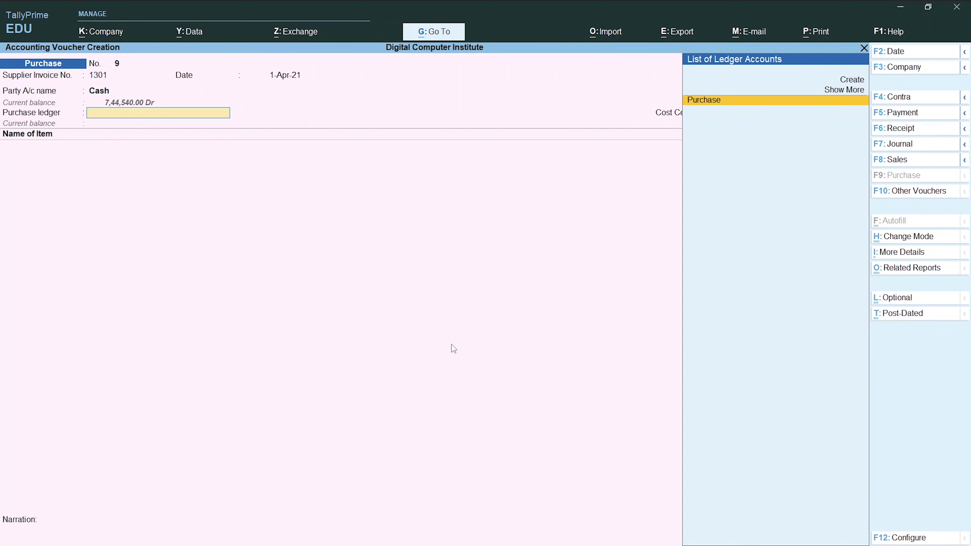
key(Return)
key(Return)
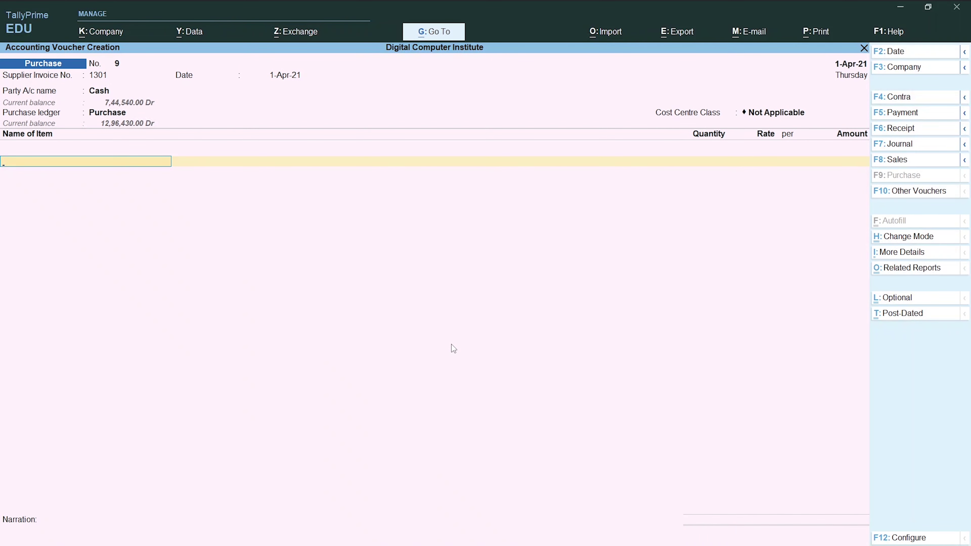
Check the first item in the Word notes and add Laptop M1111 to the TallyPrime voucher with a quantity of 4 nos.
key(alt+Tab)
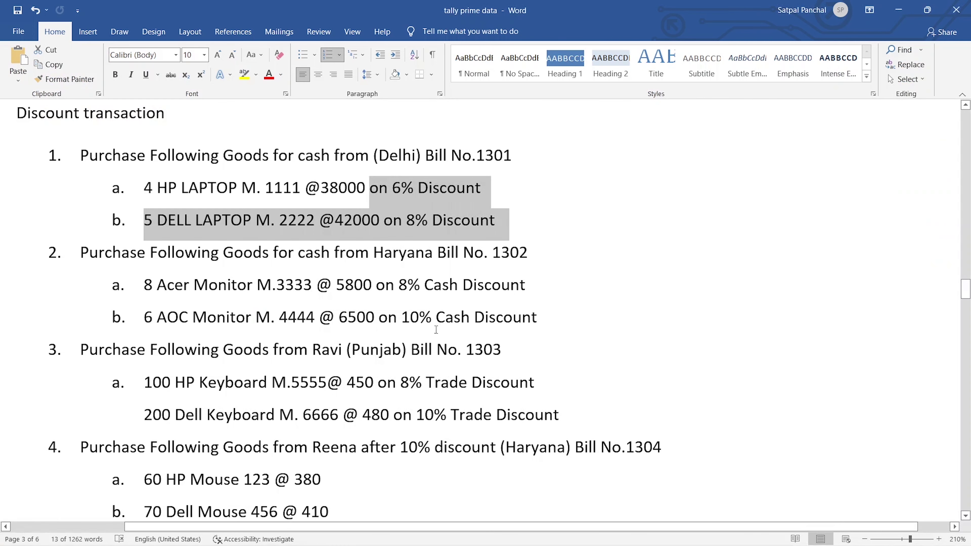
key(alt+Tab)
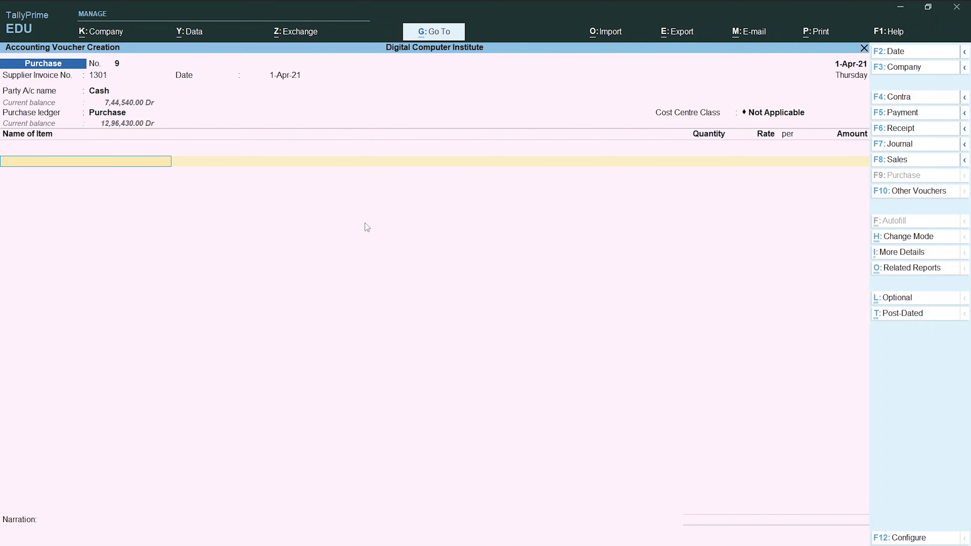
text(La)
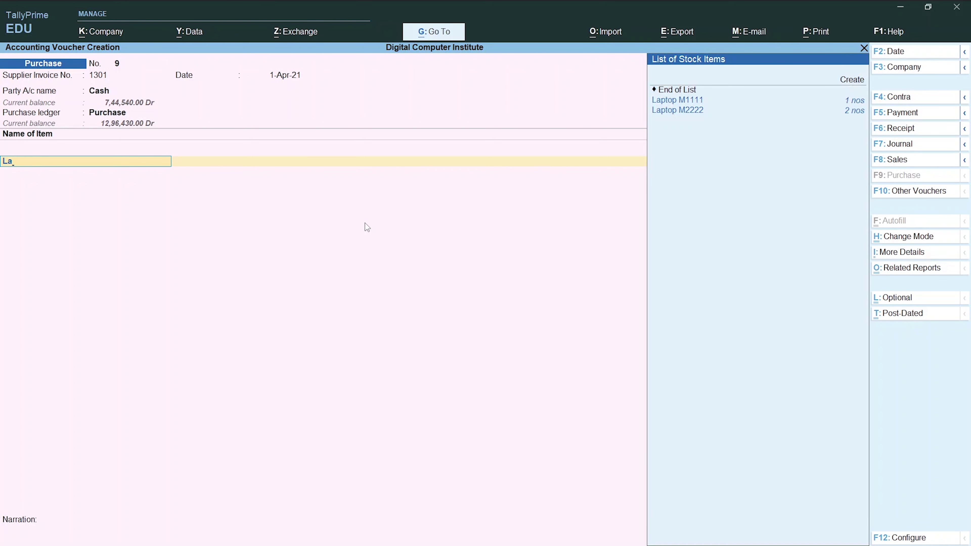
key(Down)
key(Up)
key(Return)
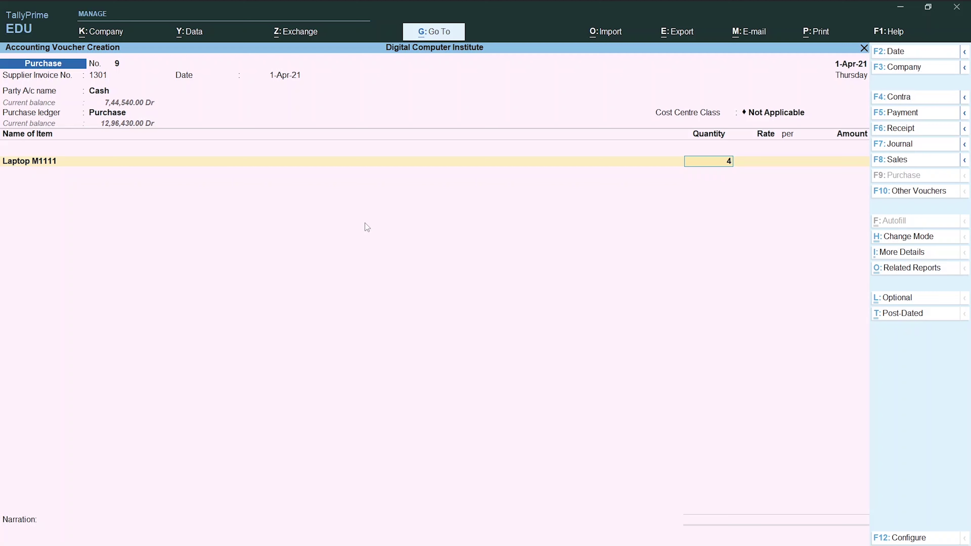
key(Return)
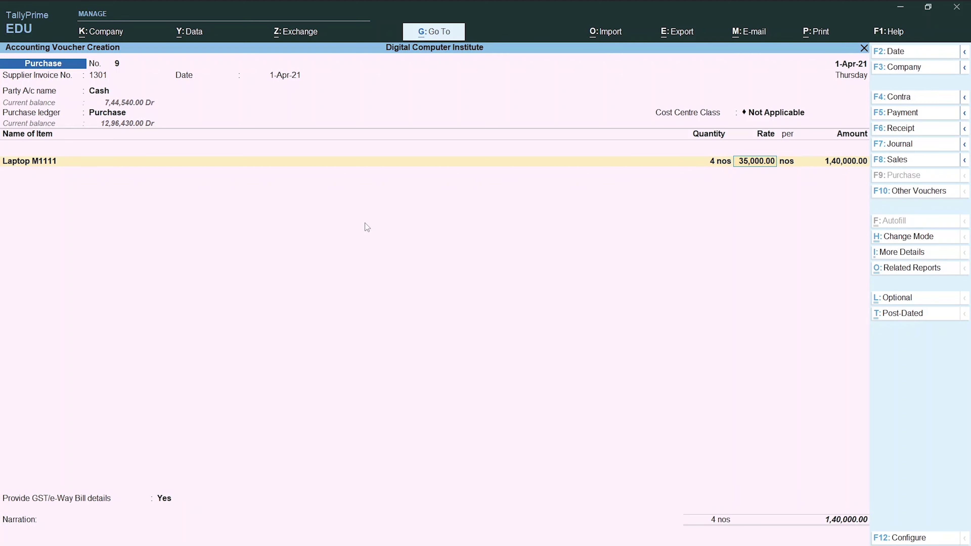
Set the Laptop M1111 rate to 38,000 per nos after checking it in Word, and accept the item line.
key(alt+Tab)
key(alt+Tab)
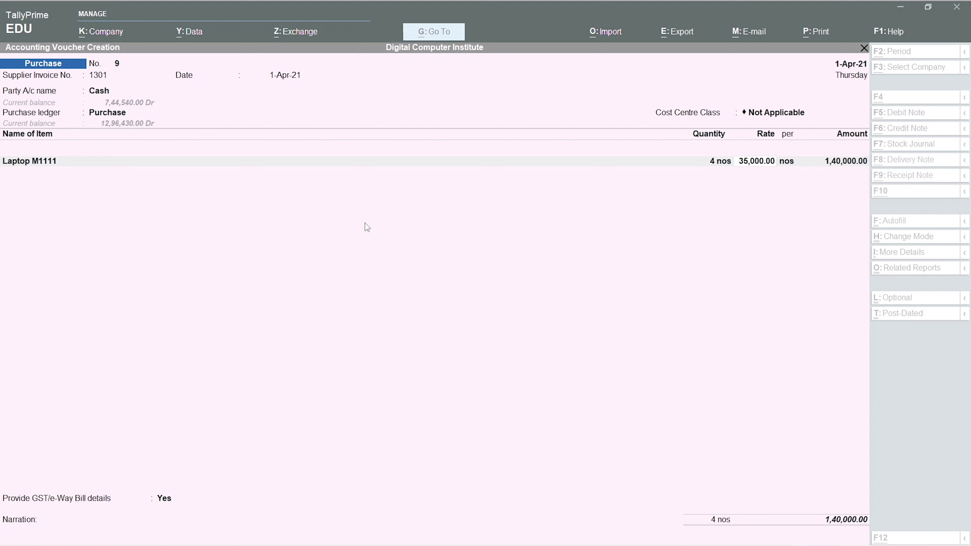
text(38,000)
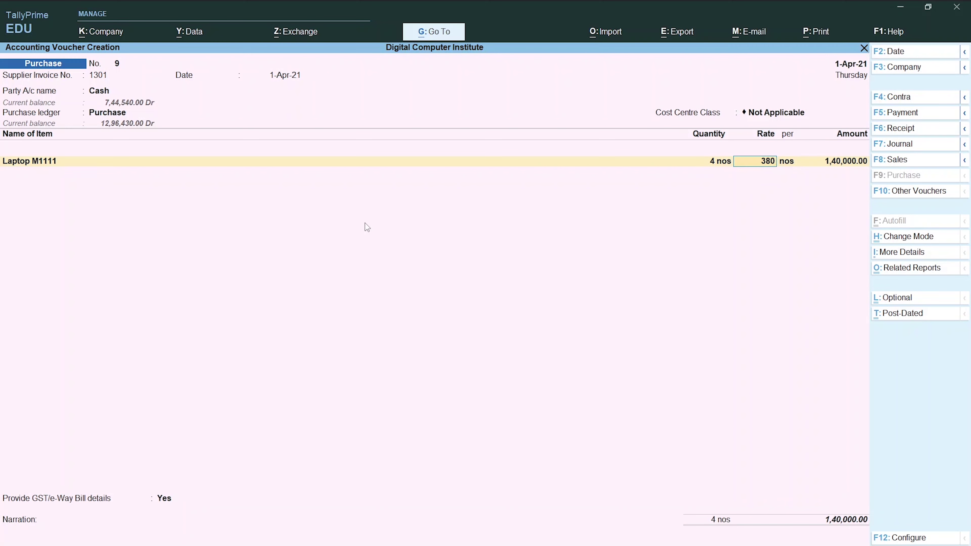
key(Return)
key(Return)
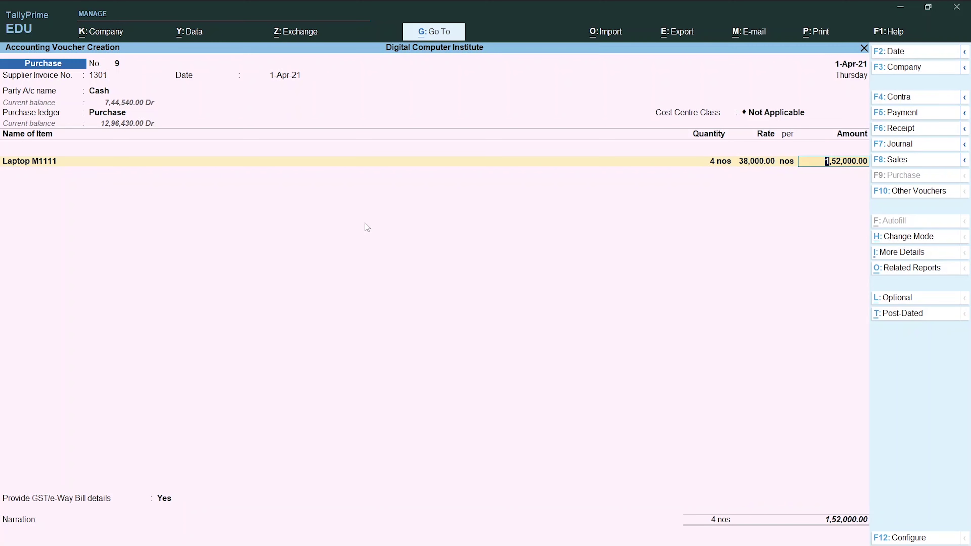
key(Return)
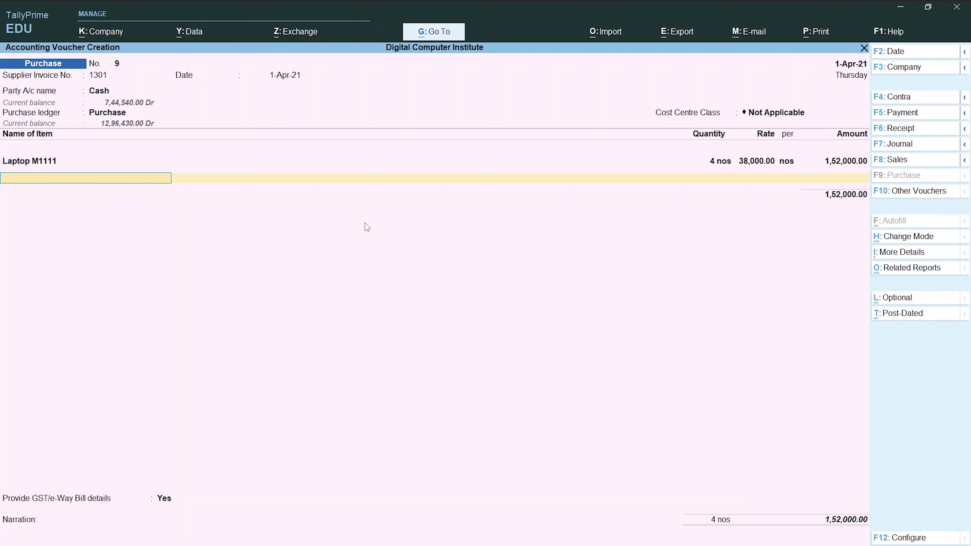
Add Laptop M2222 to the voucher with a quantity of 5 nos at 42,000 each, checking the details in the Word notes.
text(La)
key(Down)
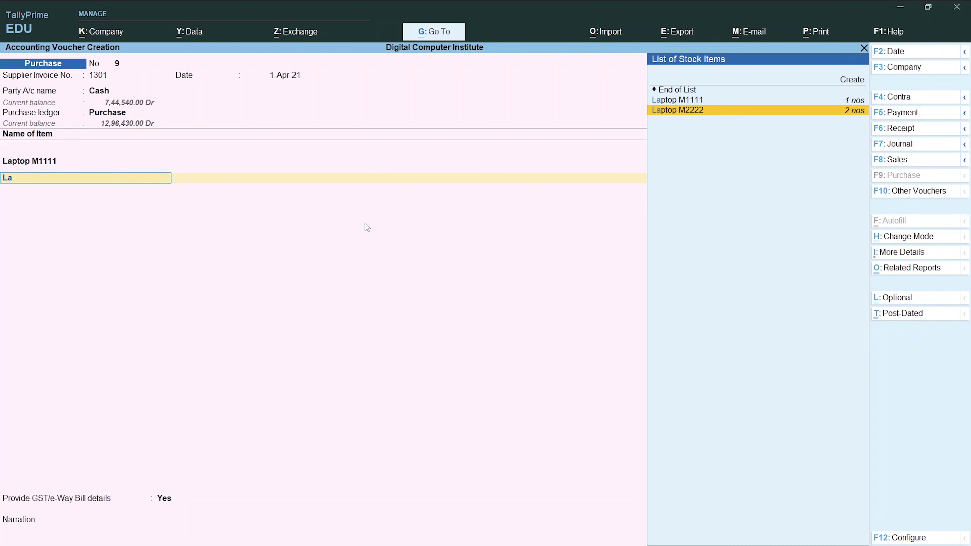
key(Return)
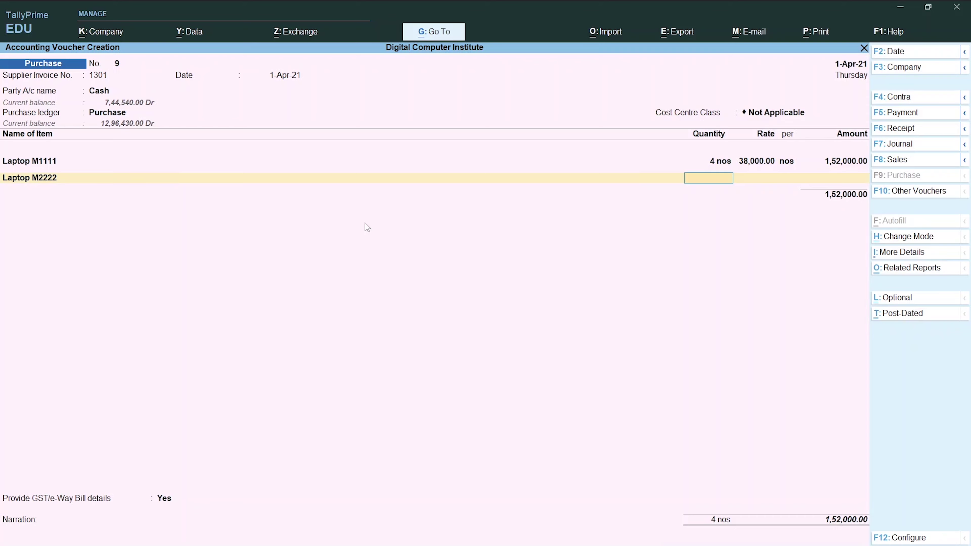
key(alt+Tab)
key(alt+Tab)
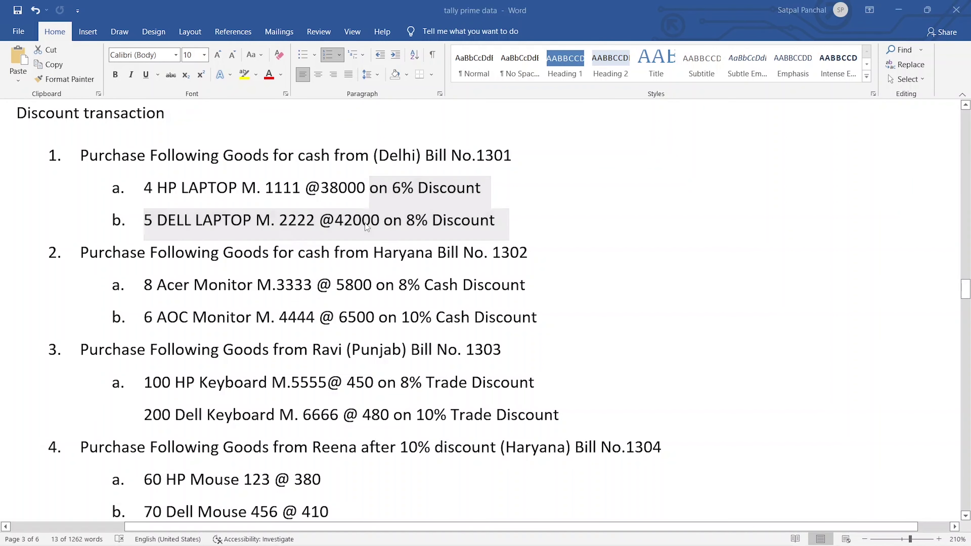
text(5)
key(Return)
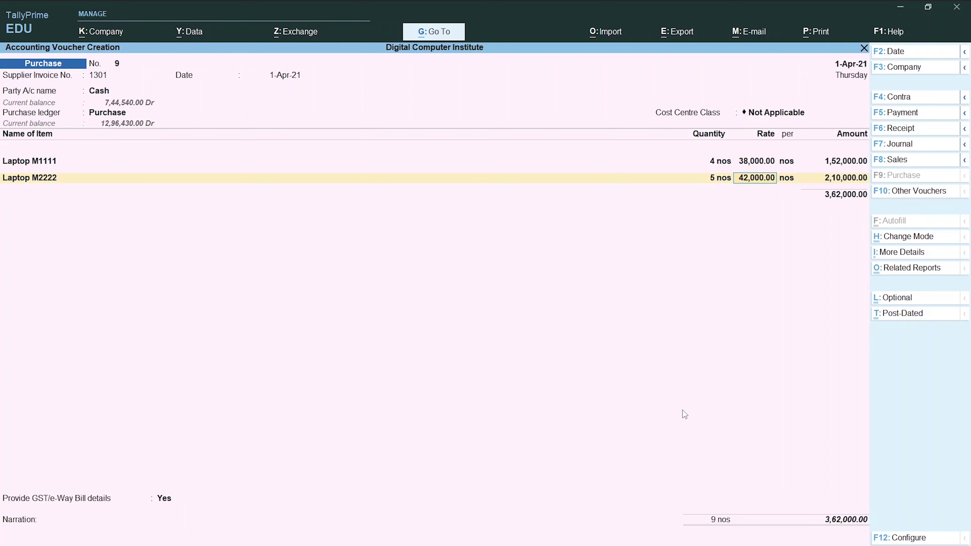
Enable the discount column in invoices in the company features and save the settings.
key(F11)
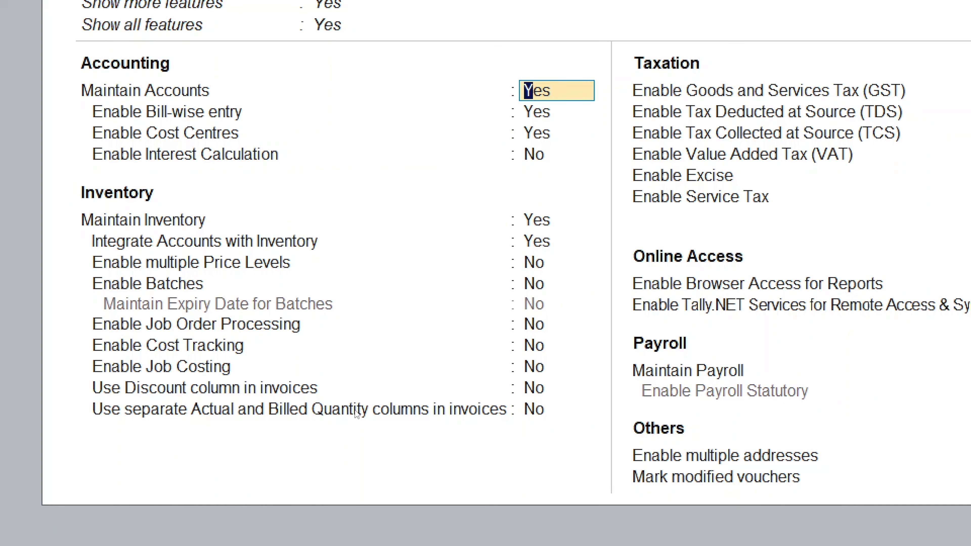
key(Return)
key(Return)
key(Return)
key(Return)
key(Return)
key(Return)
key(Return)
key(Return)
key(Return)
key(Return)
key(Return)
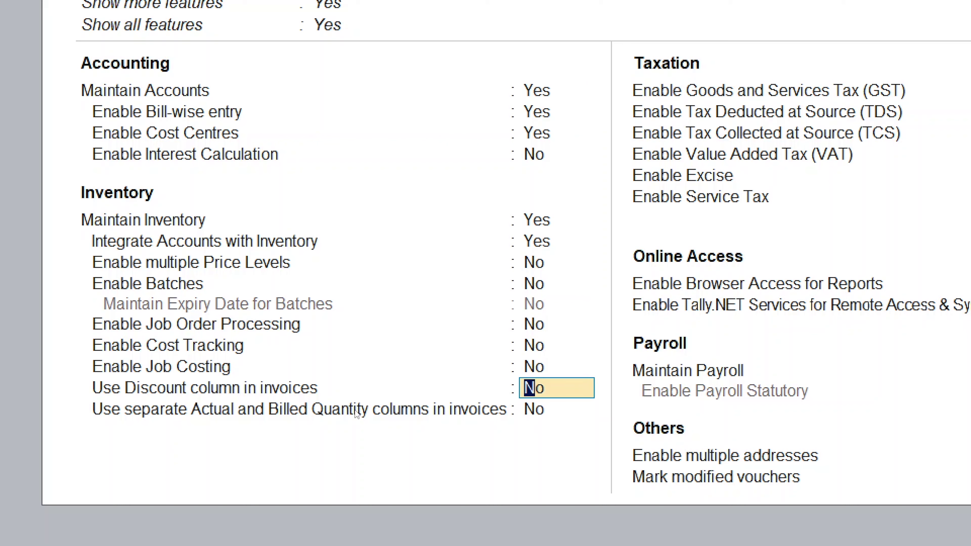
text(y)
key(Return)
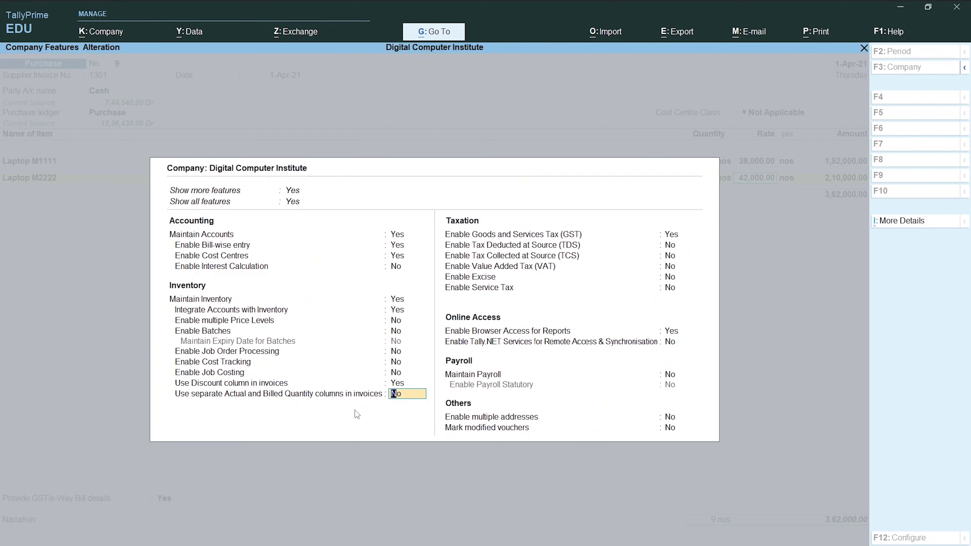
key(ctrl+a)
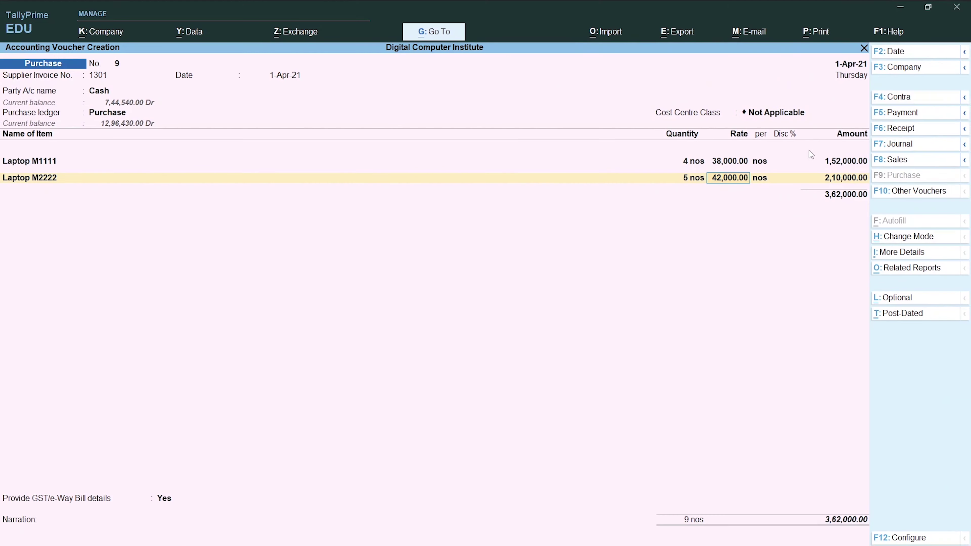
Go back to the Laptop M1111 line and set its discount to 6% after checking the Word notes.
key(BackSpace)
key(BackSpace)
key(BackSpace)
key(BackSpace)
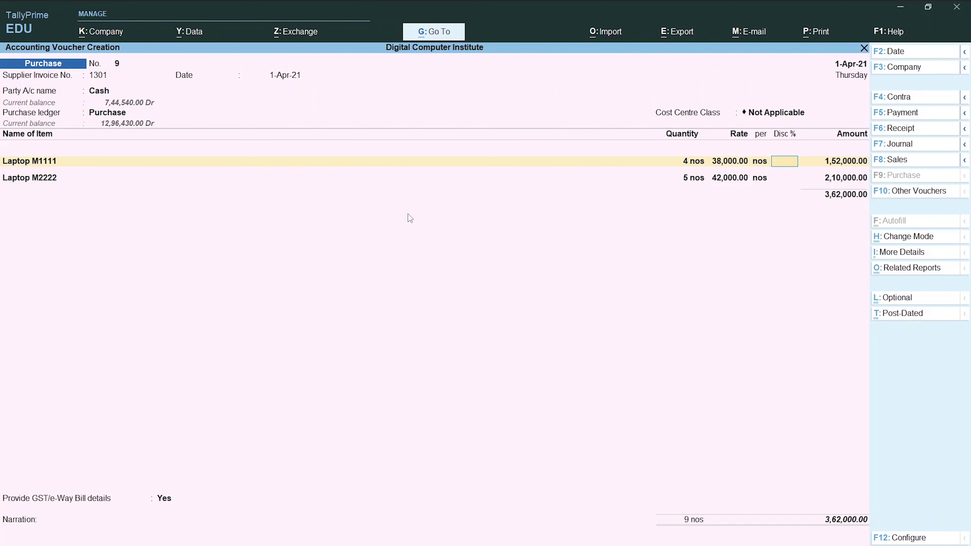
key(alt+Tab)
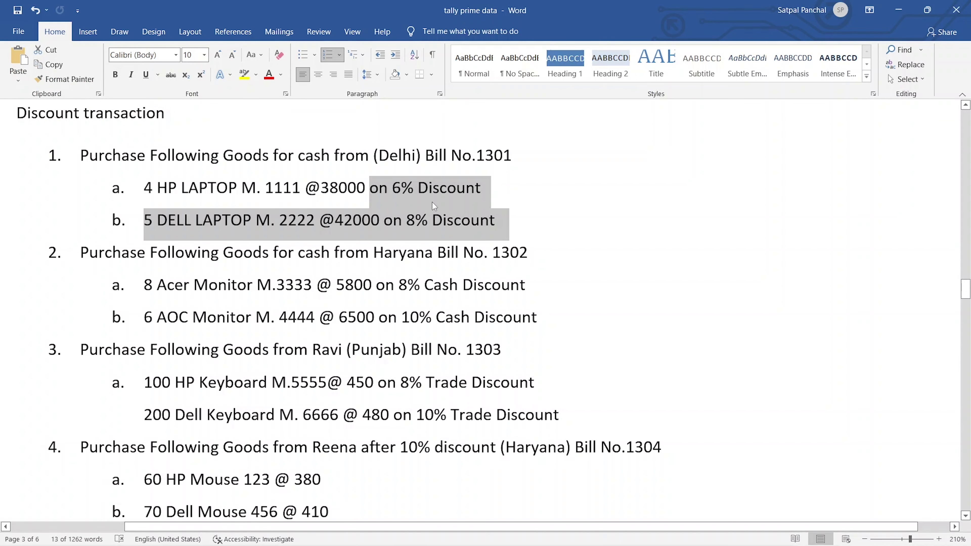
key(alt+Tab)
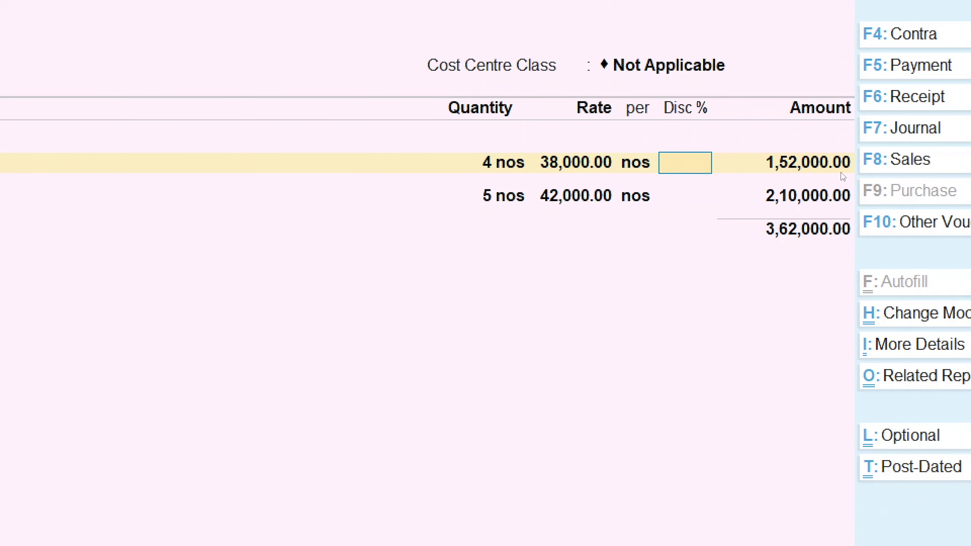
text(6)
key(Return)
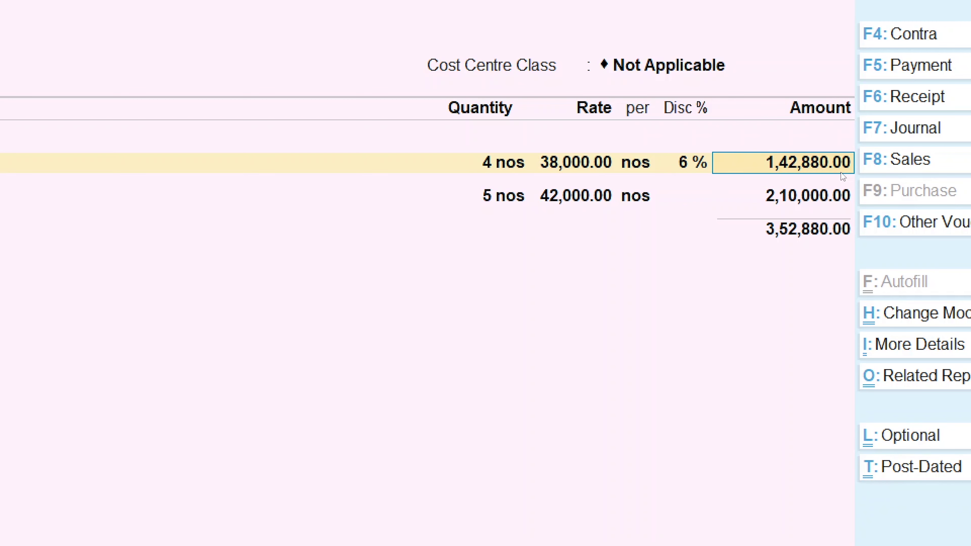
Set the Laptop M2222 discount to 8% and finish the item list.
key(Return)
key(Return)
key(Return)
key(Return)
key(Return)
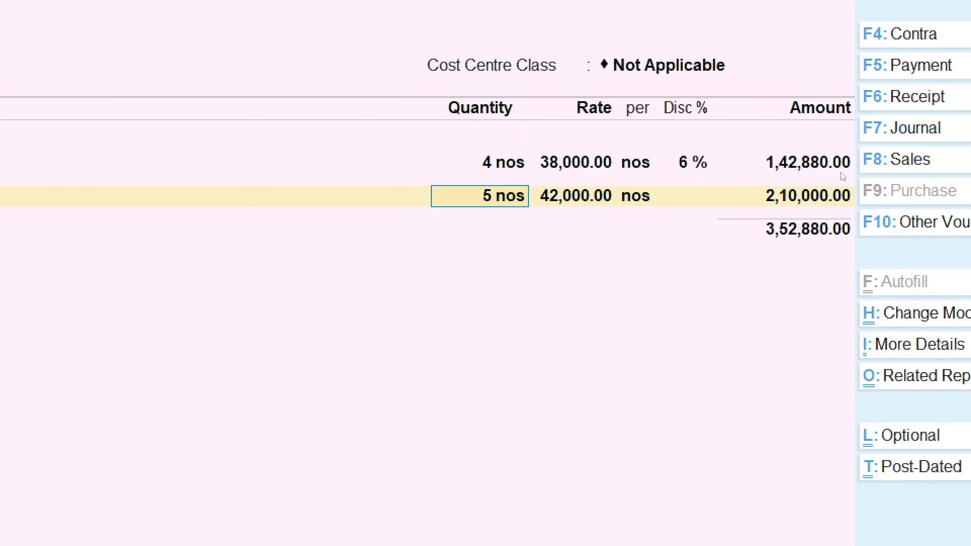
text(8)
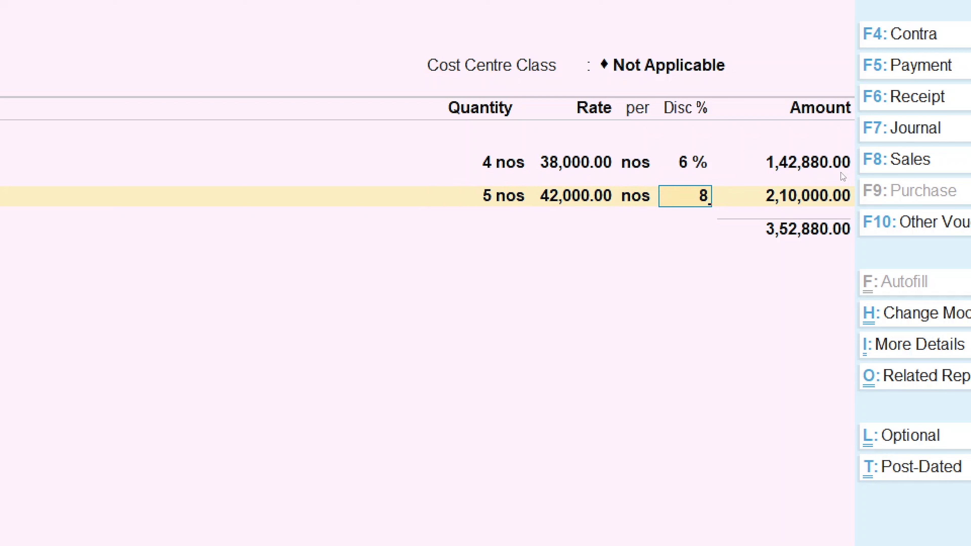
key(Return)
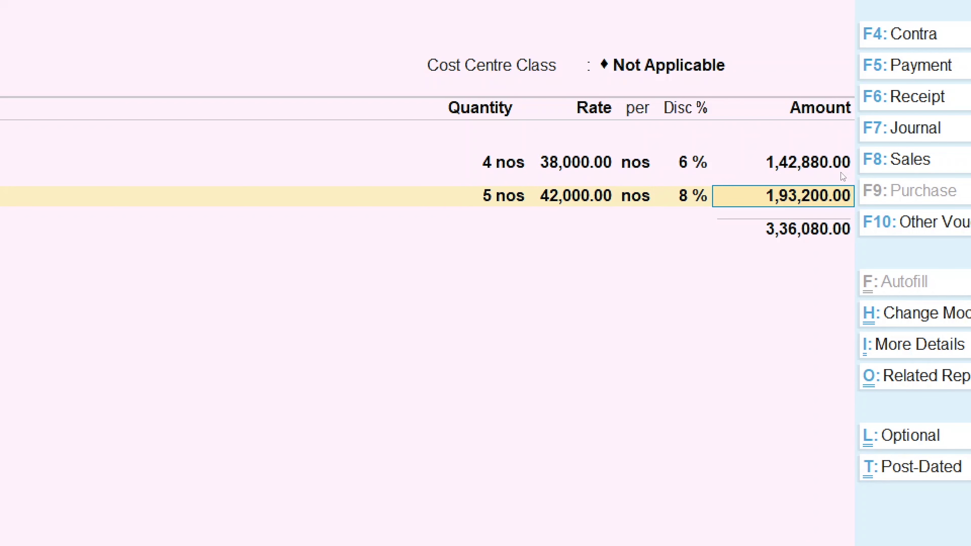
key(BackSpace)
key(Return)
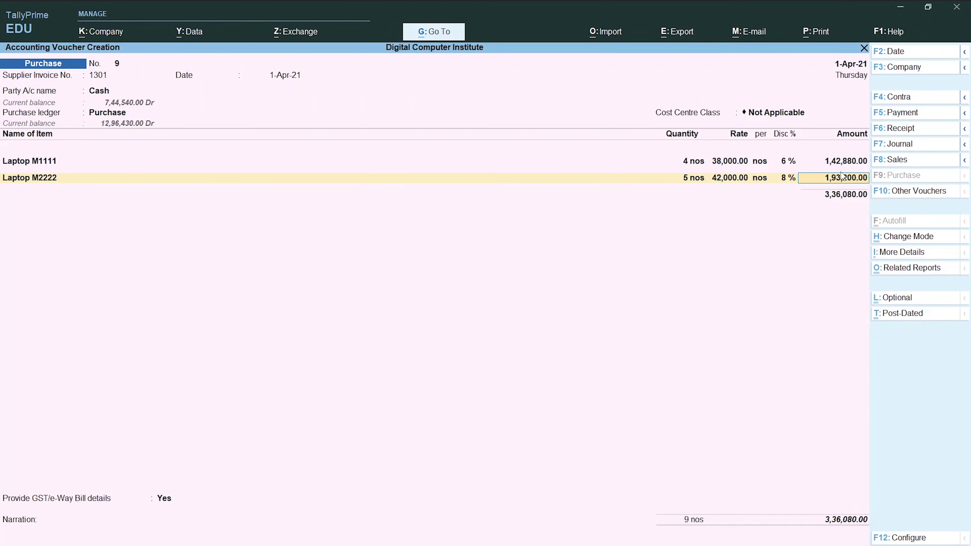
key(Return)
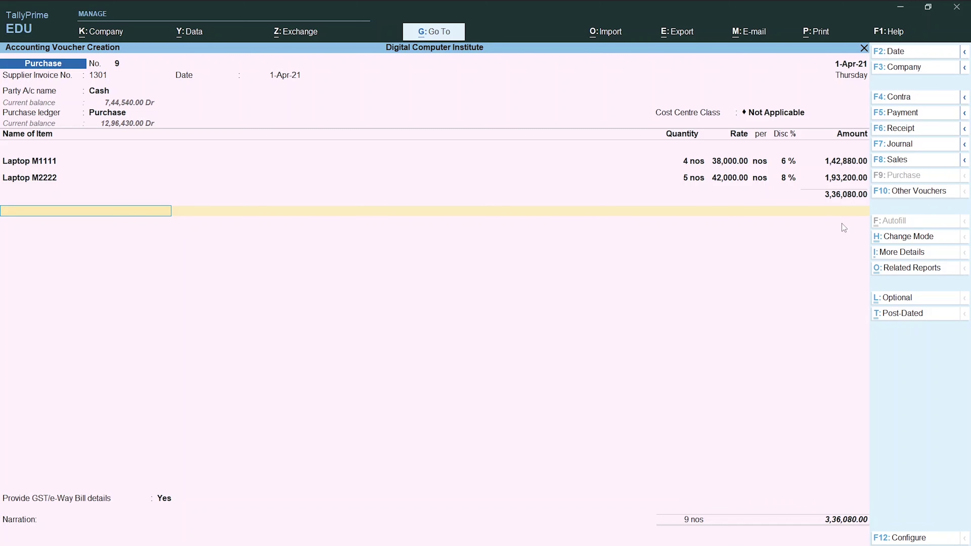
Add the IGST ledger below the laptop items in the purchase voucher.
key(Return)
key(Down)
key(Down)
key(Down)
key(Down)
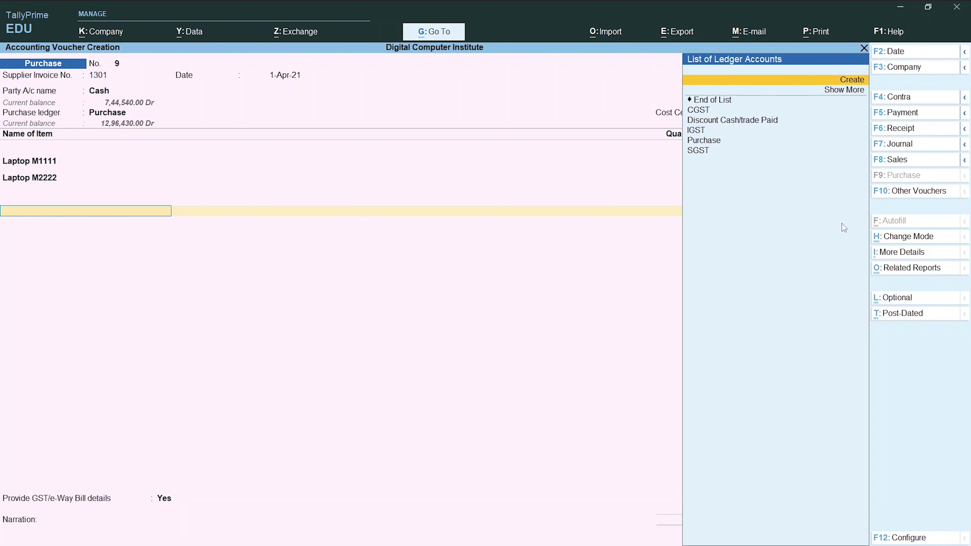
key(Down)
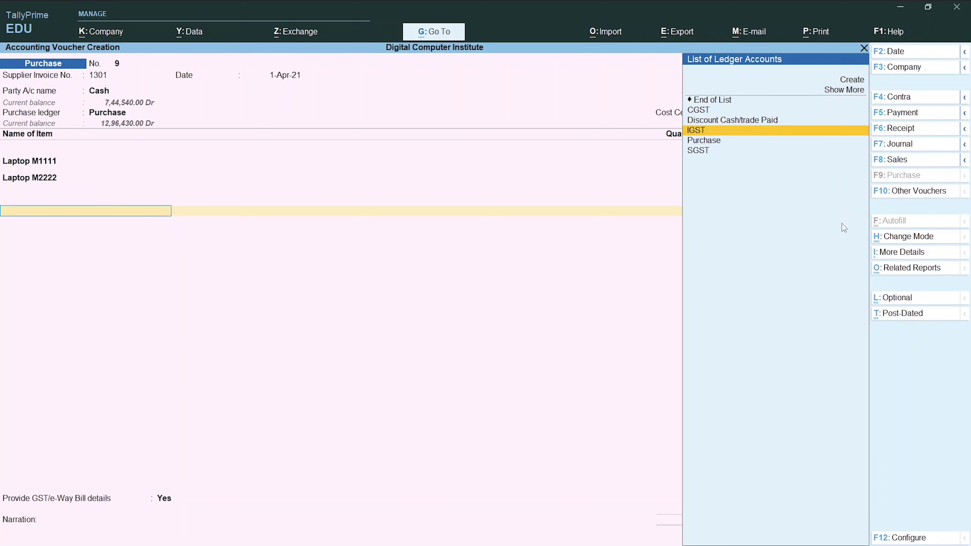
key(Return)
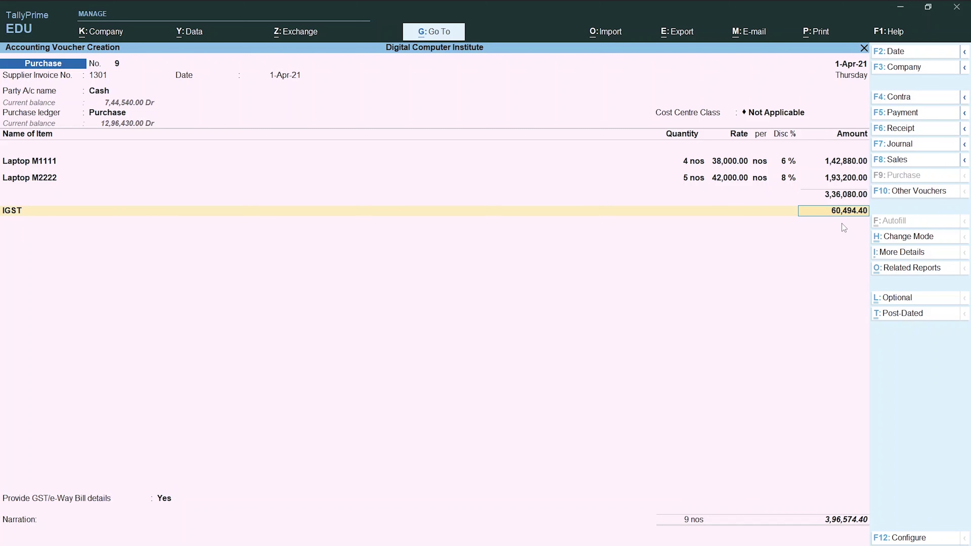
Accept the IGST amount, set Provide GST/e-Way Bill details to No, and save the purchase voucher.
key(Return)
key(Return)
key(Up)
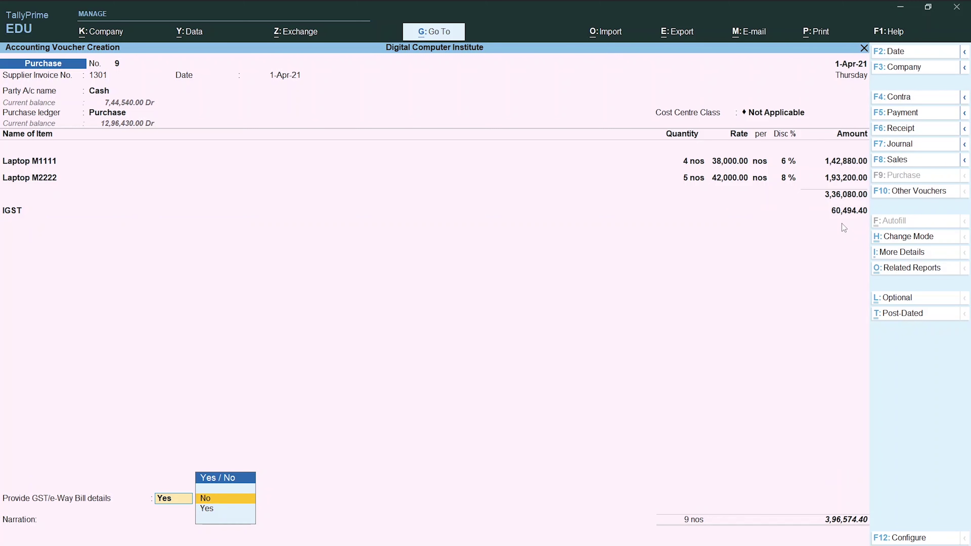
key(Return)
key(Return)
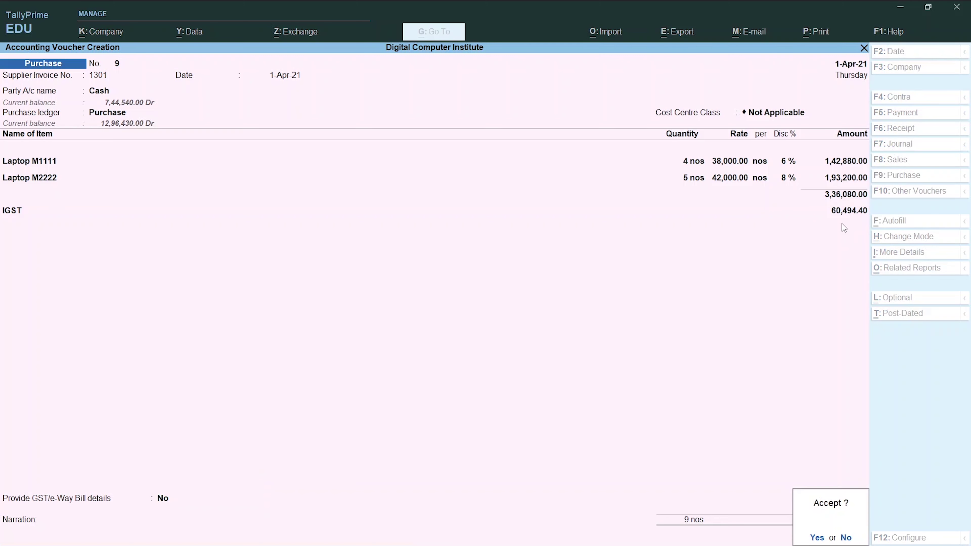
key(Return)
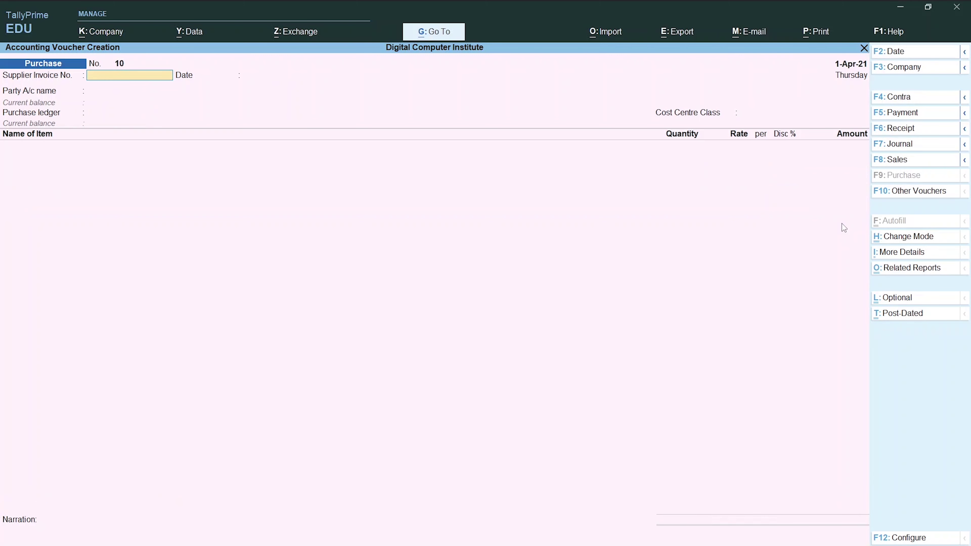
Review the second purchase in the Word notes, including its state, monitor items and cash discounts, and return to TallyPrime.
key(alt+Tab)
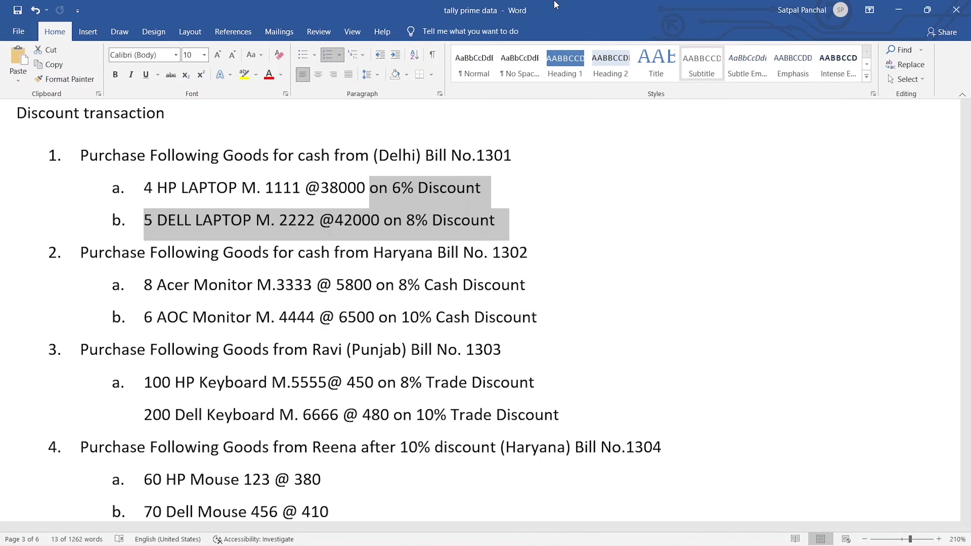
scroll(543, 227, down, 1)
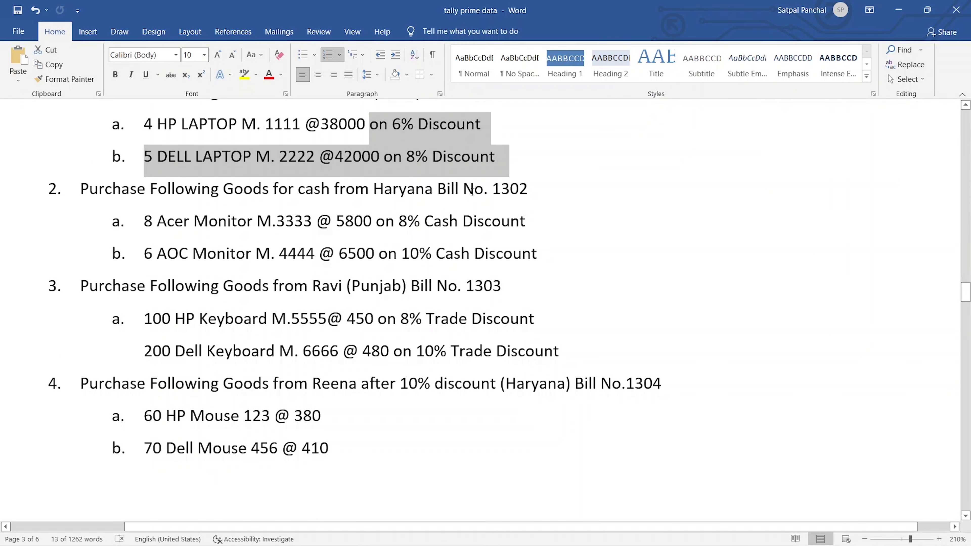
double_click(382, 187)
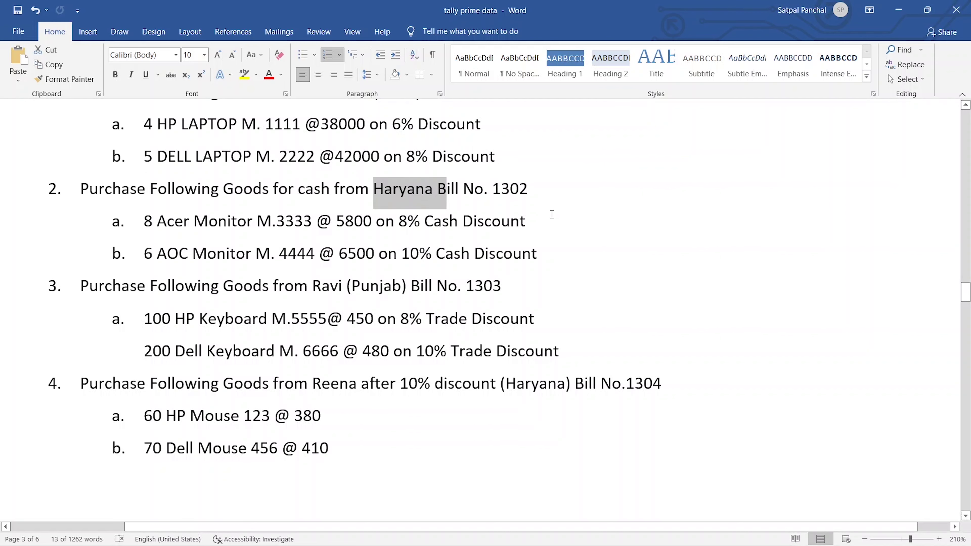
click(531, 221)
drag(423, 221, 518, 263)
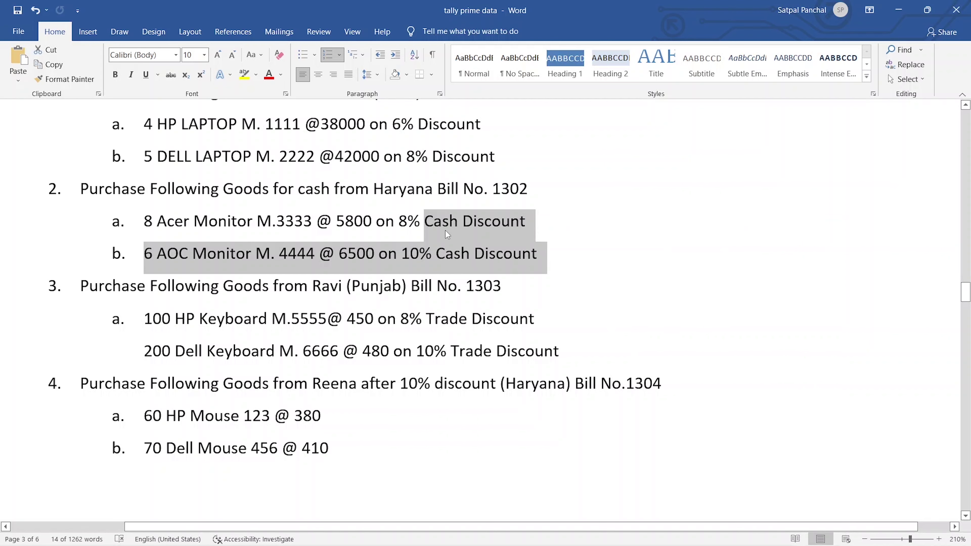
double_click(409, 221)
drag(553, 252, 142, 221)
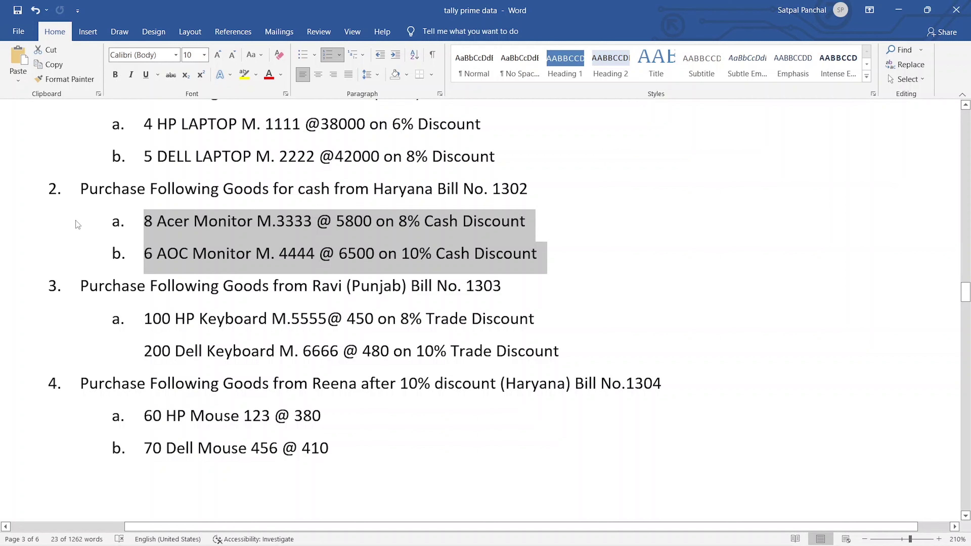
click(292, 224)
key(alt+Tab)
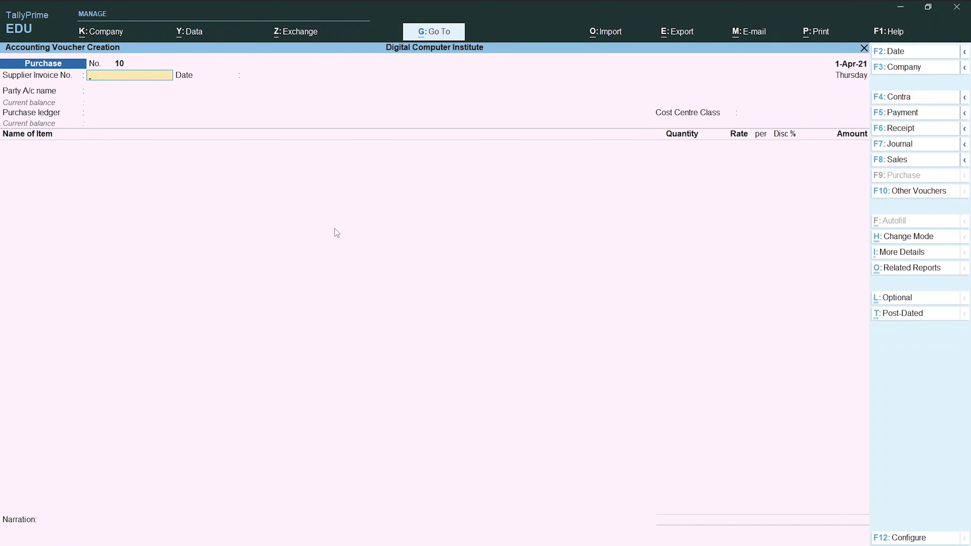
Enter supplier invoice number 1302 after checking it in Word, and accept 1-Apr-21 as the invoice date.
text(c)
text(30)
key(alt+Tab)
key(alt+Tab)
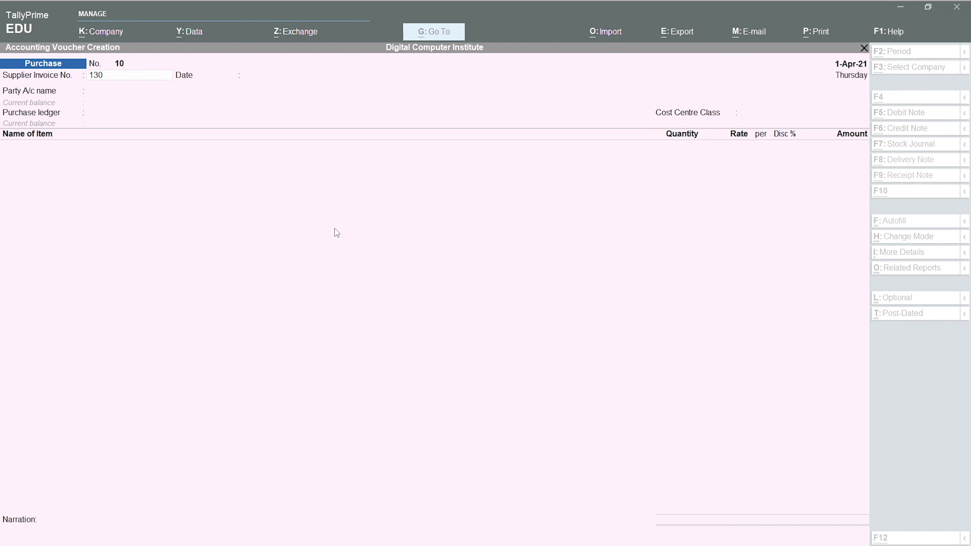
text(2)
key(Return)
key(Return)
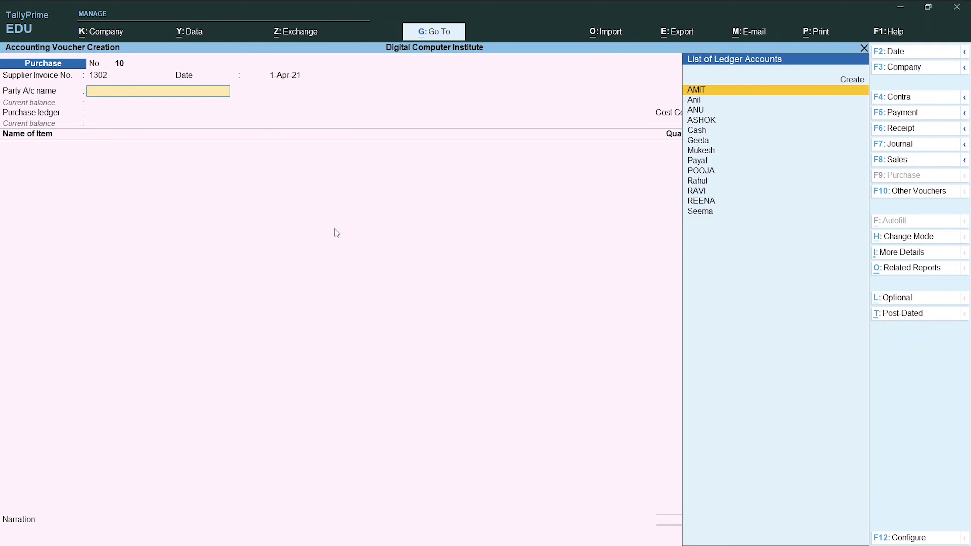
Choose Cash as the party account for the new purchase and accept the receipt details blank.
text(Ca)
key(Return)
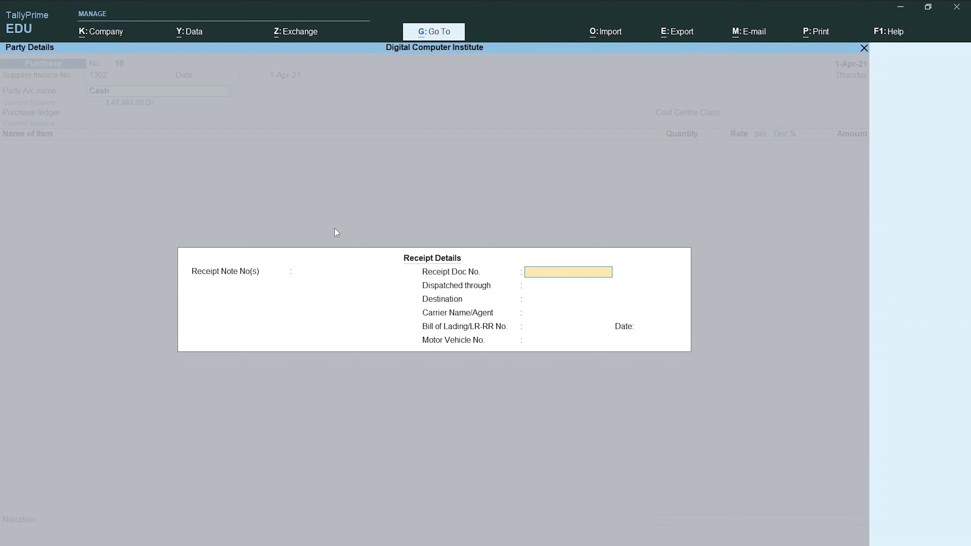
key(ctrl+a)
Set the cash supplier's GST registration type to Regular, fill in its GSTIN/UIN, and accept Purchase as the purchase ledger.
key(Return)
key(Return)
key(Return)
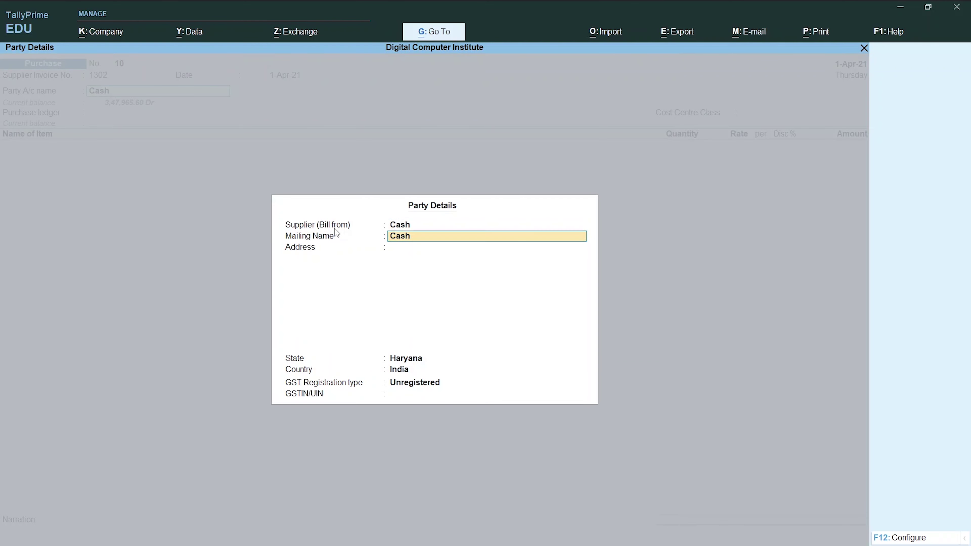
key(Up)
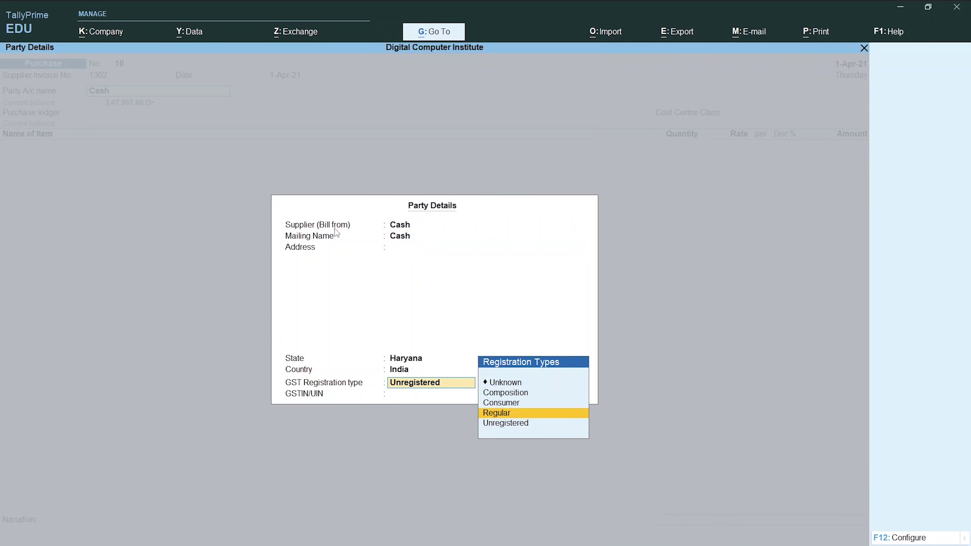
key(Return)
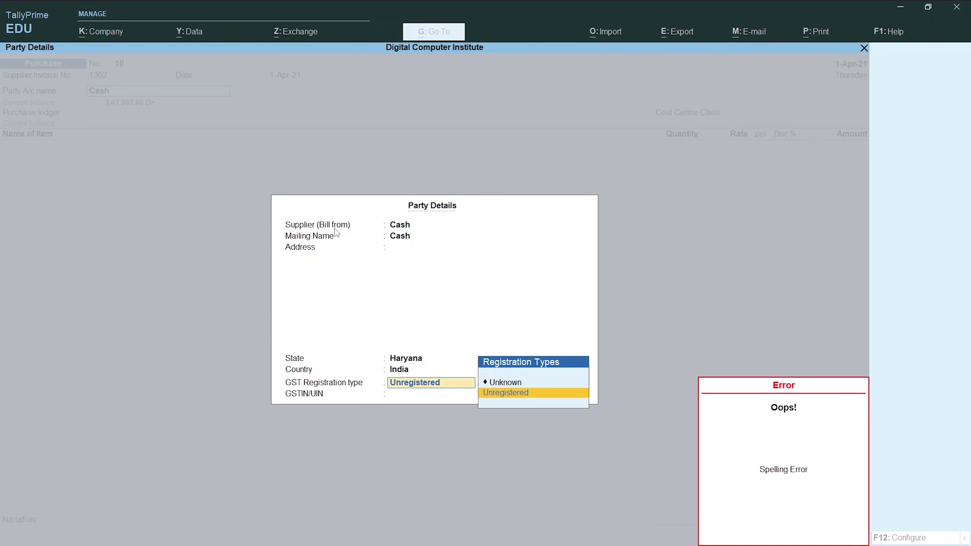
key(Escape)
key(Escape)
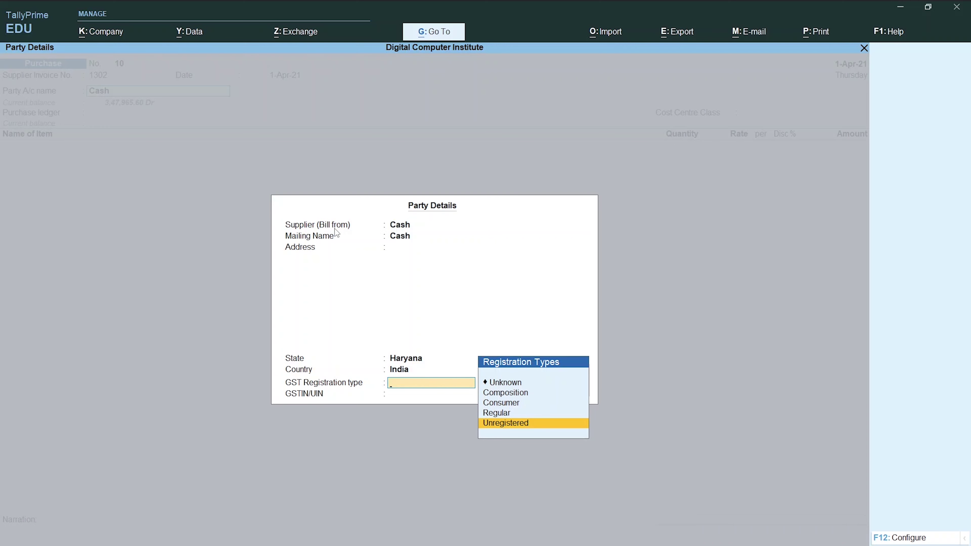
key(Up)
key(Return)
text(1545454)
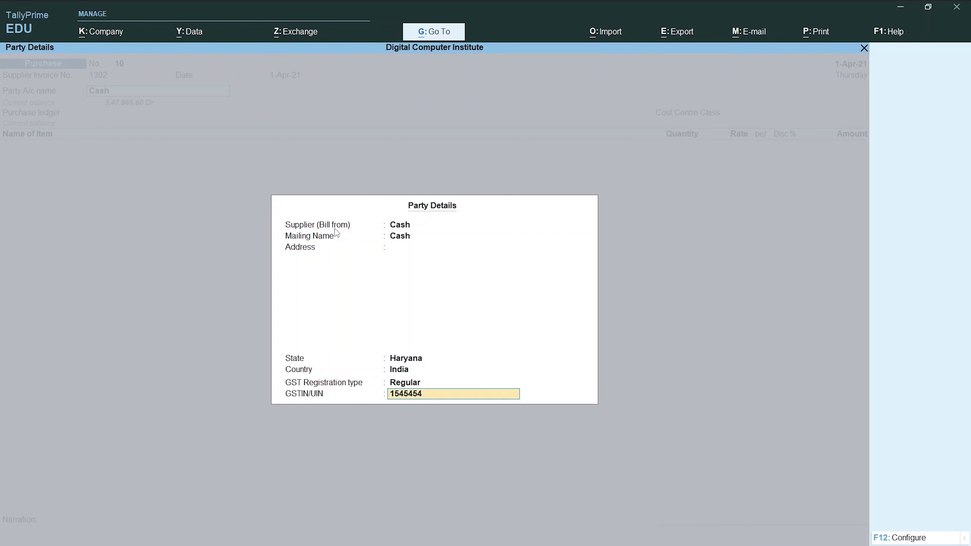
key(Return)
key(Return)
key(Return)
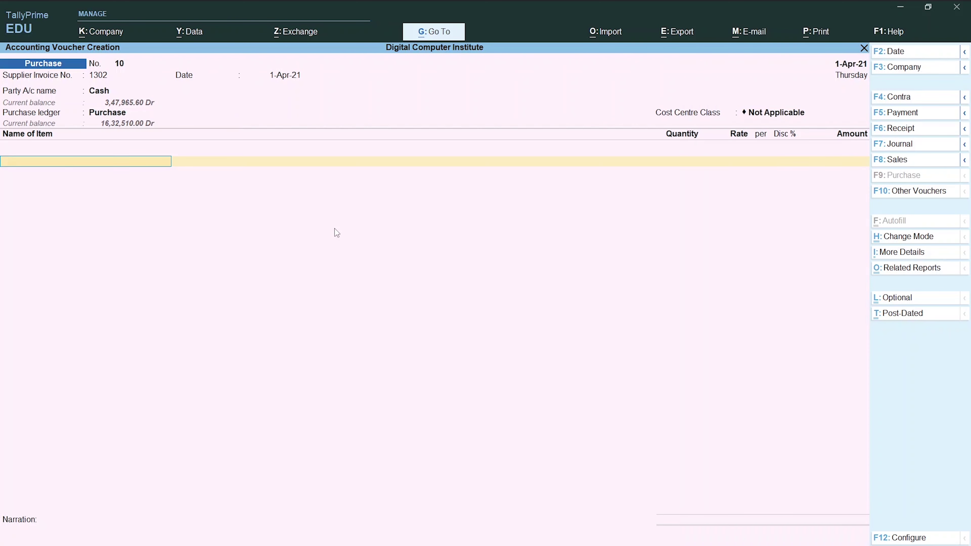
Add Monitor M3333 with quantity 8 nos and the Word notes' rate of 5,800, leaving the discount percentage column blank.
text(Mon)
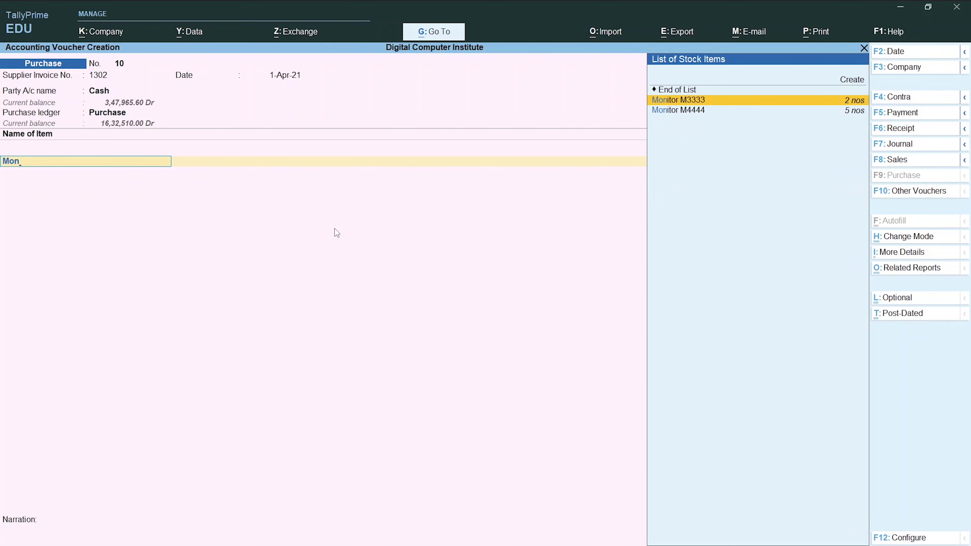
key(Return)
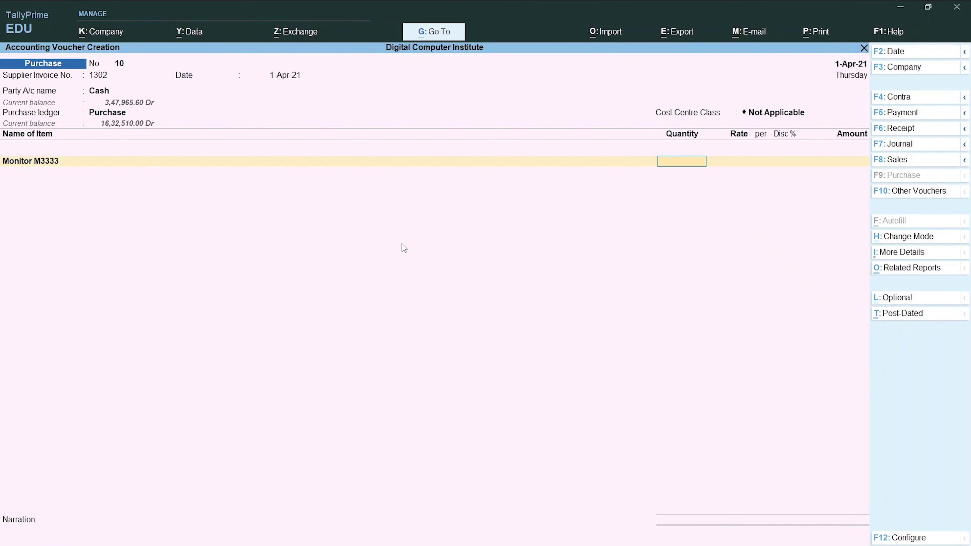
text(8)
key(Return)
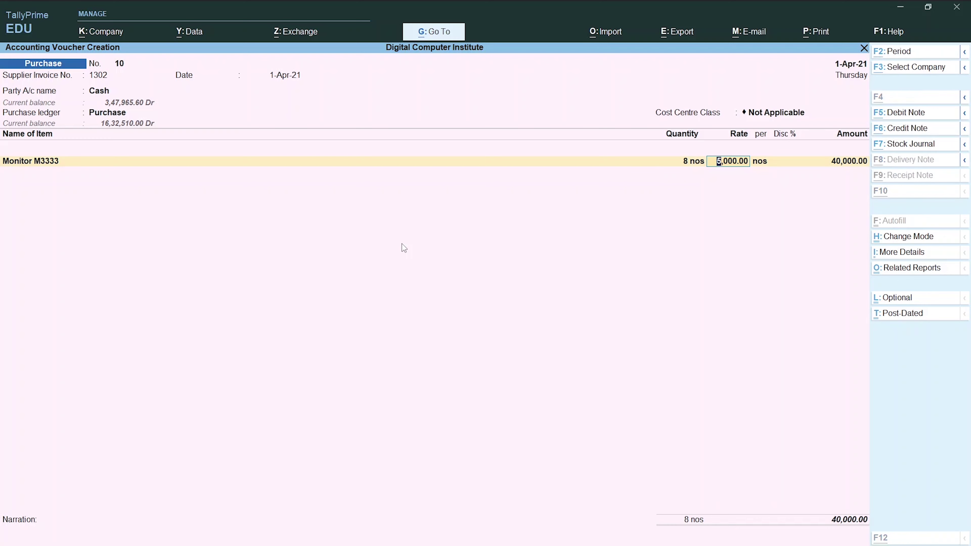
key(alt+Tab)
key(alt+Tab)
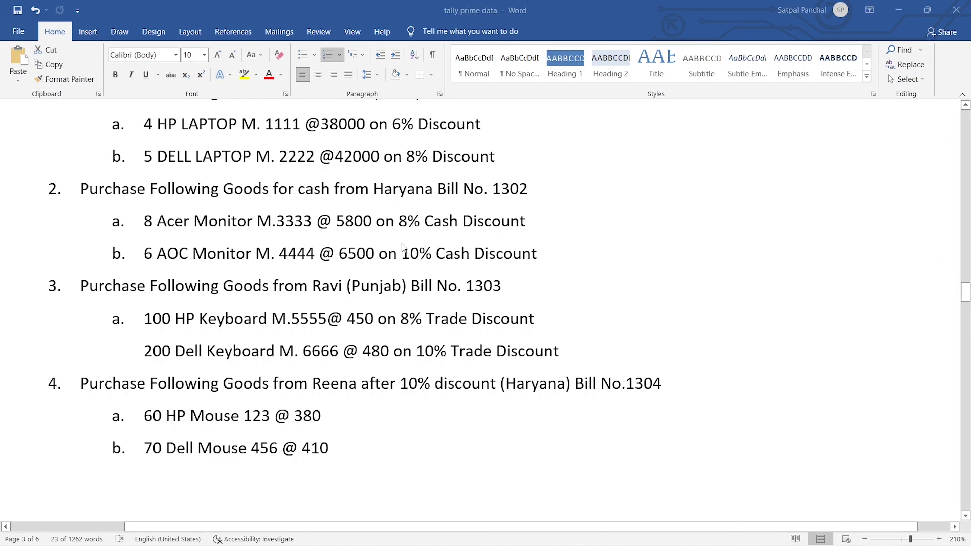
text(5,8)
text(00)
key(Return)
key(Return)
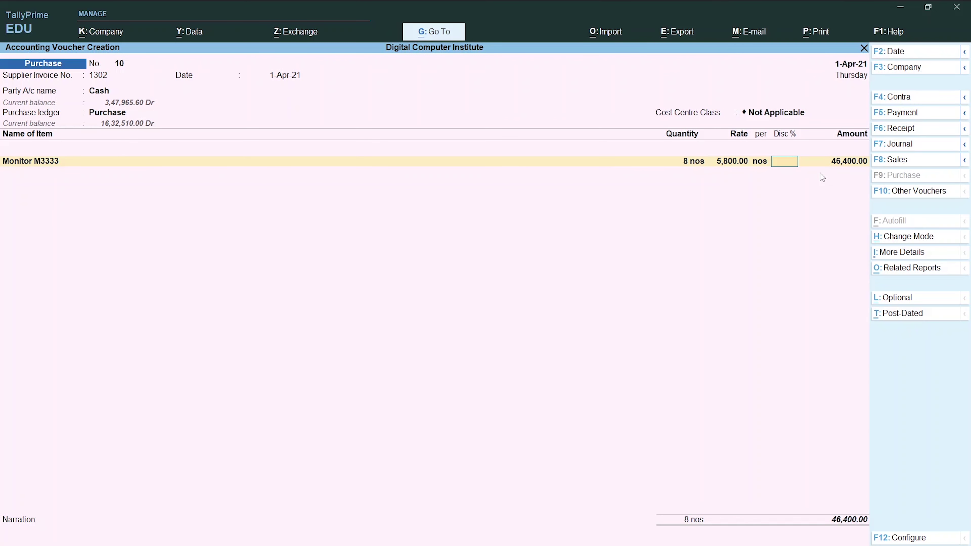
key(Return)
key(Return)
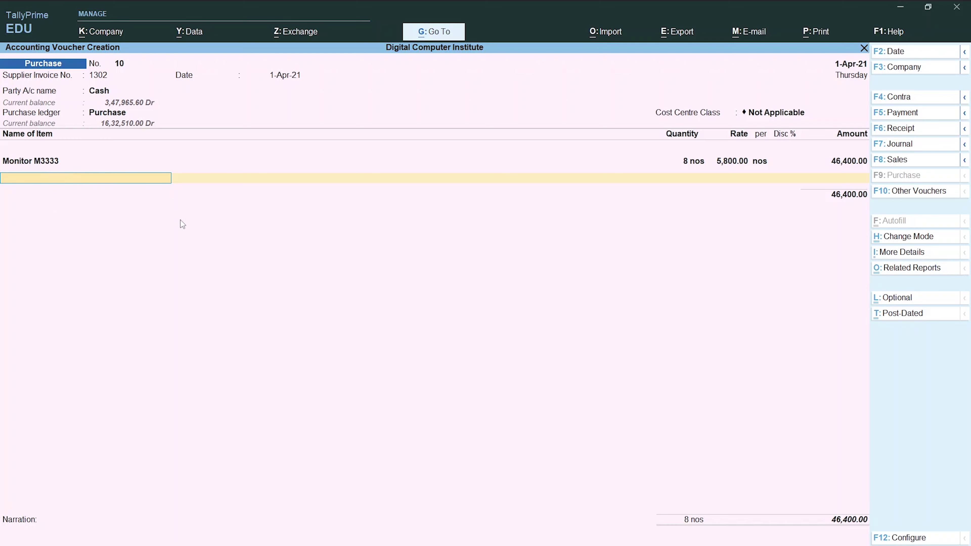
Add Monitor M4444 with quantity 6 nos at a rate of 6,500, checking the item and rate in the Word notes.
key(alt+Tab)
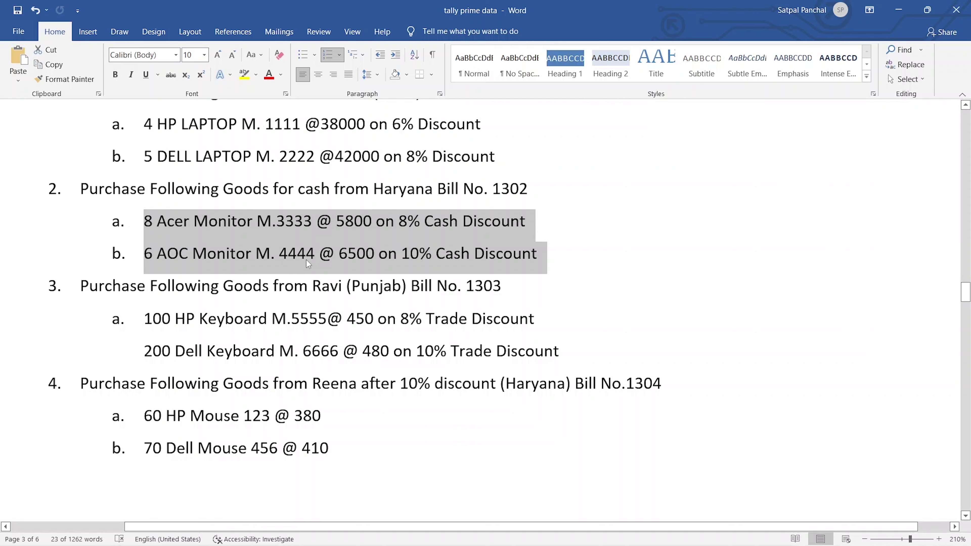
key(alt+Tab)
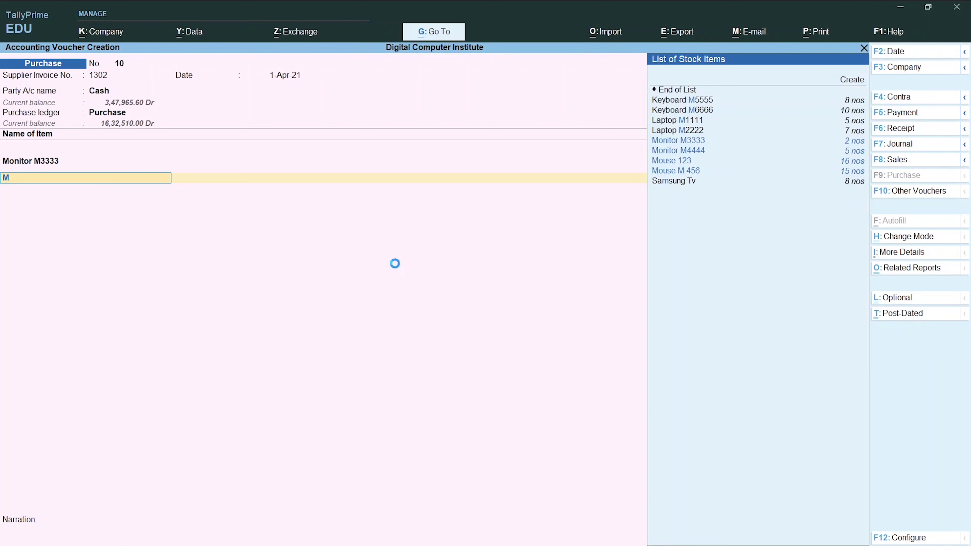
text(mo)
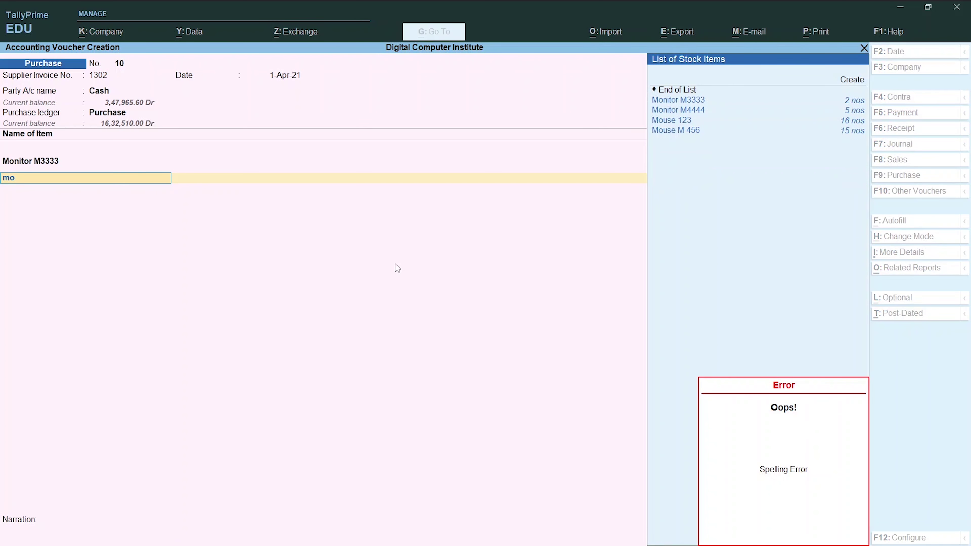
key(Return)
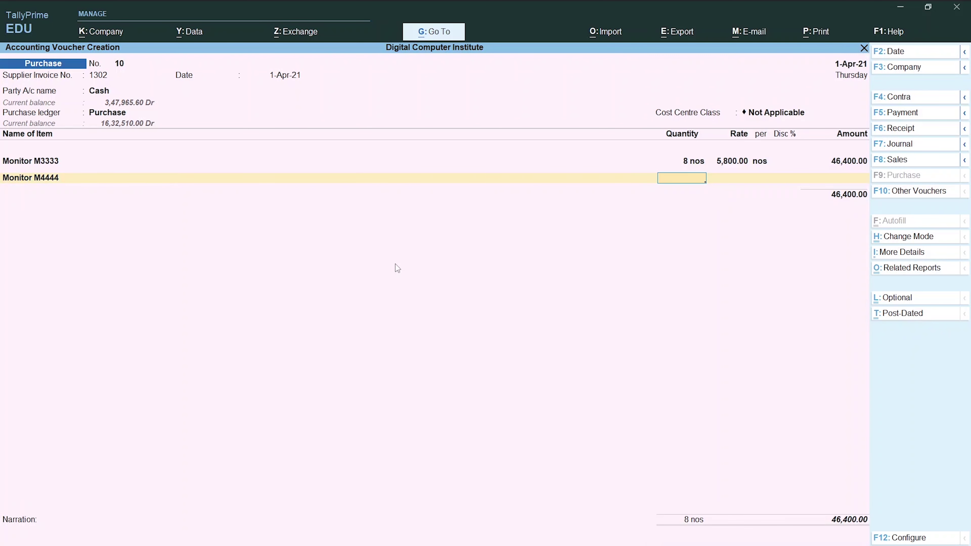
text(6)
key(Return)
key(alt+Tab)
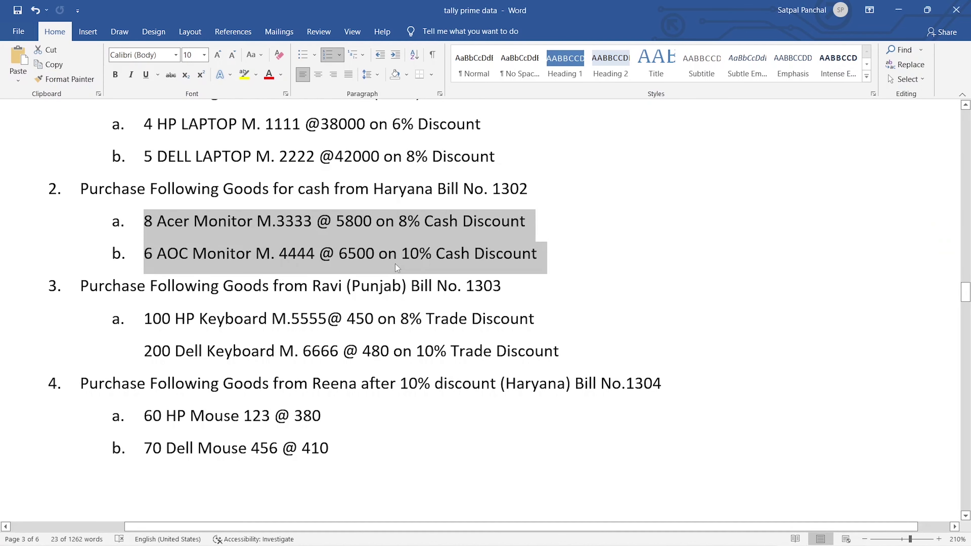
key(alt+Tab)
text(6500)
key(Return)
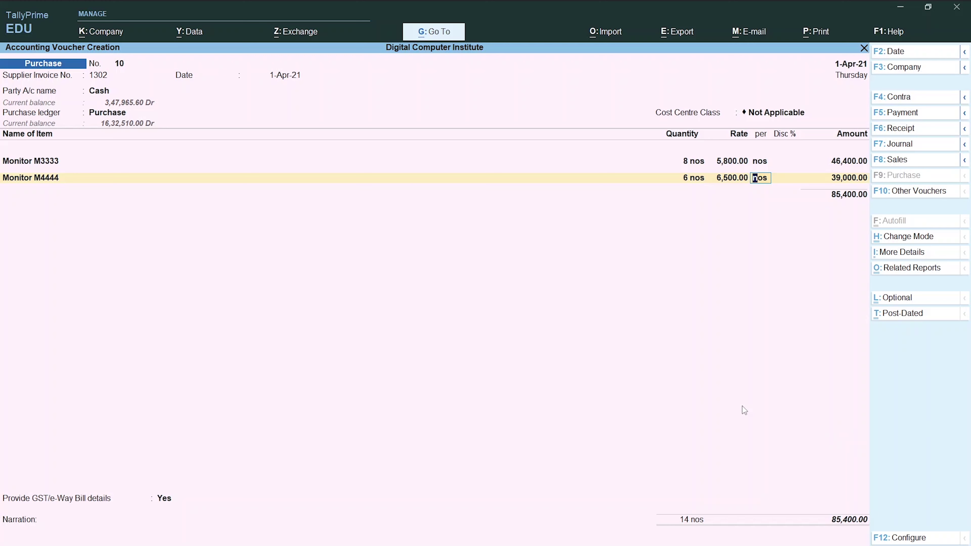
Set Provide Cash/Trade Discount to Yes in the purchase voucher configuration and save the configuration.
key(F12)
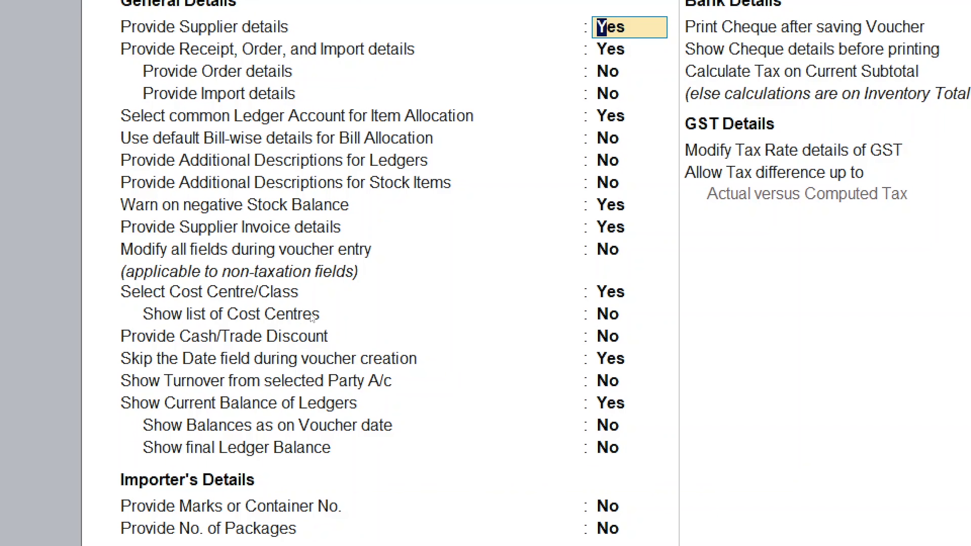
key(Return)
key(Return)
key(Down)
key(Down)
key(Down)
key(Down)
key(Down)
key(Down)
key(Down)
key(Down)
key(Down)
key(Down)
key(Down)
key(Down)
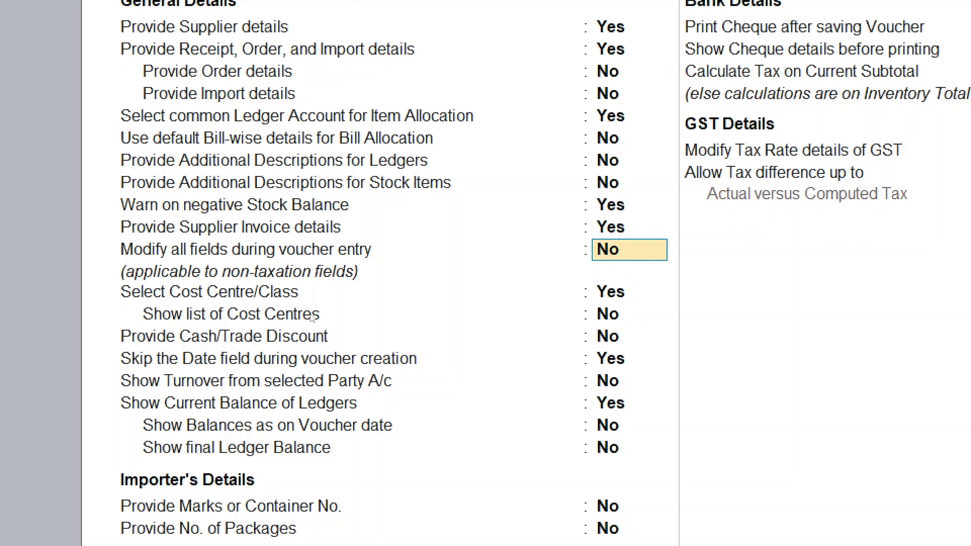
key(Up)
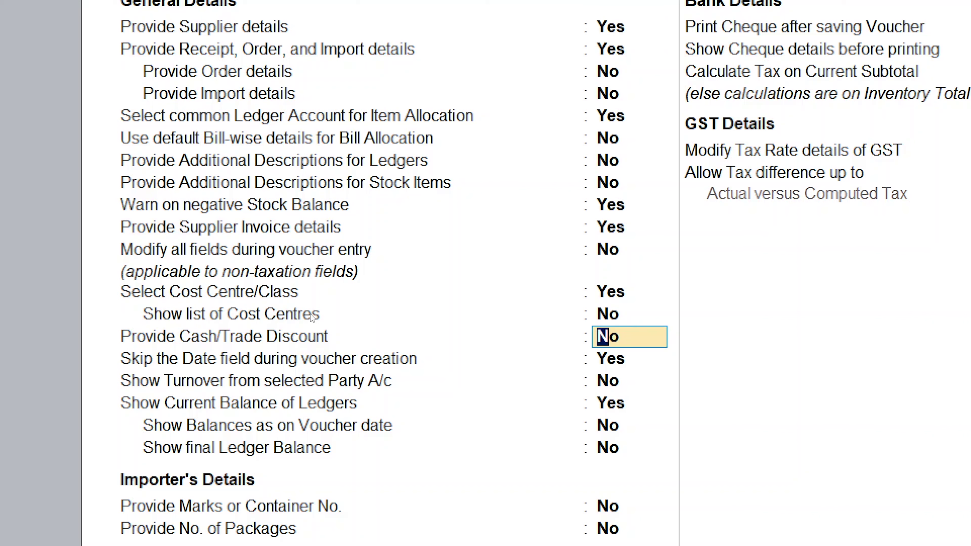
text(y)
key(Return)
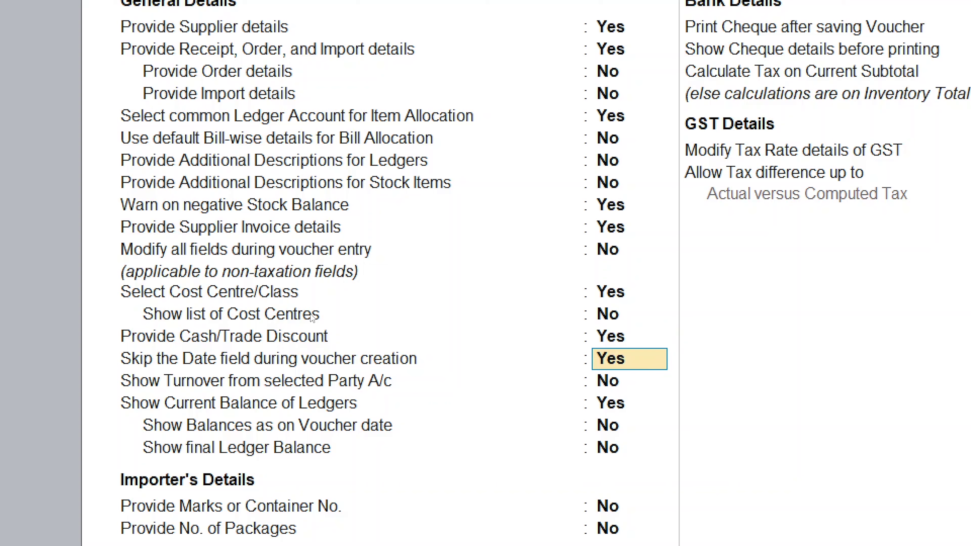
key(ctrl+a)
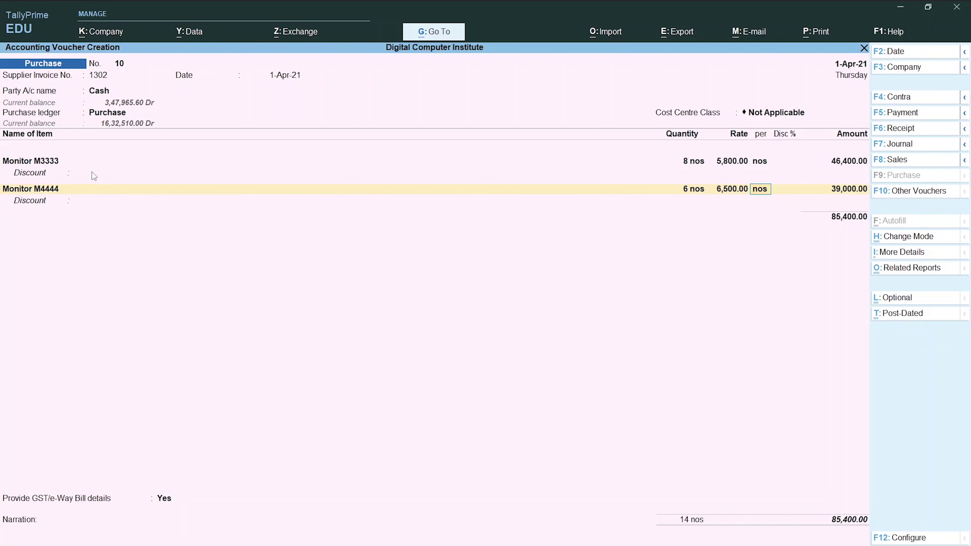
Go back to Monitor M3333's discount line, check its rate in the Word notes, and enter an 8% discount.
key(BackSpace)
key(BackSpace)
key(BackSpace)
key(BackSpace)
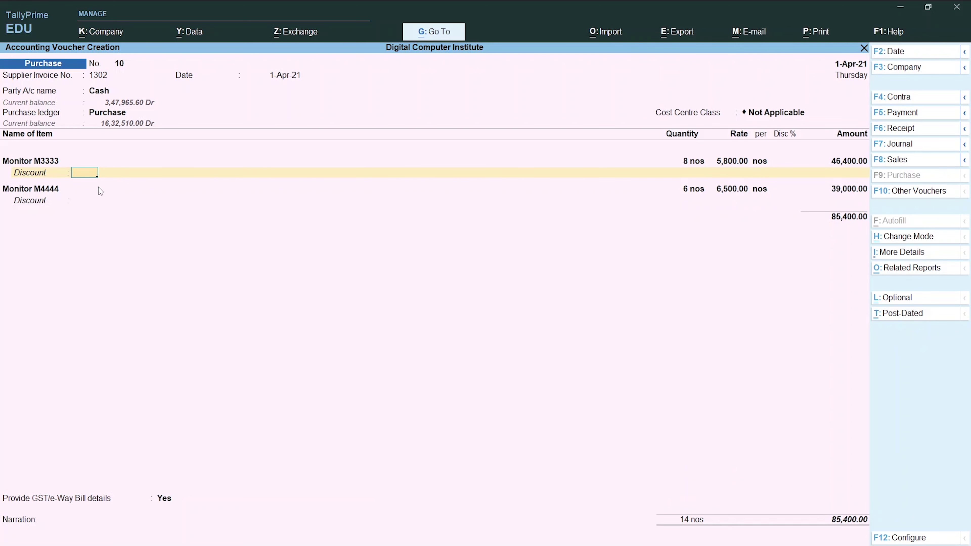
key(alt+Tab)
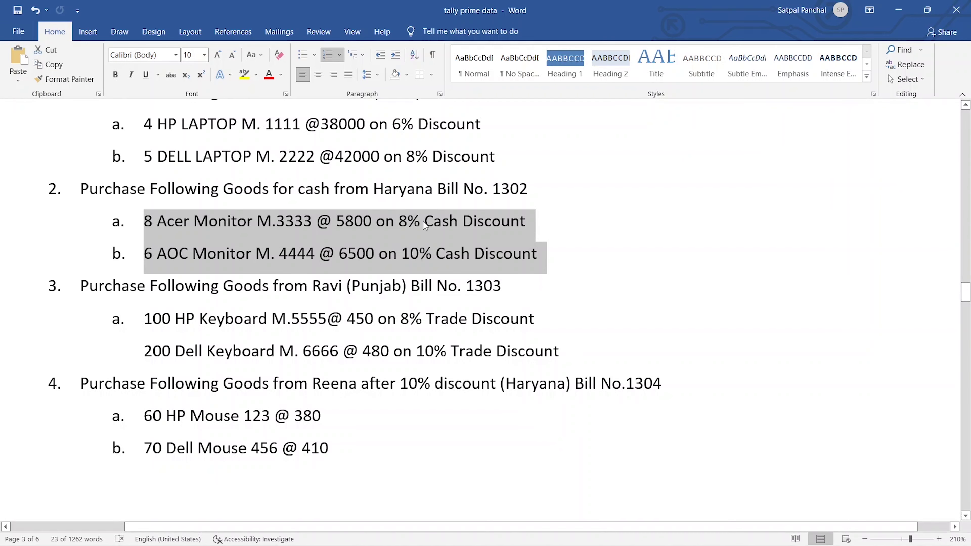
key(alt+Tab)
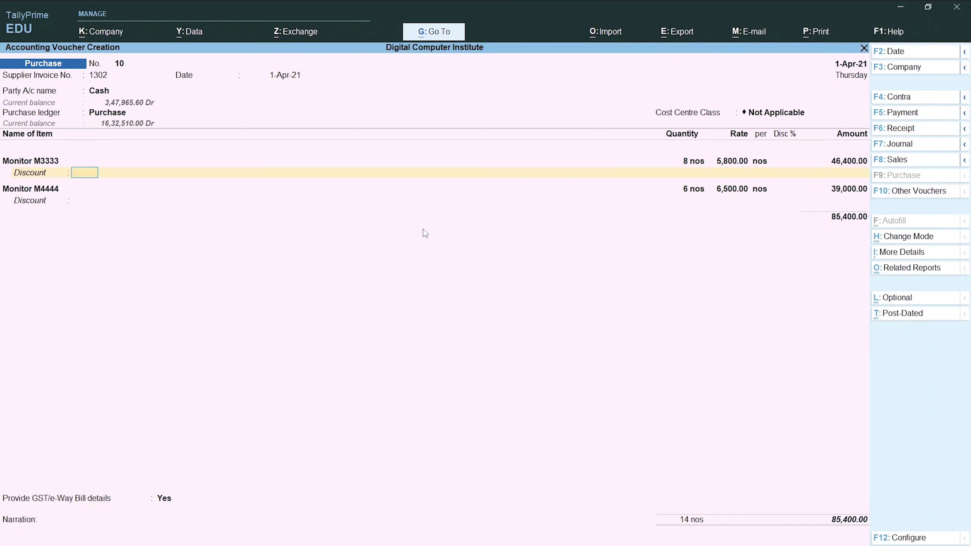
text(8)
key(Return)
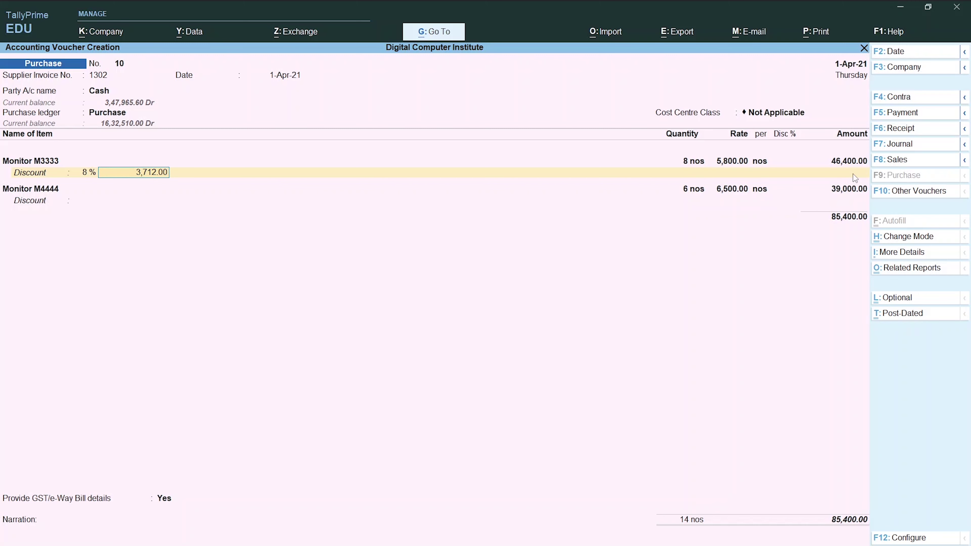
Enter a 10% discount for Monitor M4444 after checking its rate in the Word notes, and accept the discount amount.
key(Return)
key(Return)
key(Return)
key(Return)
key(Return)
key(Return)
key(Return)
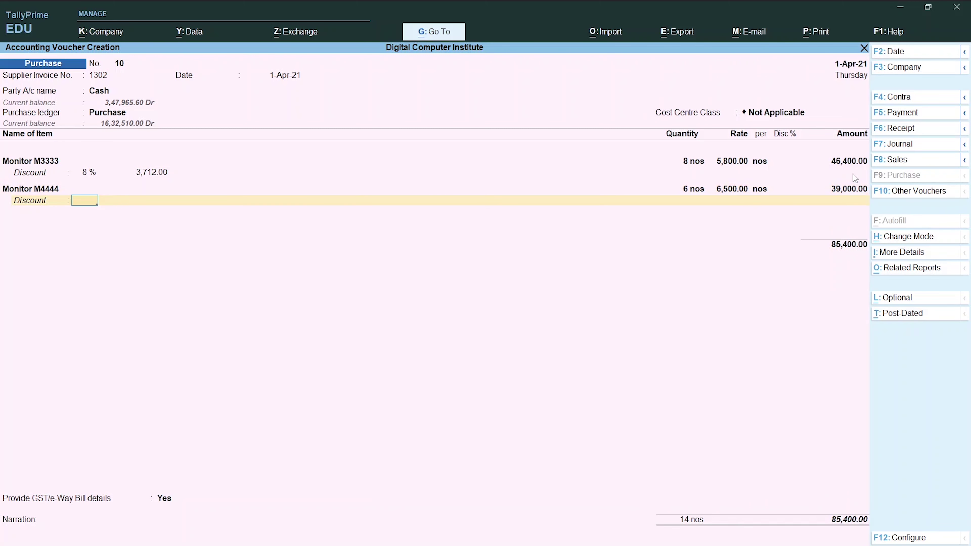
key(alt+Tab)
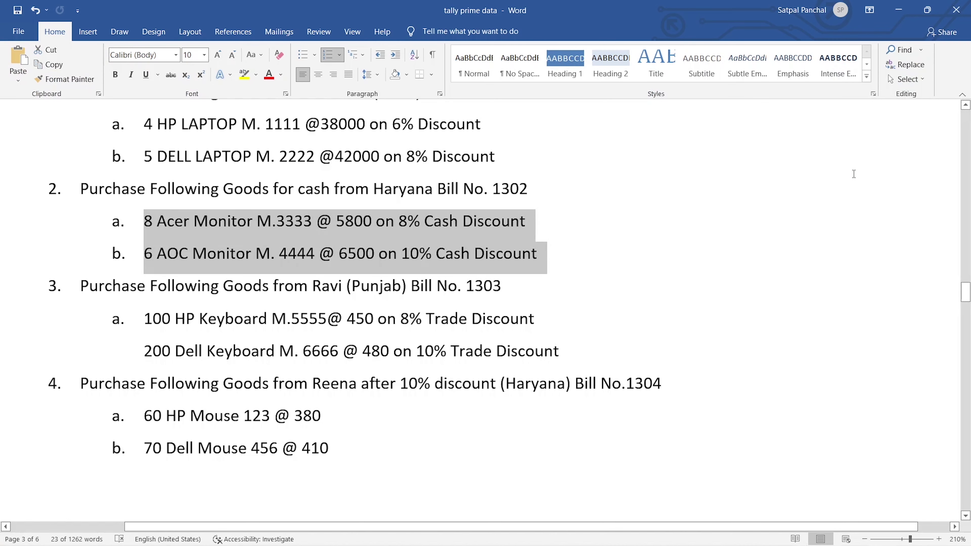
key(alt+Tab)
text(10)
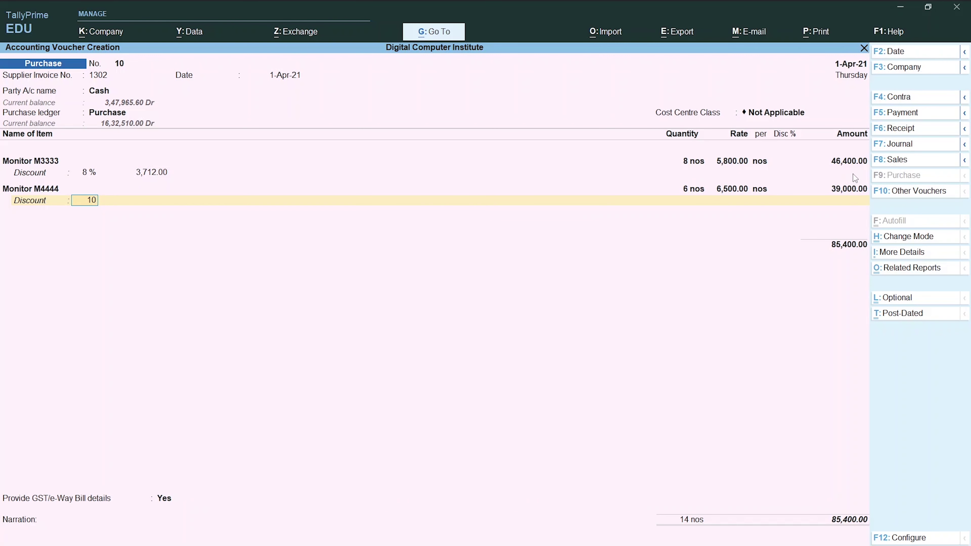
key(Return)
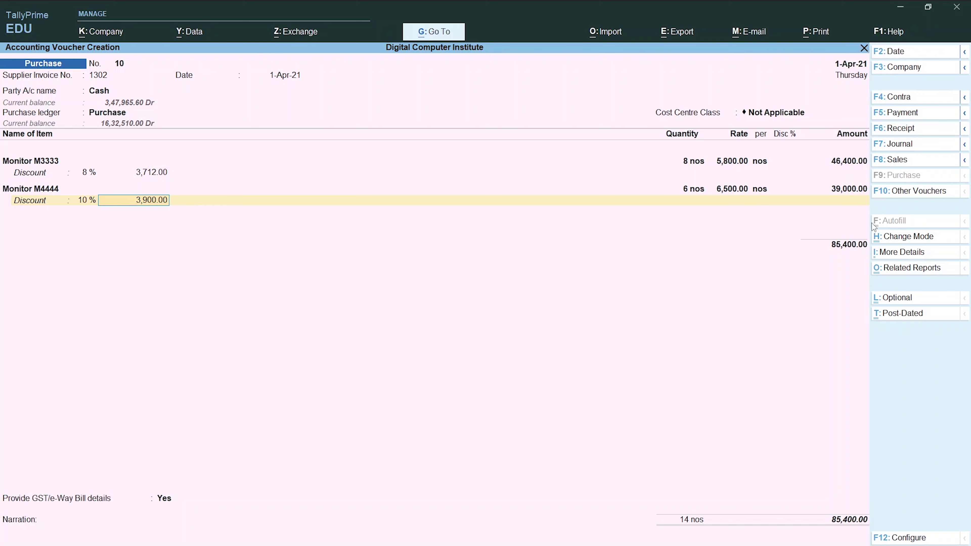
key(Return)
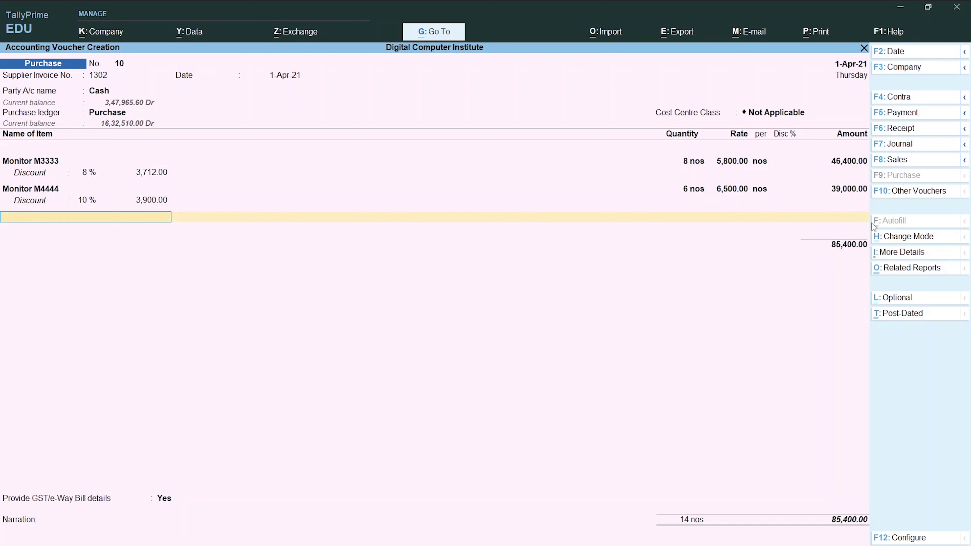
End the item list in the purchase voucher and start a new ledger named Discount Cash/trade Rec.
key(Return)
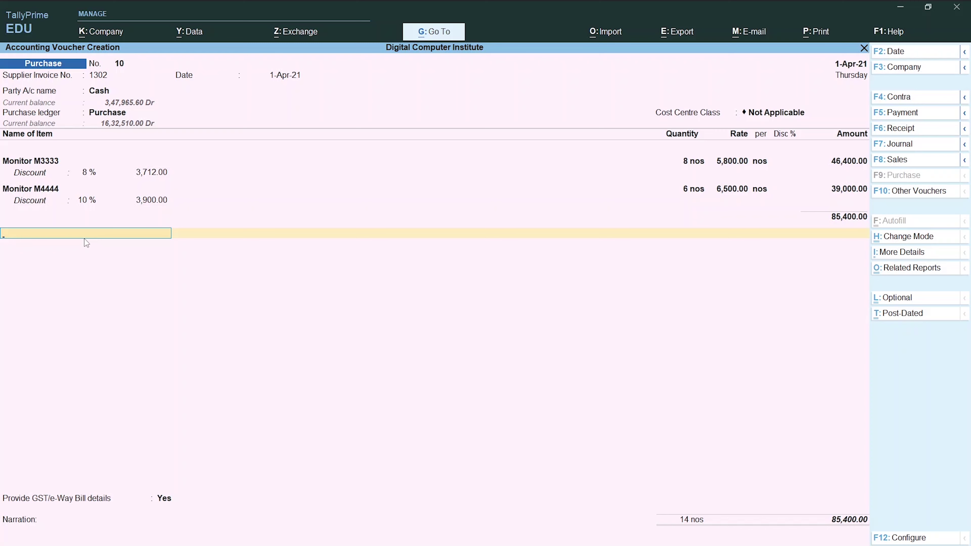
key(alt+c)
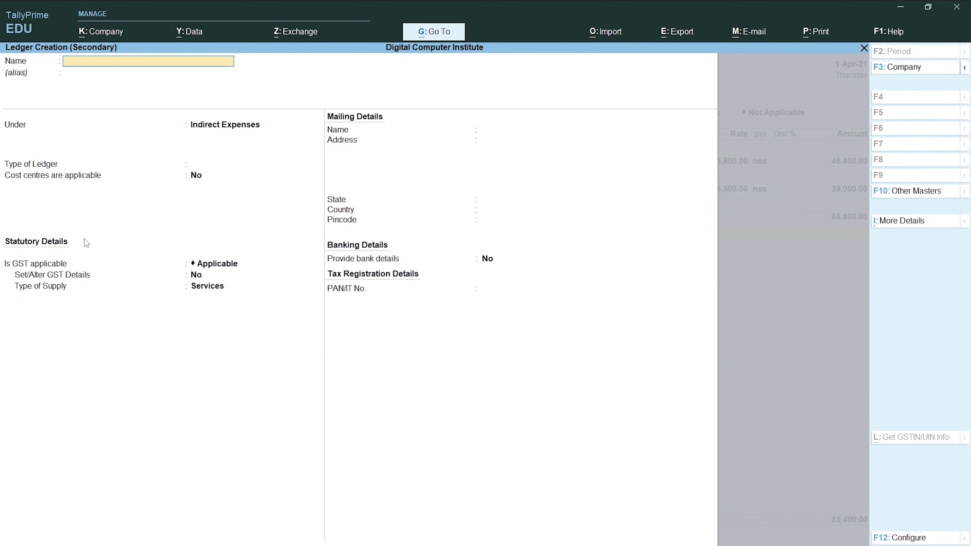
text(Discount Cash/t)
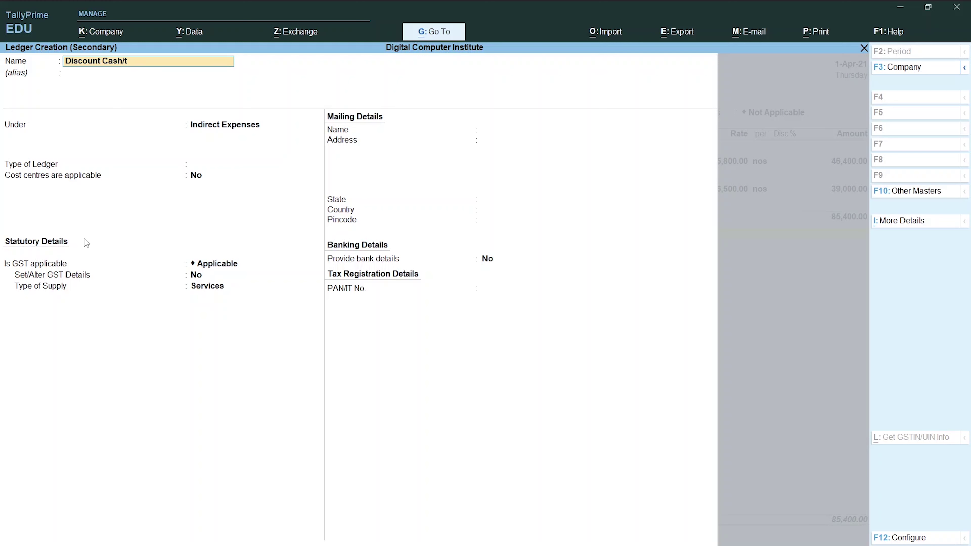
text(rade)
text( R)
text(ev)
key(Return)
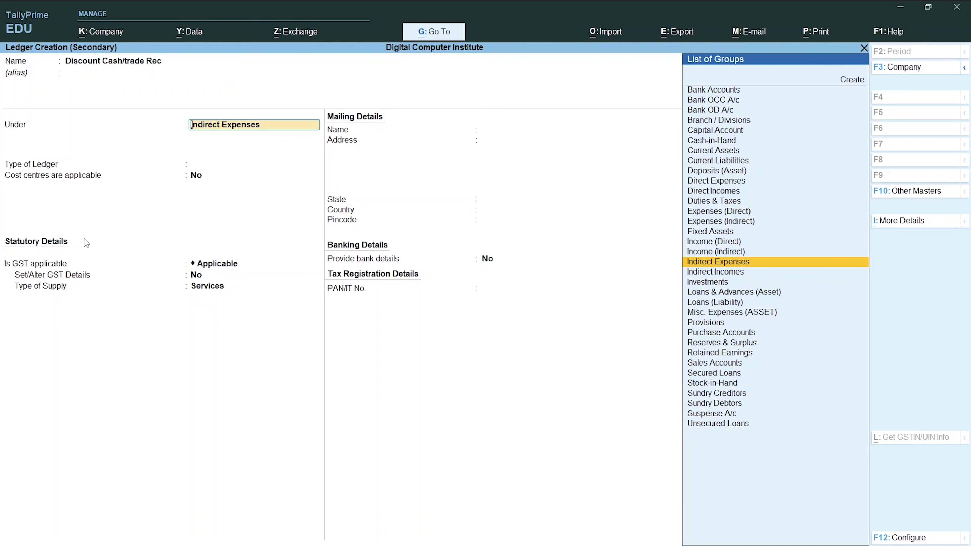
Place the new ledger under Indirect Incomes, set its type of ledger to Discount, and save it.
text(In)
key(Down)
key(Down)
key(Down)
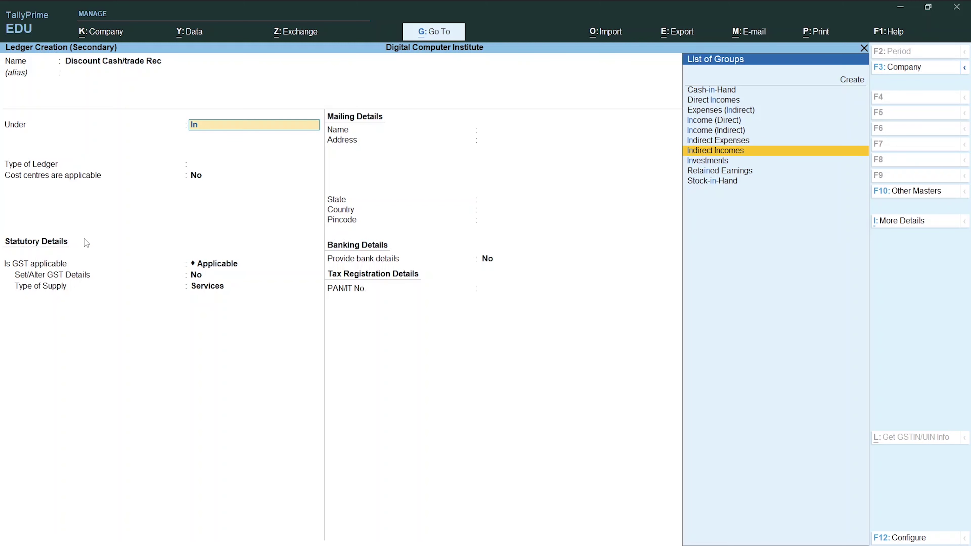
key(Return)
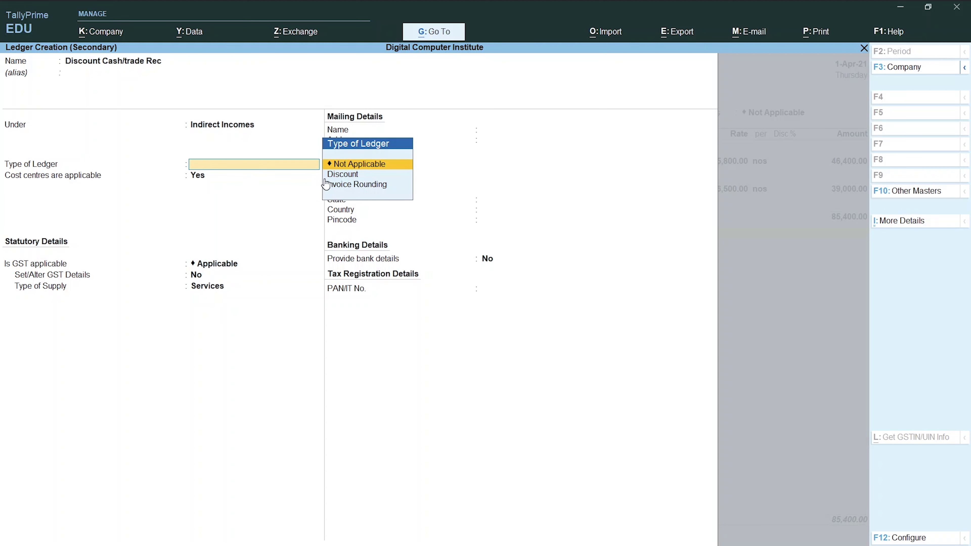
key(Down)
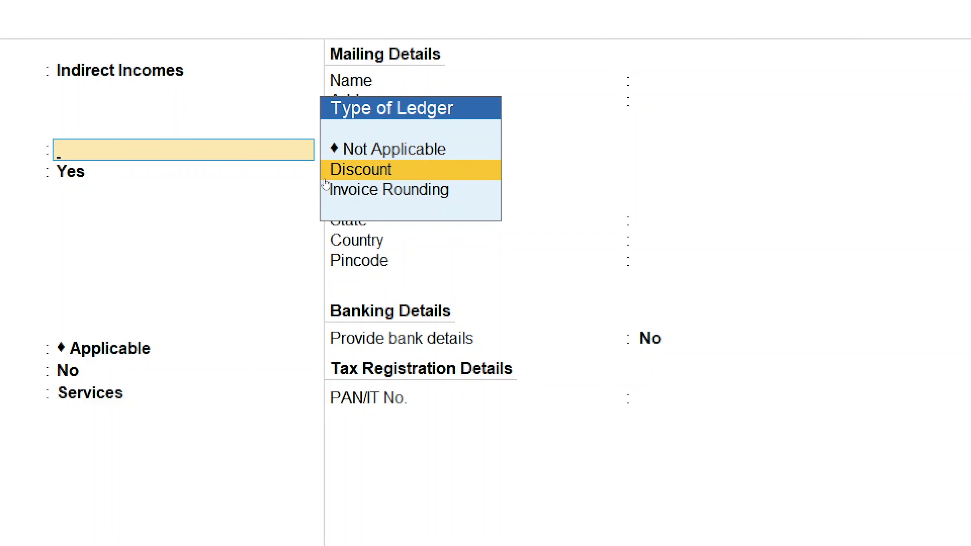
key(Return)
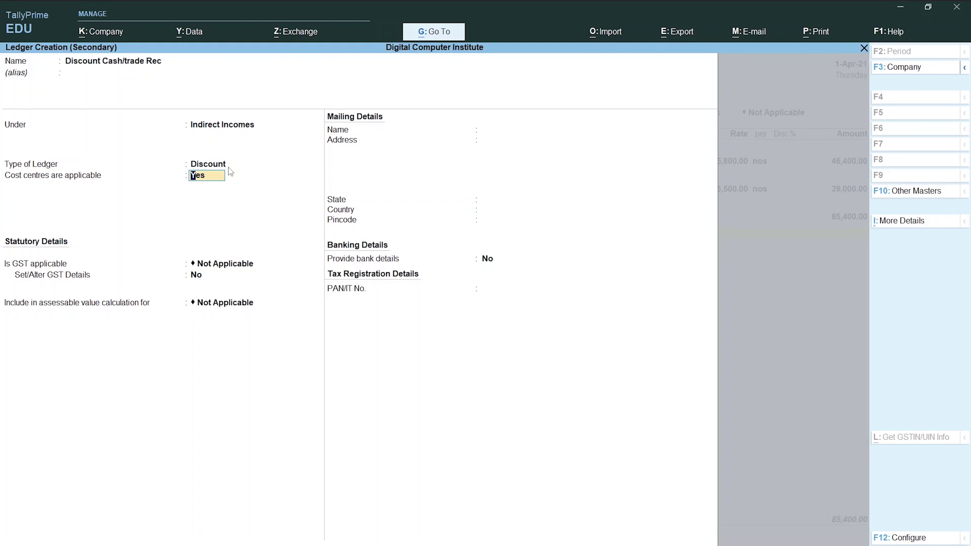
key(Return)
key(Return)
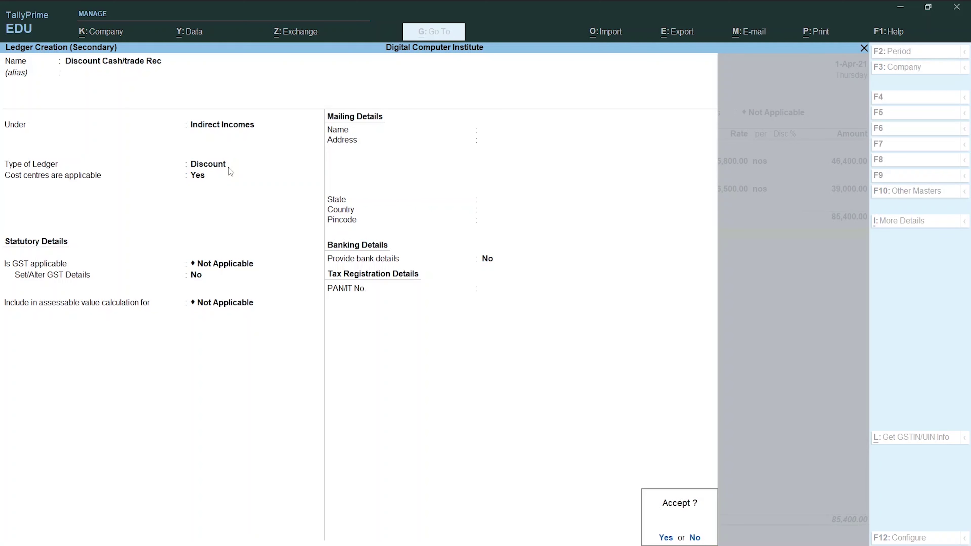
key(Return)
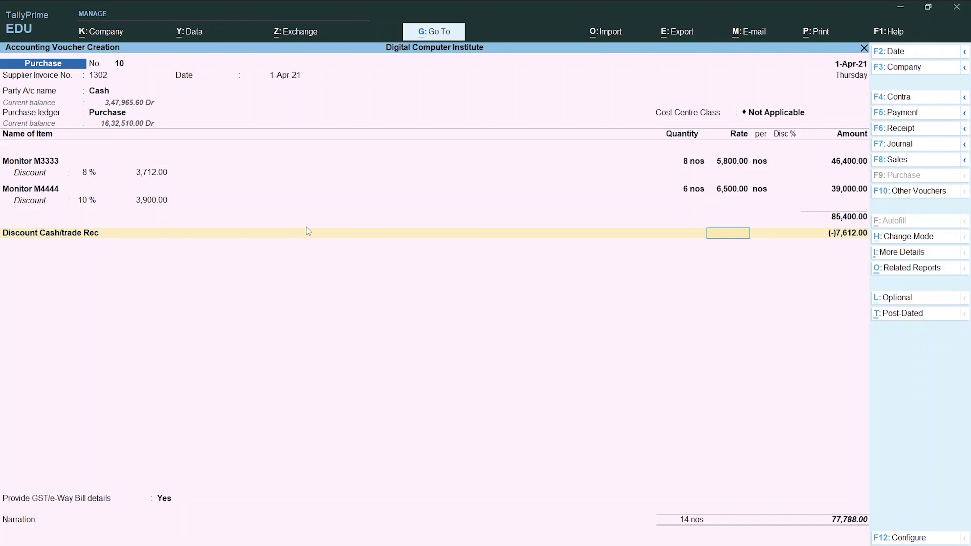
Accept the Discount Cash/trade Rec line and add two SGST lines beneath it in the purchase voucher.
key(Return)
key(Return)
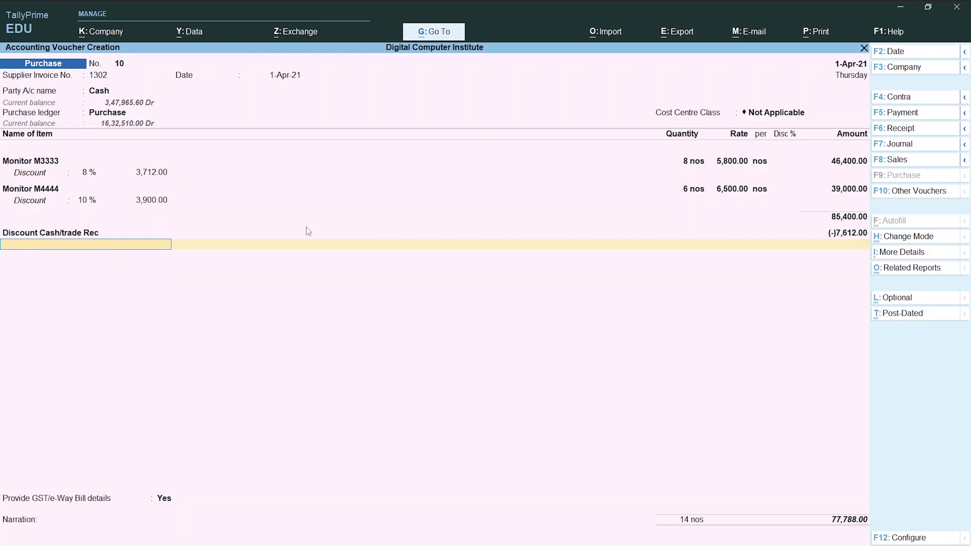
text(Sc)
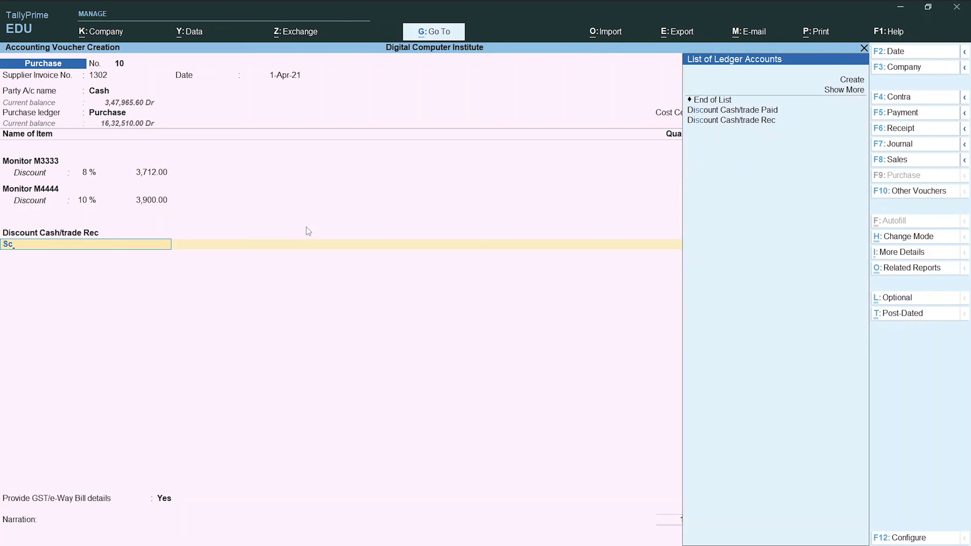
key(BackSpace)
key(Return)
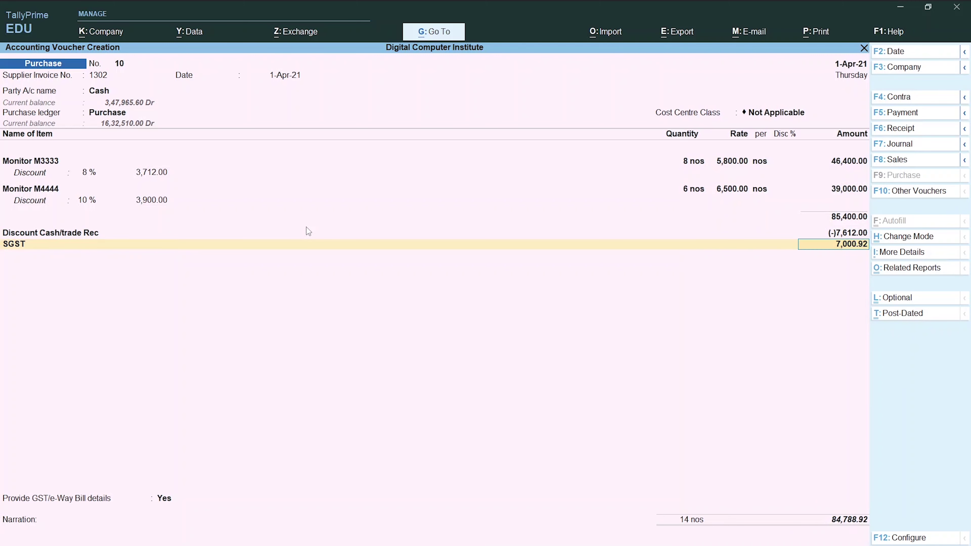
key(Return)
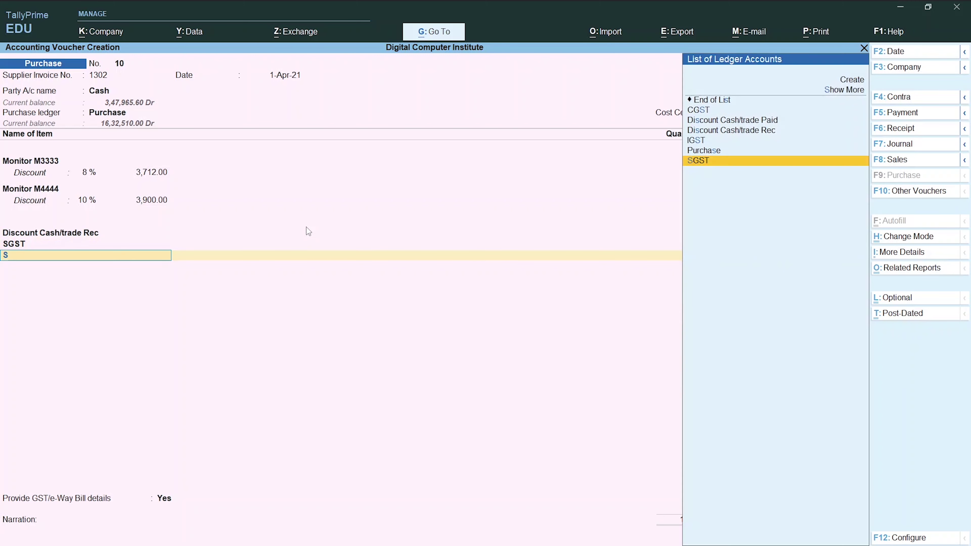
text(S)
key(Return)
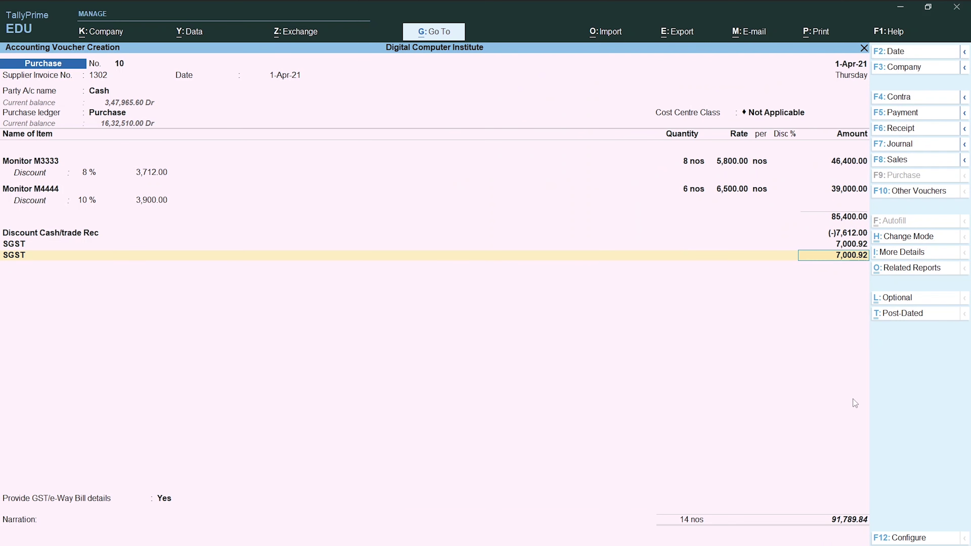
End the ledger list, set Provide GST/e-Way Bill details to No, and save the purchase voucher without a narration.
key(Return)
key(Return)
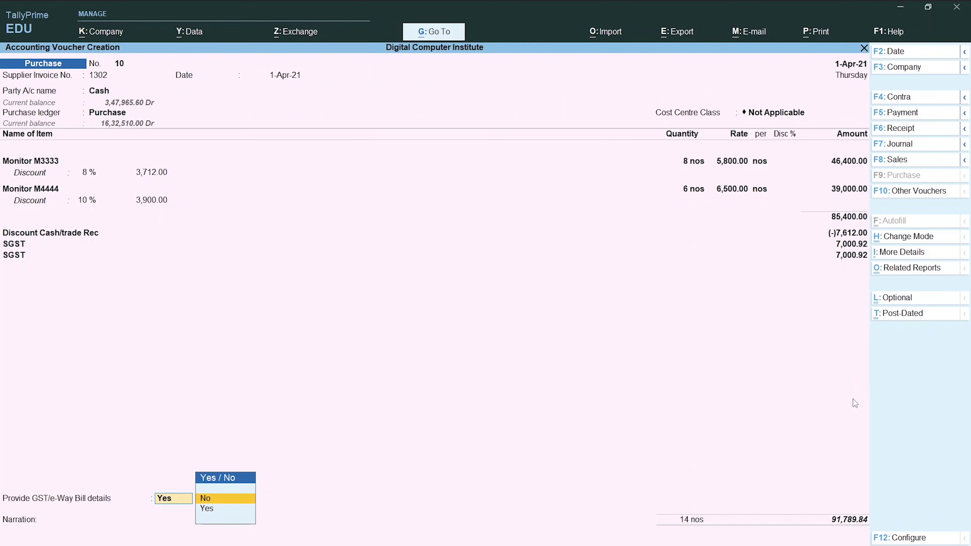
key(Return)
key(Return)
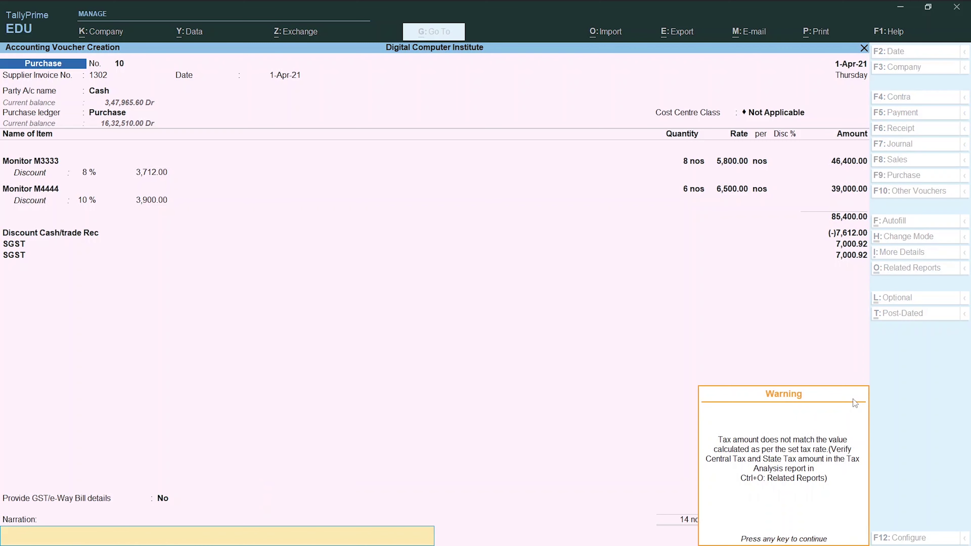
key(Return)
key(Return)
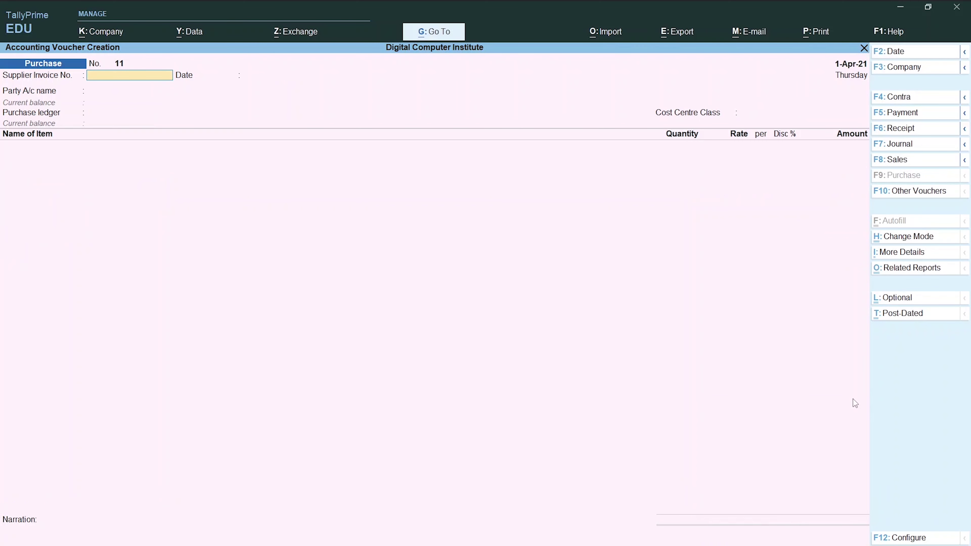
Switch to the Word notes and examine the Punjab purchase under Bill No. 1303, including its keyboard items and trade discounts.
key(alt+Tab)
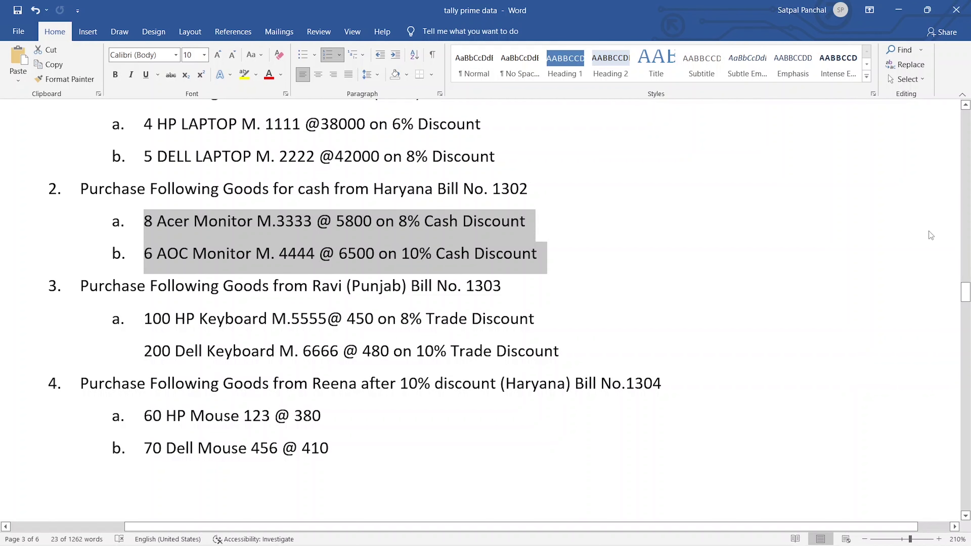
scroll(688, 179, up, 4)
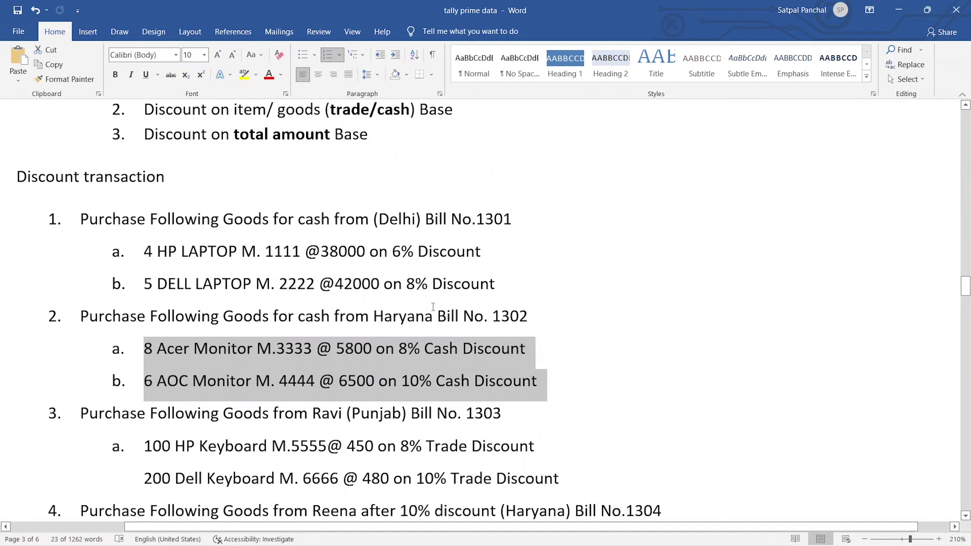
scroll(381, 268, down, 6)
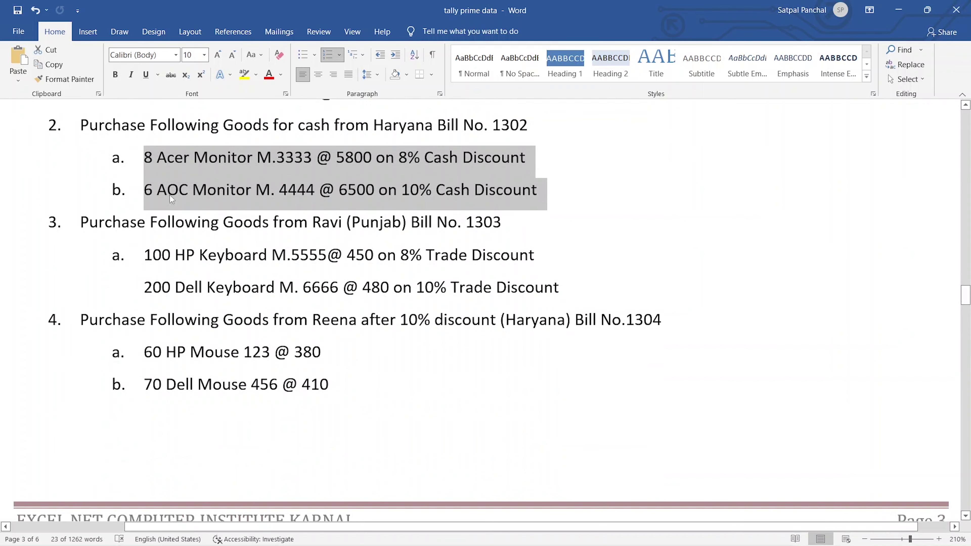
drag(426, 255, 555, 257)
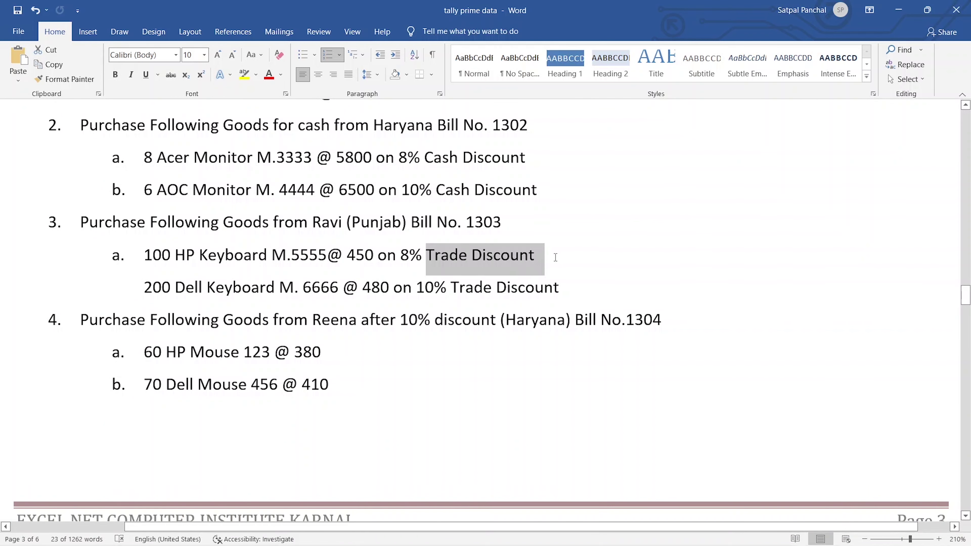
drag(273, 223, 351, 225)
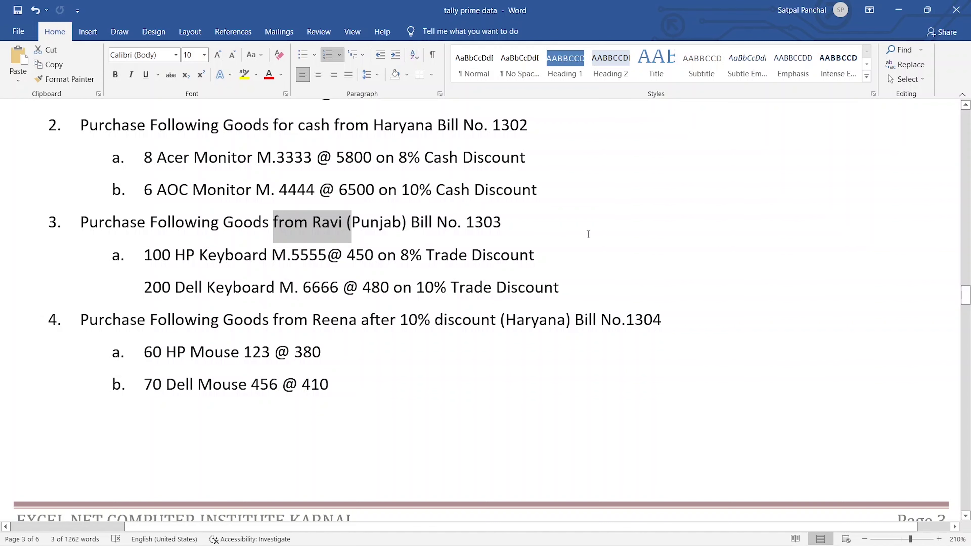
drag(151, 252, 342, 252)
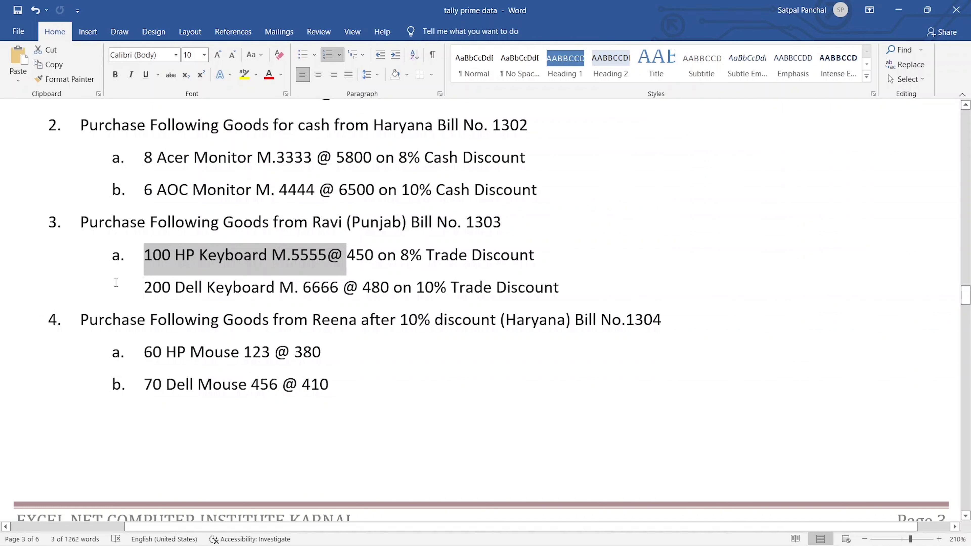
drag(147, 286, 380, 287)
click(488, 387)
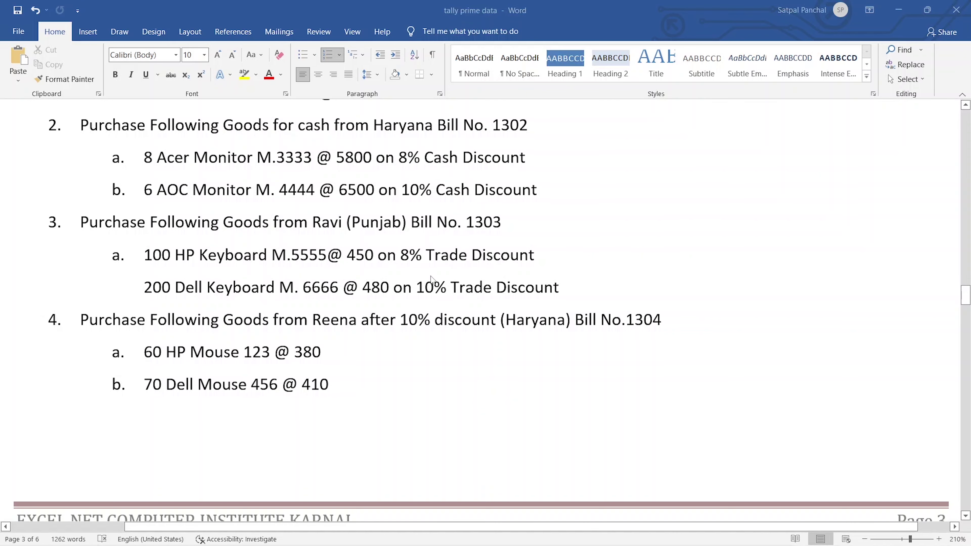
key(alt+Tab)
key(alt+Tab)
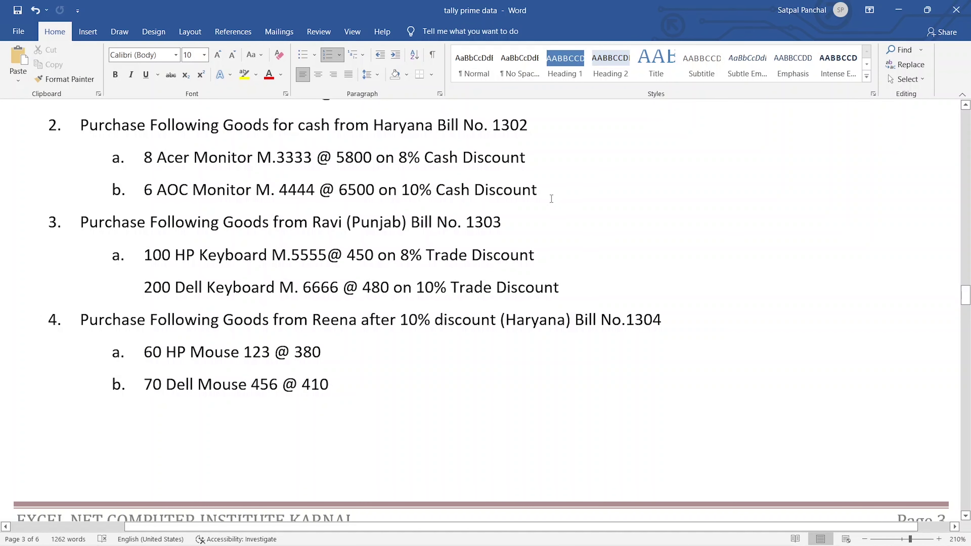
Switch back to TallyPrime and enter supplier invoice number 1303 with the Punjab supplier as the party account.
key(alt+Tab)
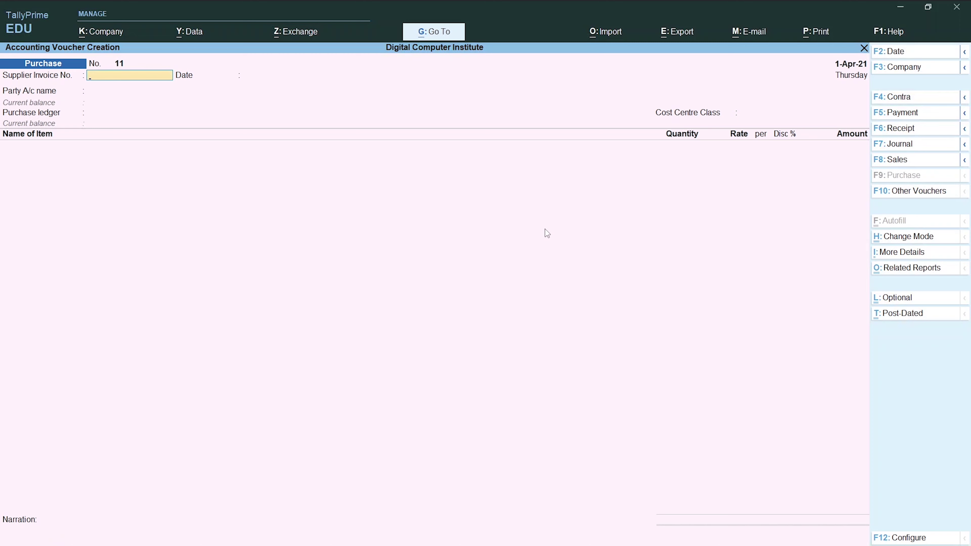
text(1303)
key(Return)
key(Return)
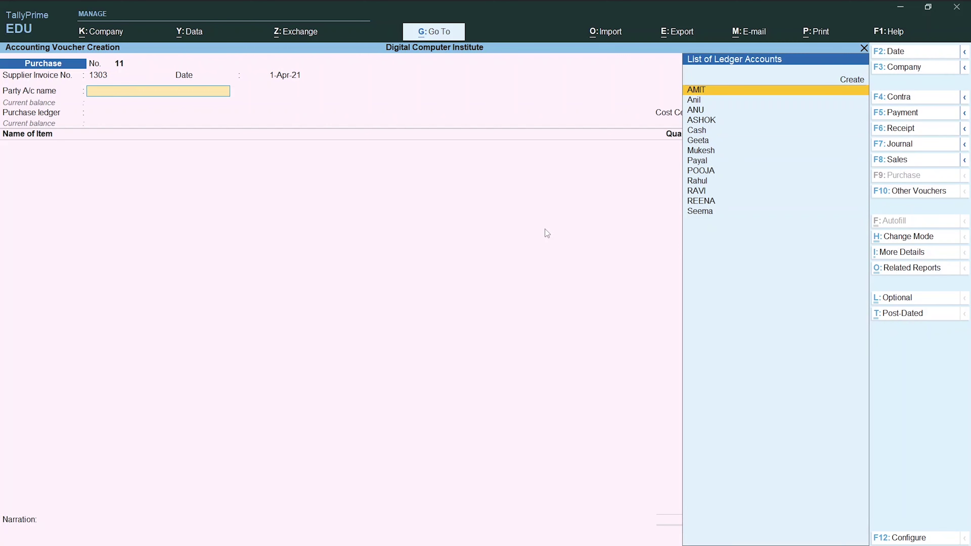
text(Rav)
key(Return)
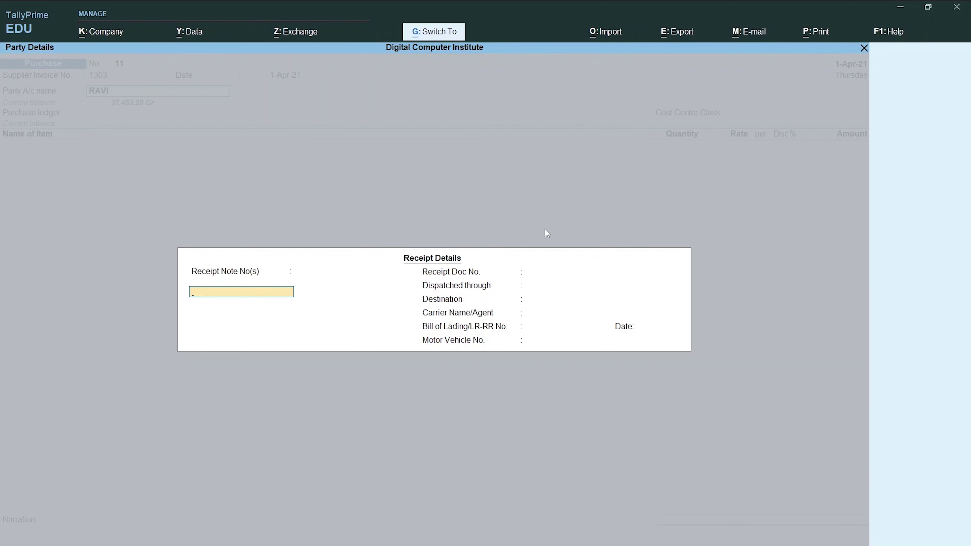
Accept the receipt and party details unchanged and select Purchase as the purchase ledger.
key(ctrl+a)
key(Return)
key(Return)
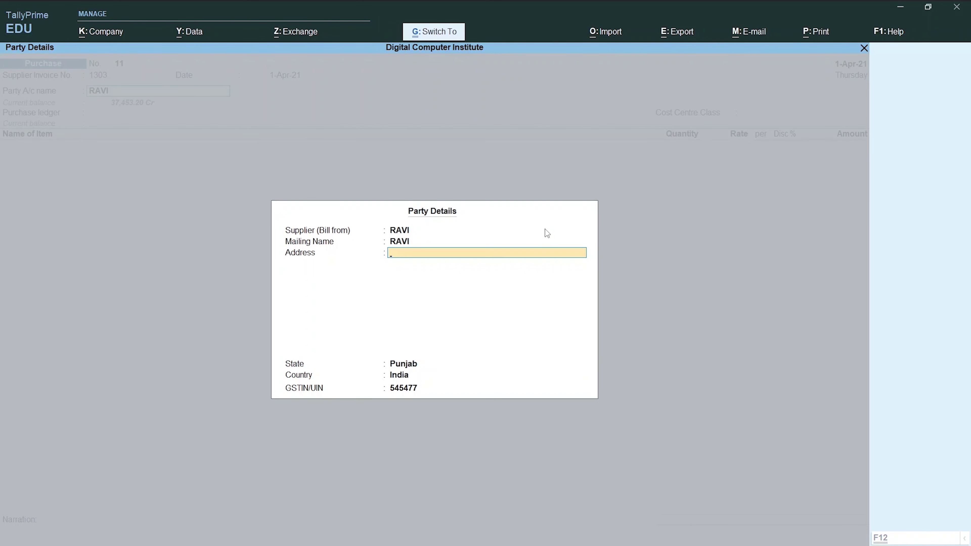
key(ctrl+a)
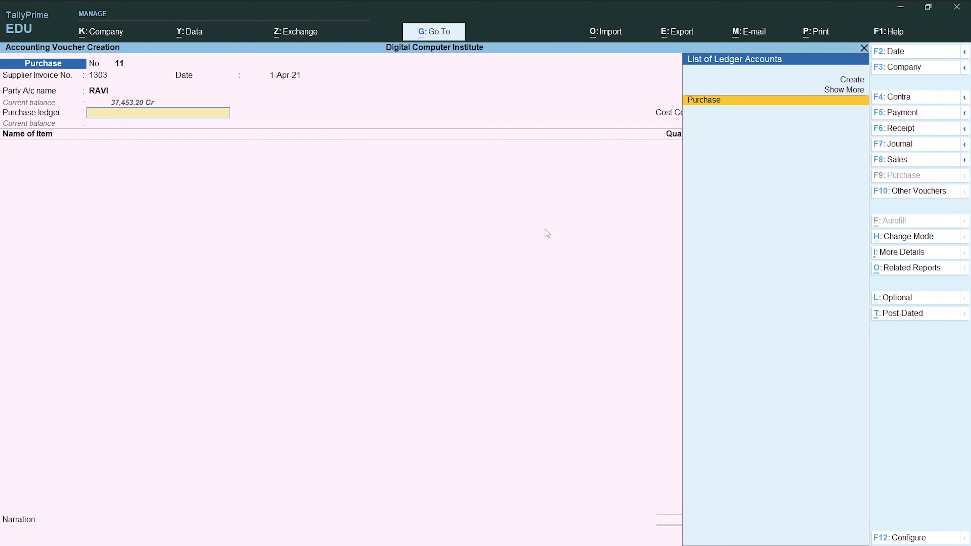
key(Return)
key(Return)
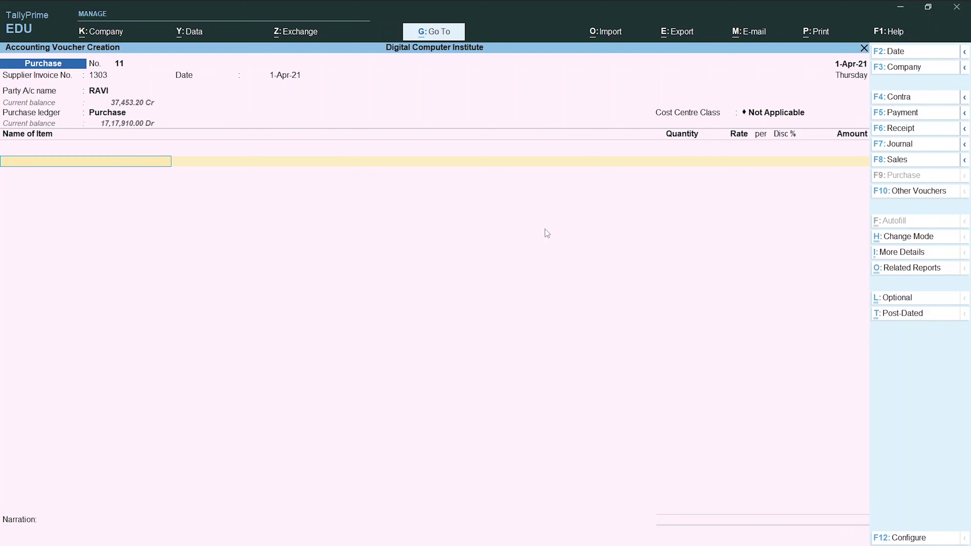
Add 100 nos of Keyboard M5555 at a rate of 450, checking the rate against the Word notes.
text(K)
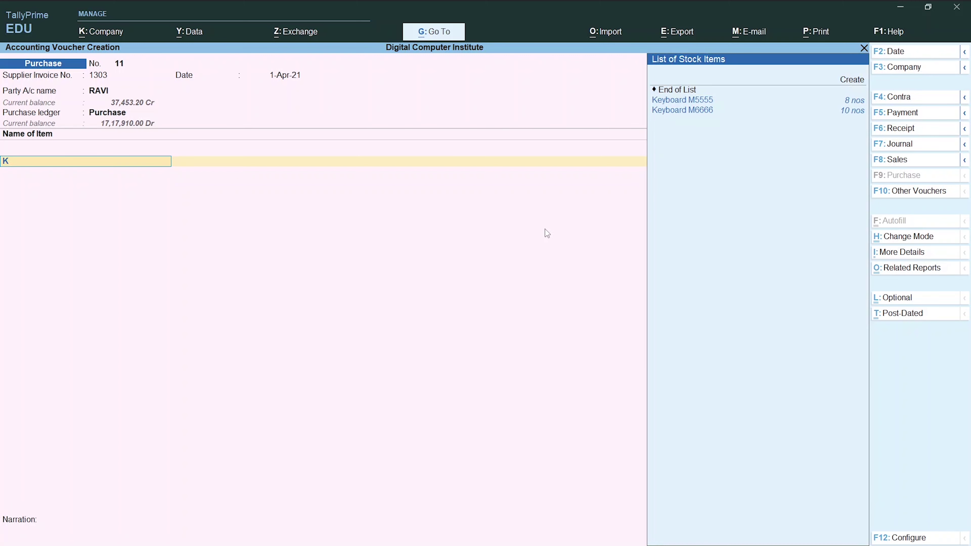
key(Down)
key(Up)
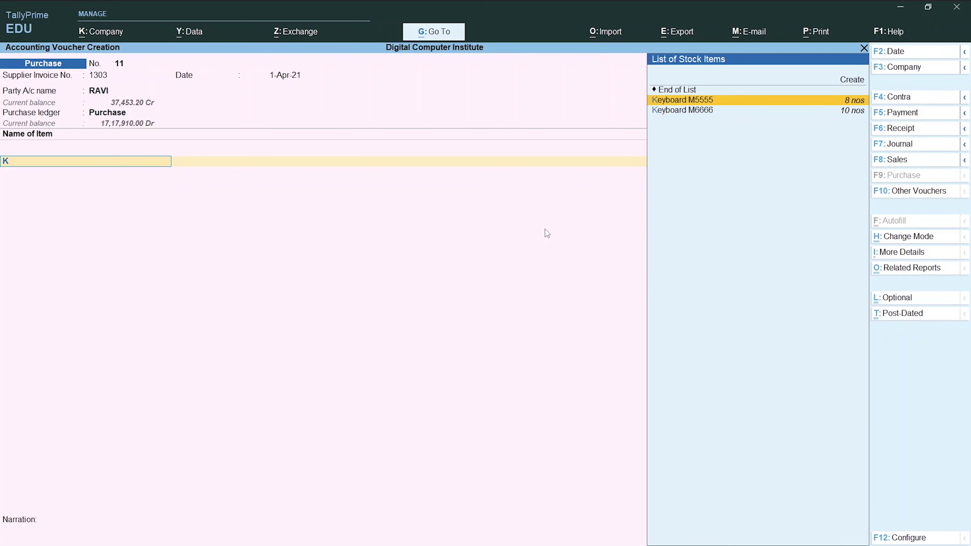
key(Return)
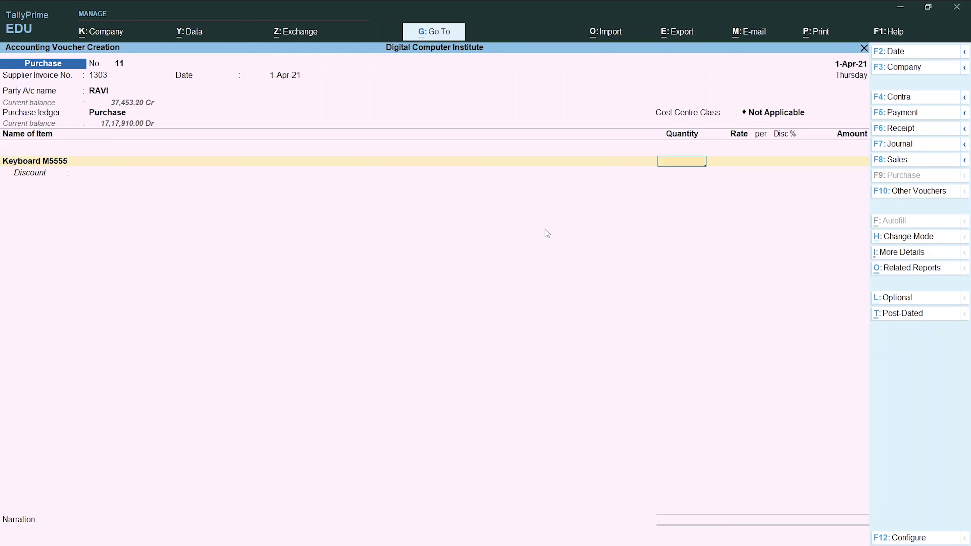
text(100)
key(alt+Tab)
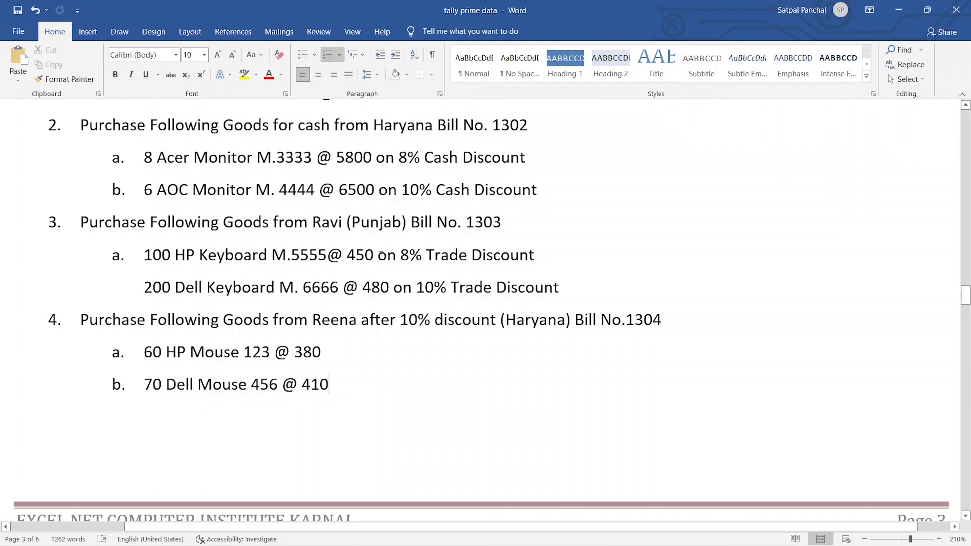
key(alt+Tab)
key(shift+Tab)
key(Return)
key(Return)
key(Return)
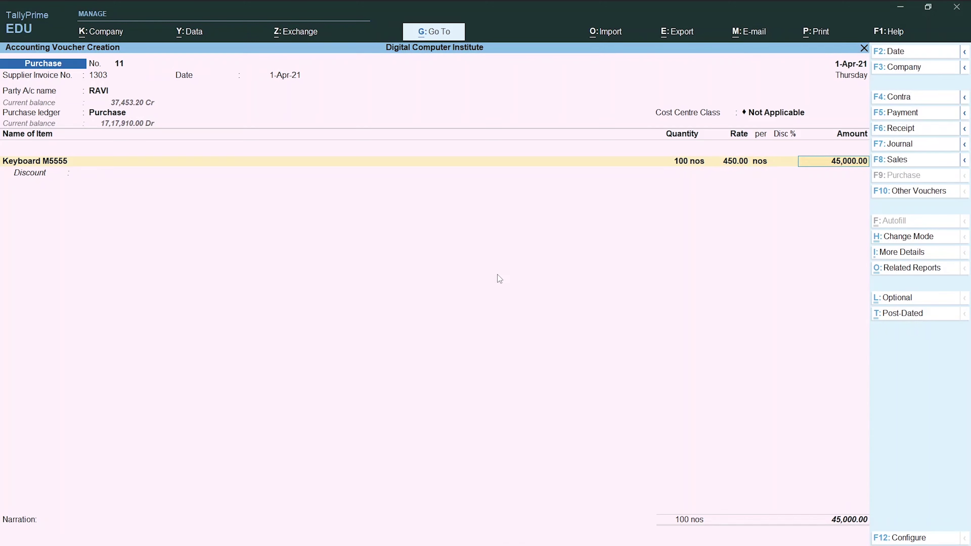
key(Return)
Check the Word notes and set the Keyboard M5555 discount to 8% with a discount amount of 3,600.
key(alt+Tab)
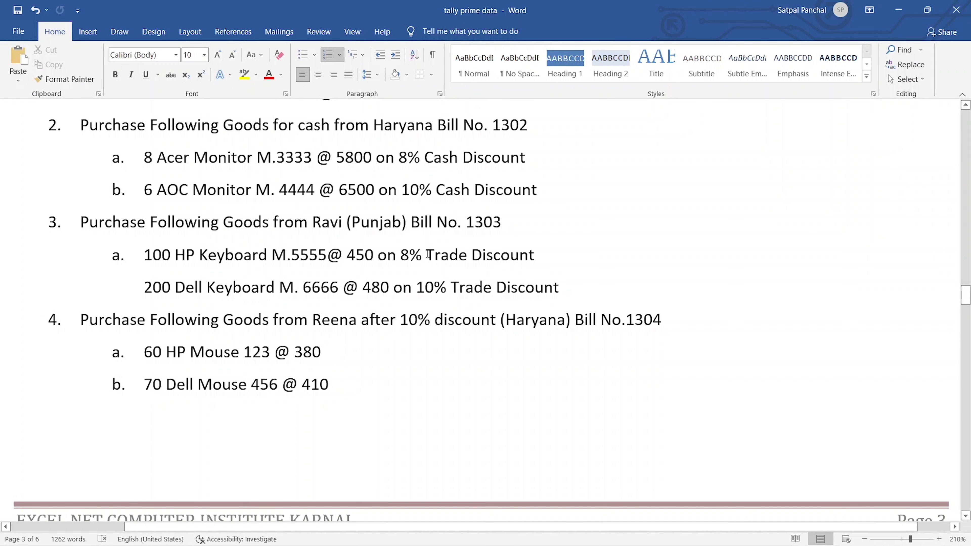
key(alt+Tab)
text(8%)
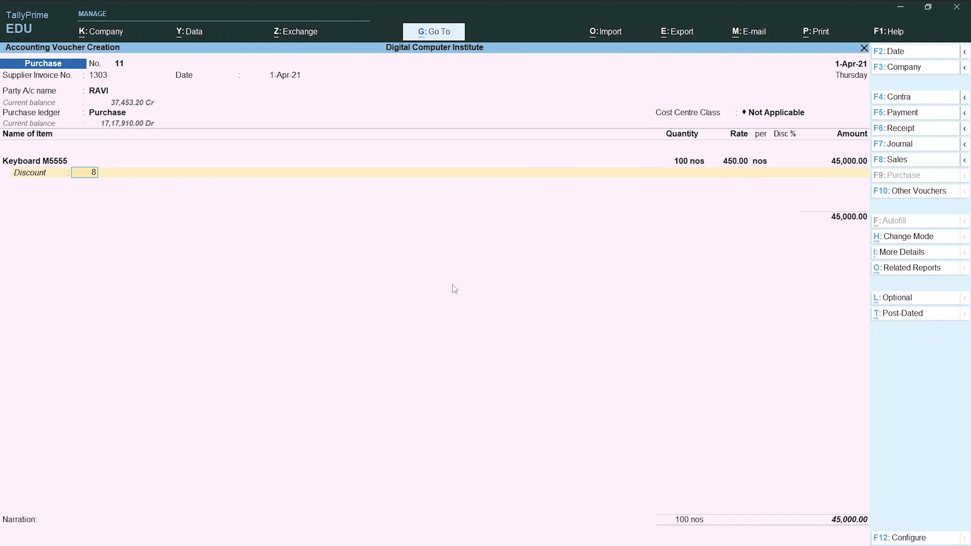
key(Return)
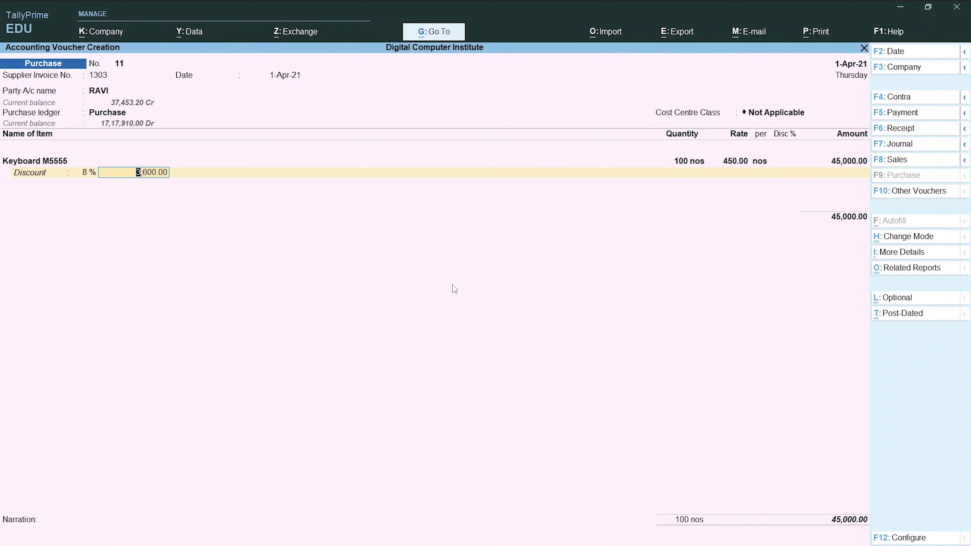
key(Return)
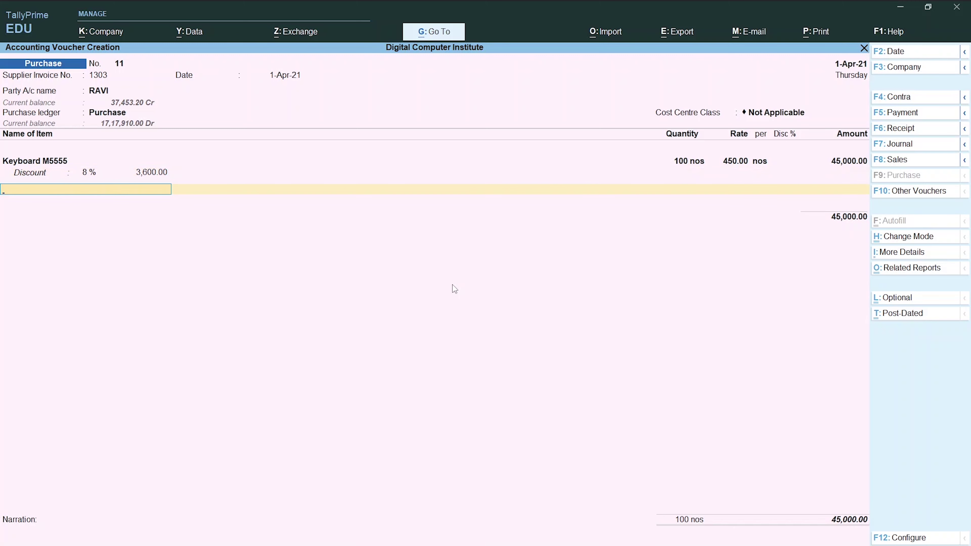
Add 200 nos of Keyboard M6666 at a rate of 480, checking the rate against the Word notes.
text(K)
key(Down)
key(Down)
key(Return)
text(200)
key(Return)
key(alt+Tab)
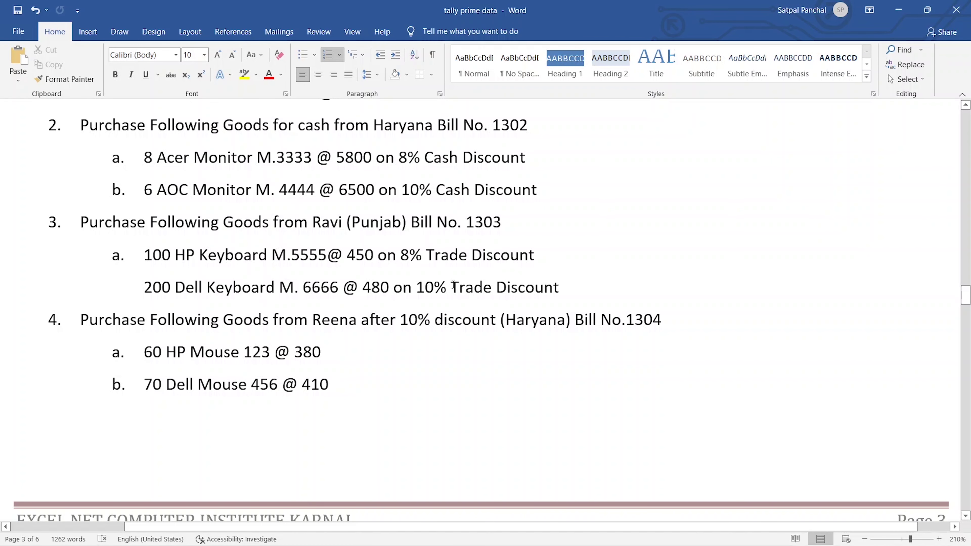
key(alt+Tab)
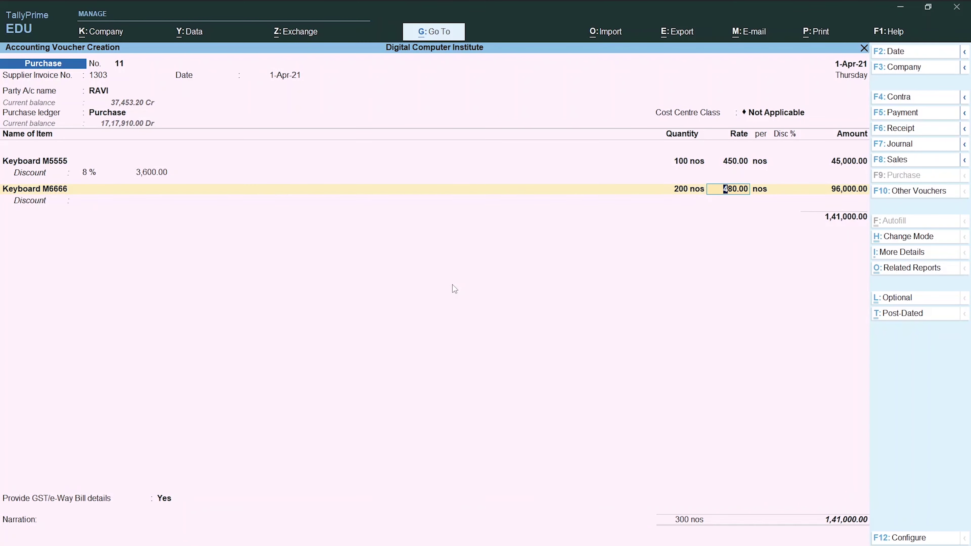
key(Return)
key(Return)
key(Return)
key(Return)
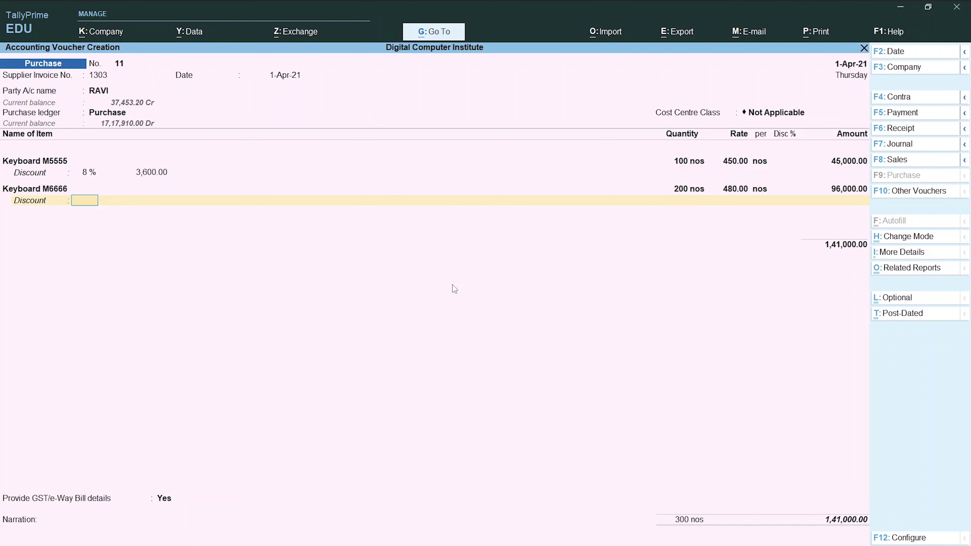
Check the Word notes, set the Keyboard M6666 discount to 10% with an amount of 9,600, and finish the item list.
key(alt+Tab)
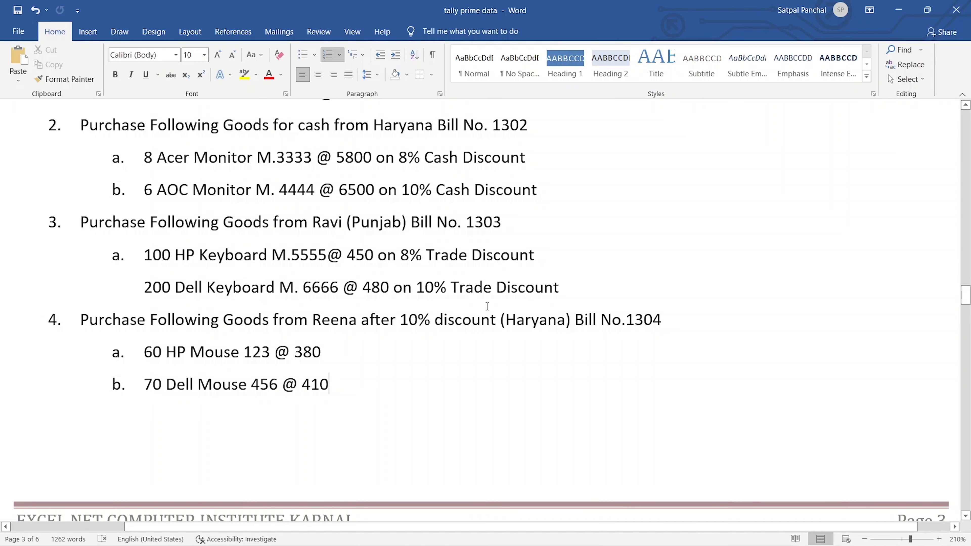
key(alt+Tab)
text(10)
key(Return)
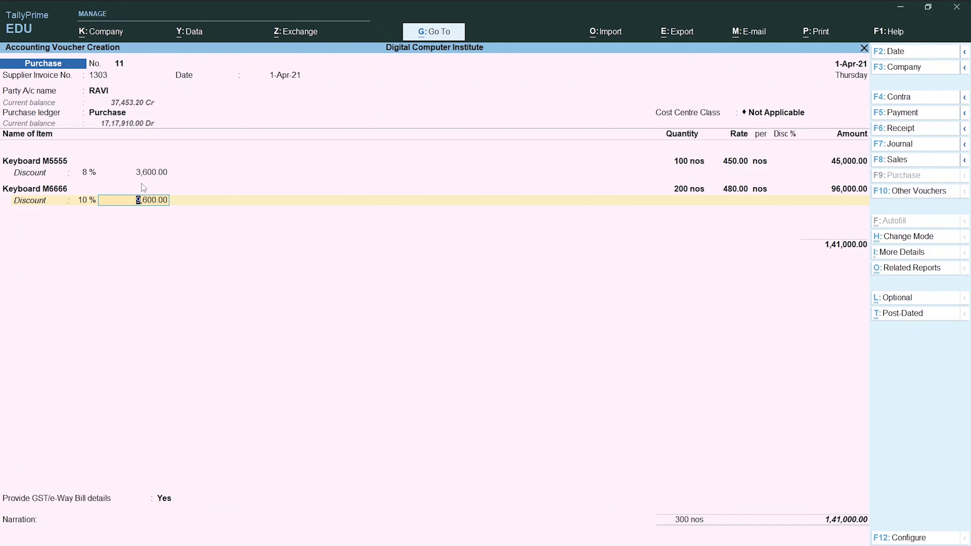
click(136, 189)
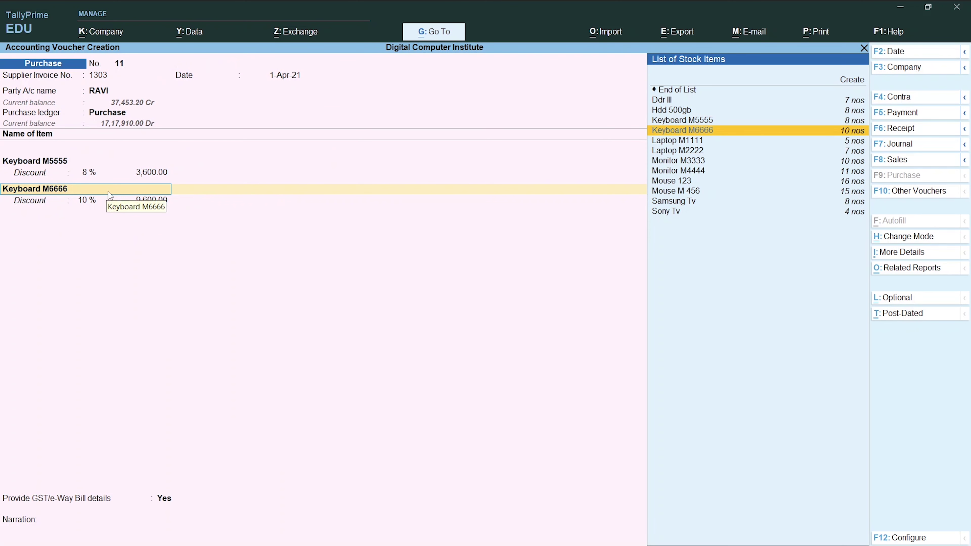
key(Return)
key(Return)
key(Return)
key(Return)
key(Return)
key(Return)
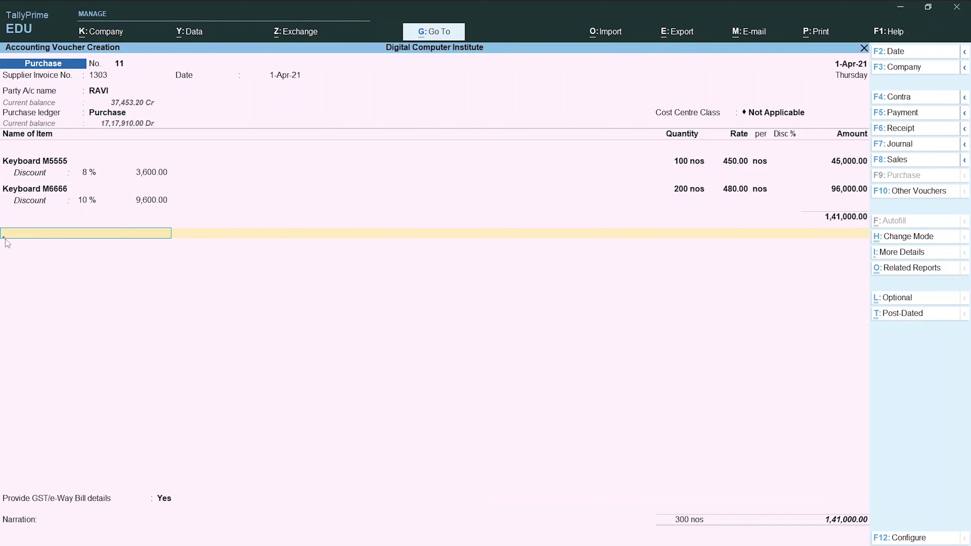
Add the Discount Cash/trade Rec ledger below the keyboard items and accept its calculated amount.
key(Return)
key(Down)
key(Down)
key(Down)
key(Down)
key(Down)
key(Down)
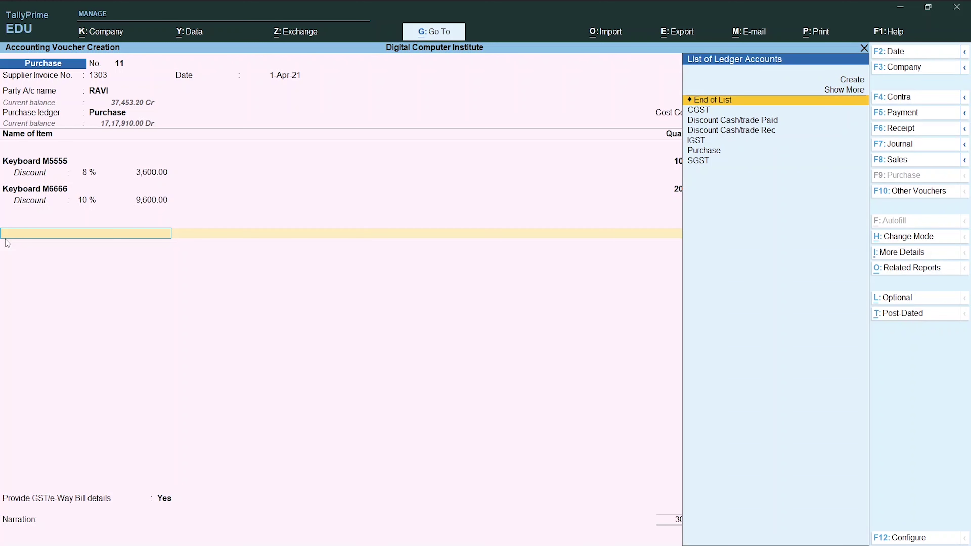
key(Up)
key(Down)
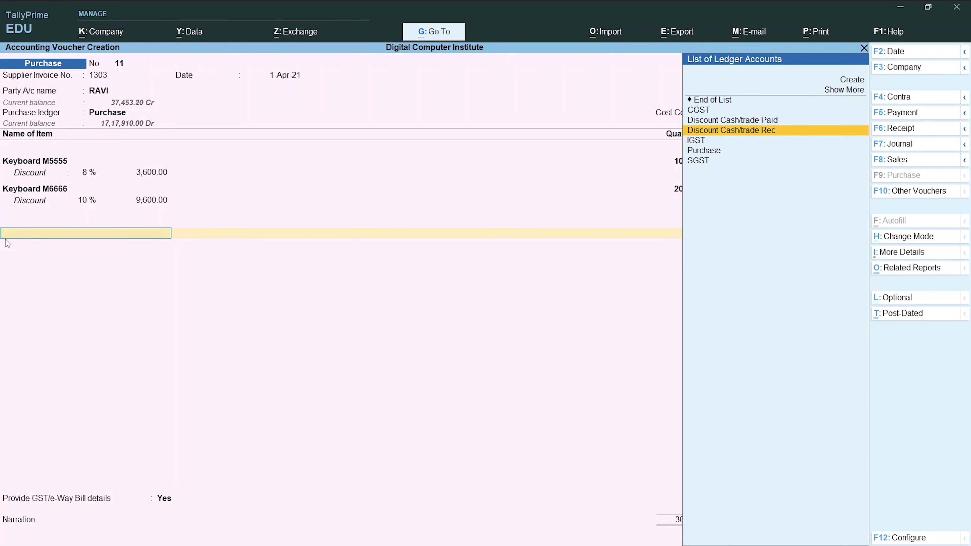
key(Up)
key(Down)
key(Up)
key(Down)
key(Return)
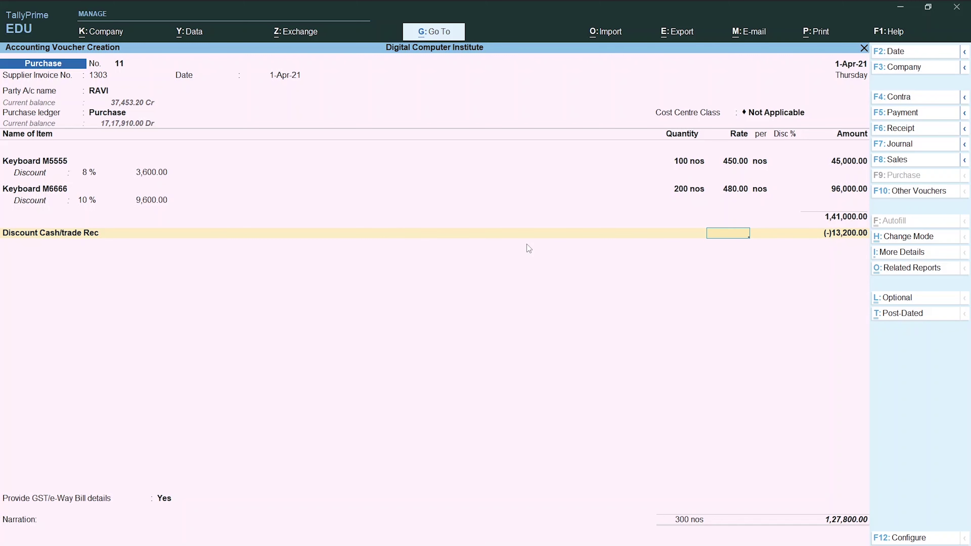
key(Return)
key(Return)
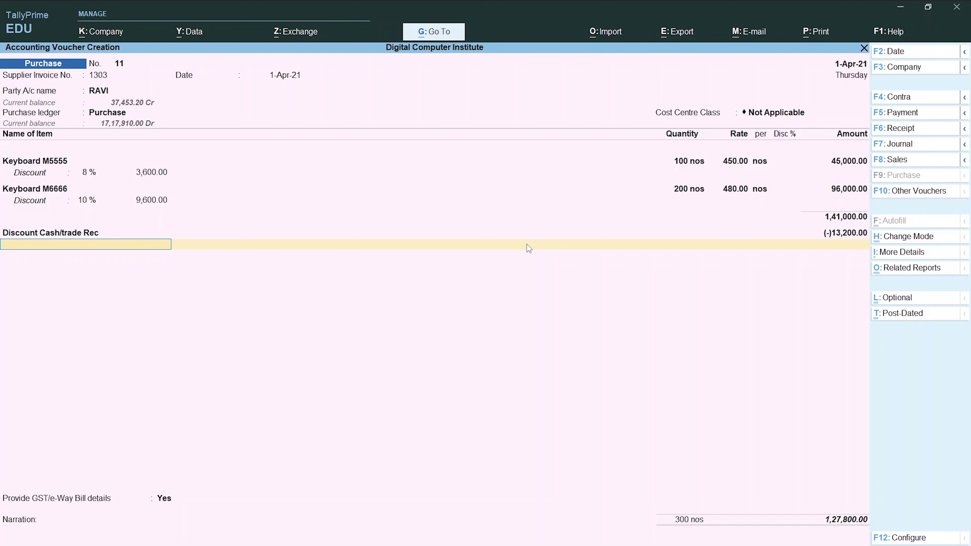
Add the IGST ledger, end the ledger list, and set Provide GST/e-Way Bill details to No.
text(I)
key(Return)
key(Return)
key(Return)
key(Up)
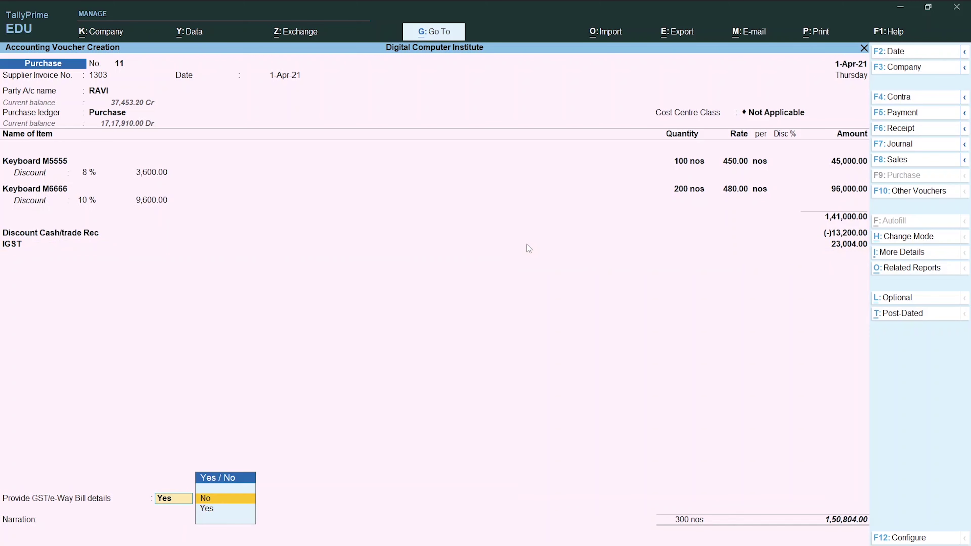
key(Return)
Accept the bill-wise details as New Ref 1303 and save the purchase voucher without a narration.
key(Return)
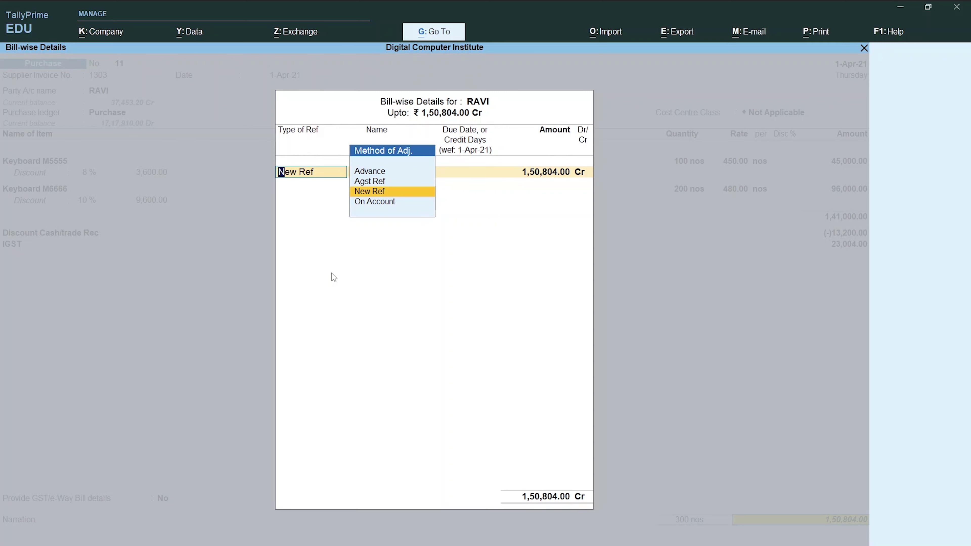
key(Return)
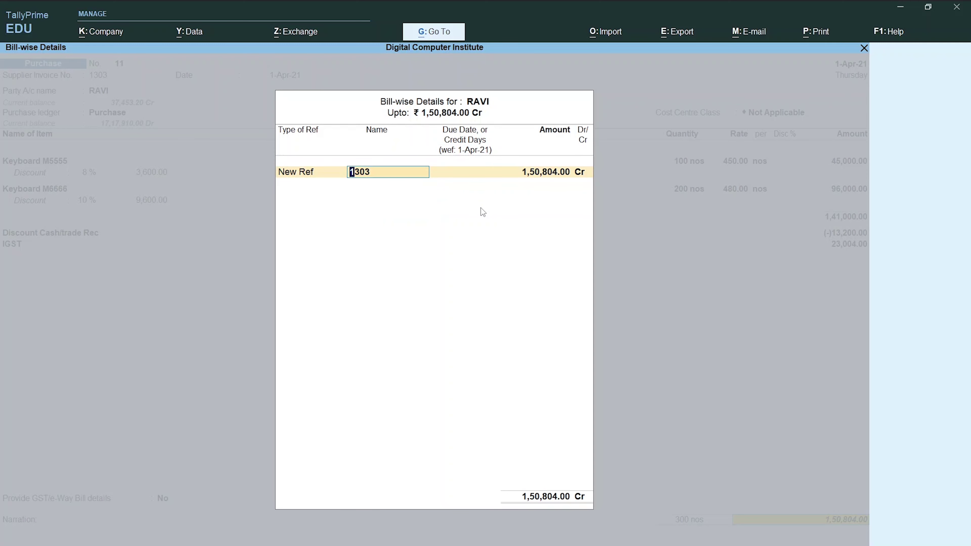
key(Return)
key(Return)
key(Return)
key(Return)
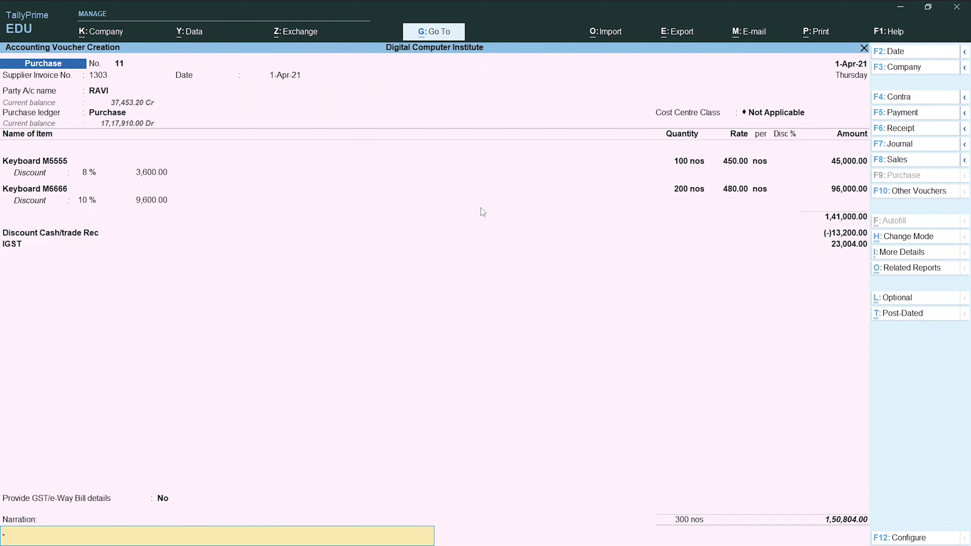
key(Return)
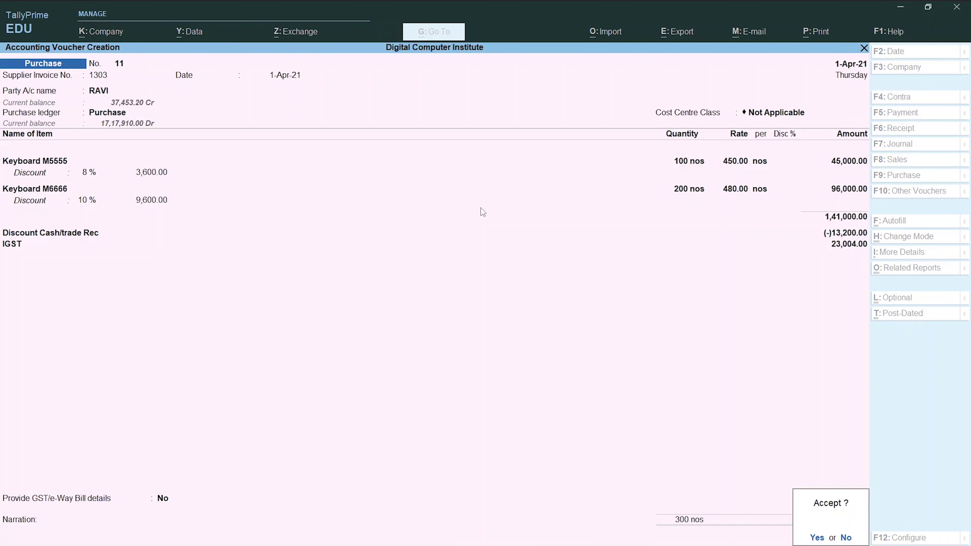
key(Return)
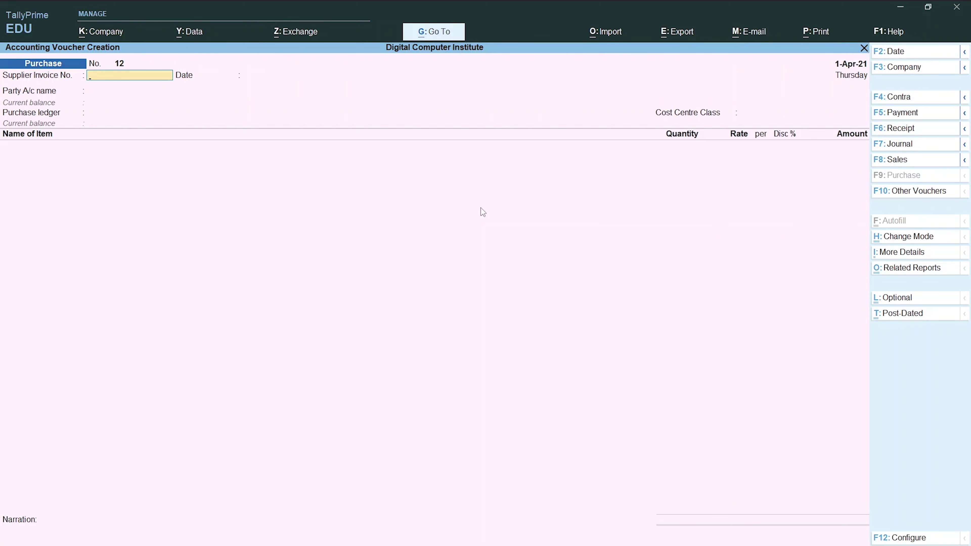
Switch to the Word notes and examine the mouse purchase under Bill No. 1304 and the list of discount types.
key(alt+Tab)
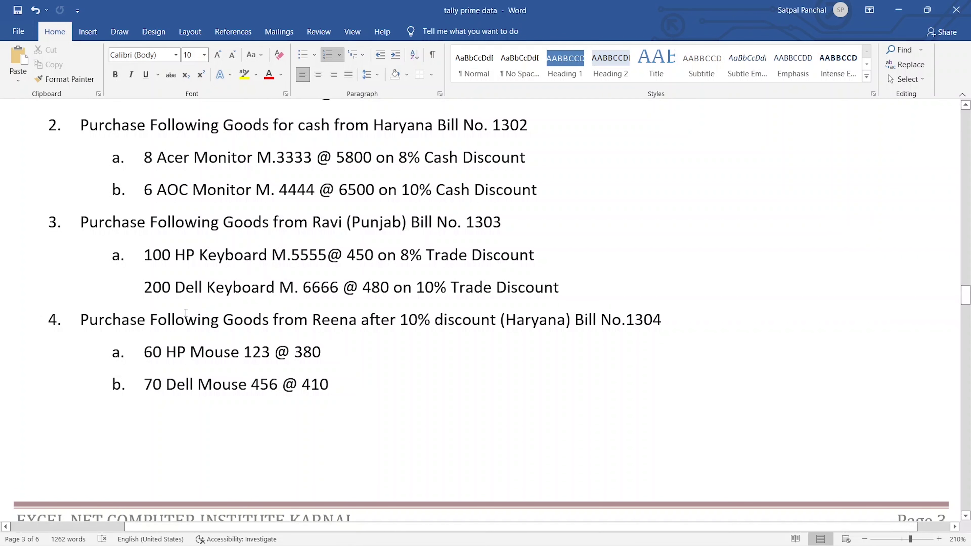
scroll(191, 314, down, 2)
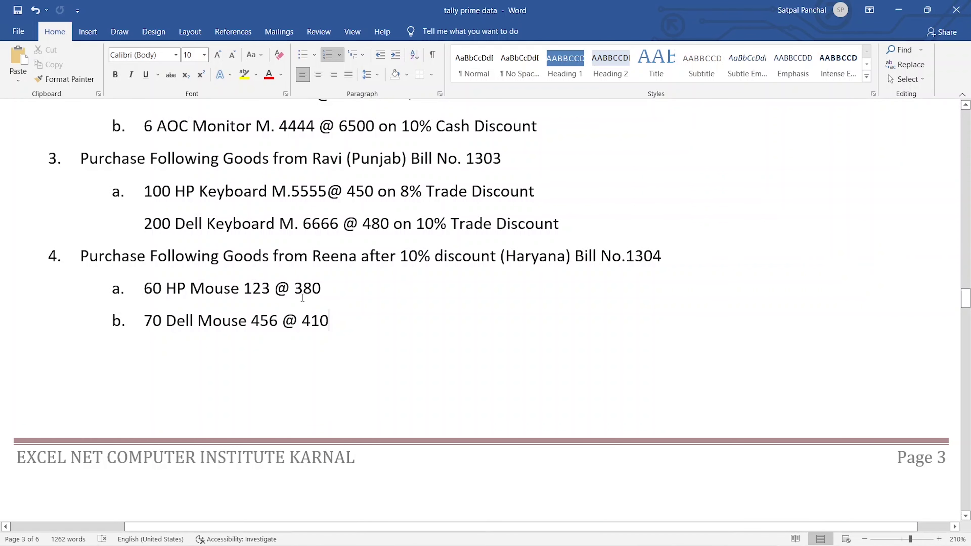
drag(324, 292, 143, 298)
drag(379, 331, 141, 311)
click(405, 328)
scroll(409, 269, up, 10)
scroll(410, 269, up, 3)
scroll(410, 269, down, 2)
drag(367, 325, 107, 343)
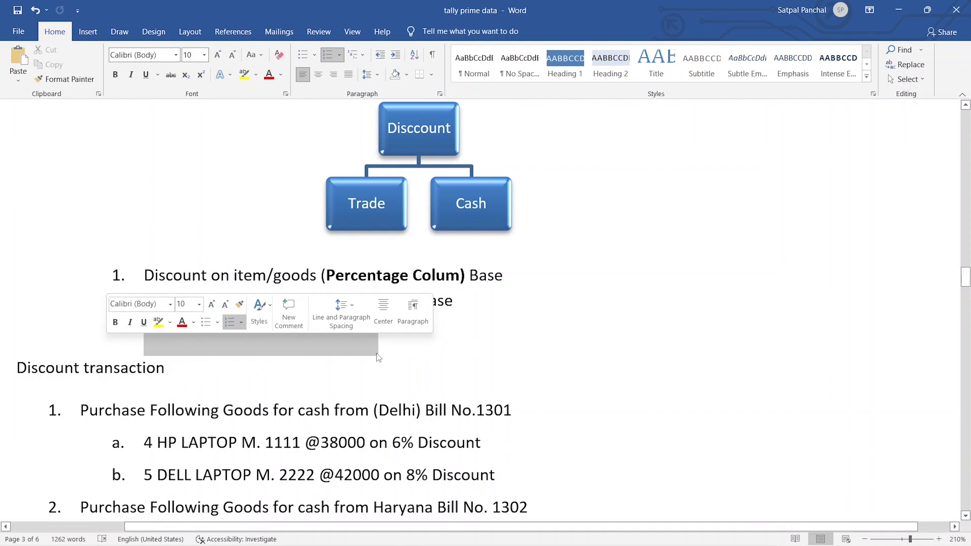
scroll(584, 412, down, 10)
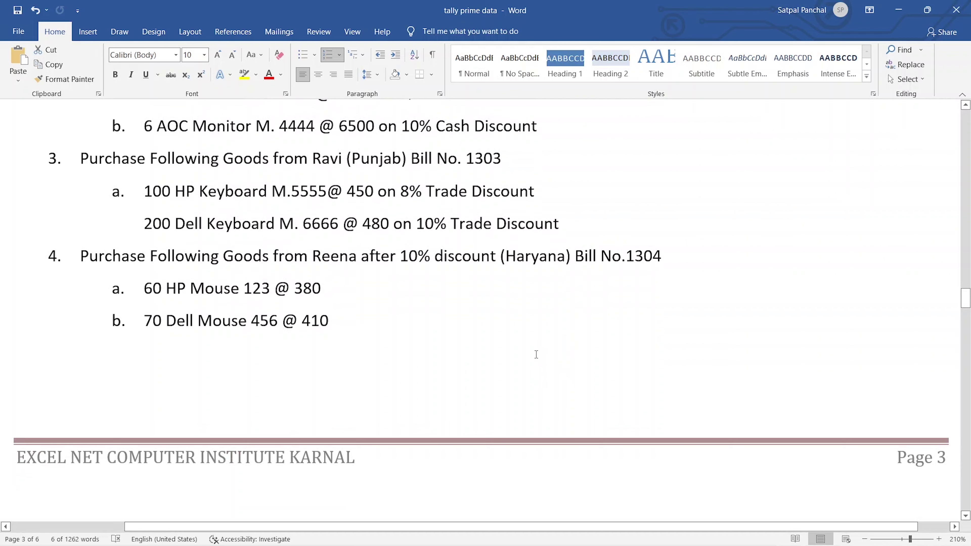
scroll(458, 314, down, 2)
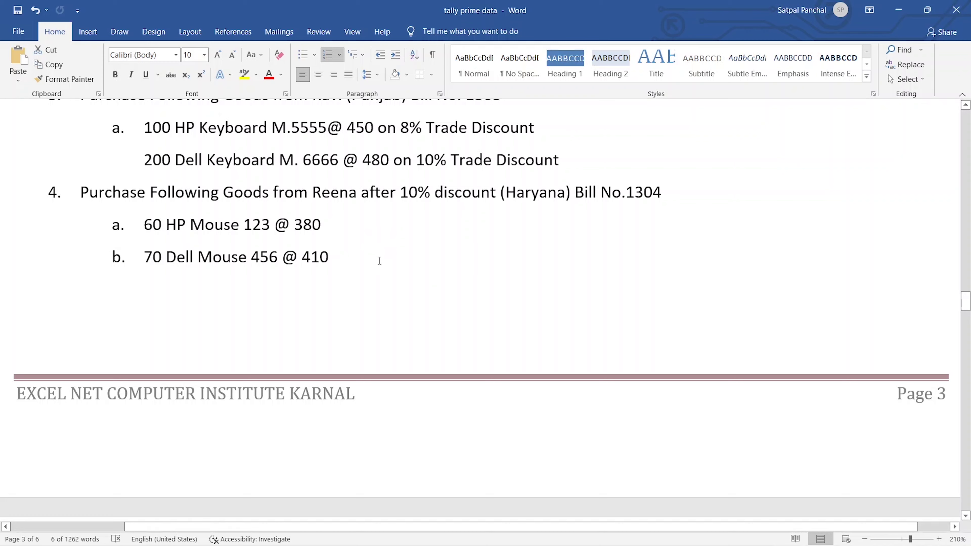
Switch back to TallyPrime and enter supplier invoice number 1304 in the new purchase voucher.
key(alt+Tab)
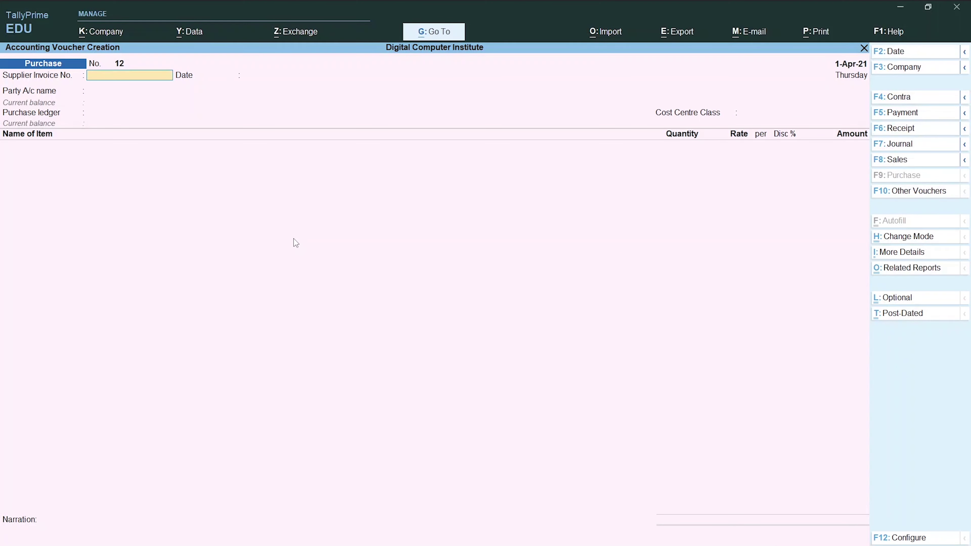
key(alt+Tab)
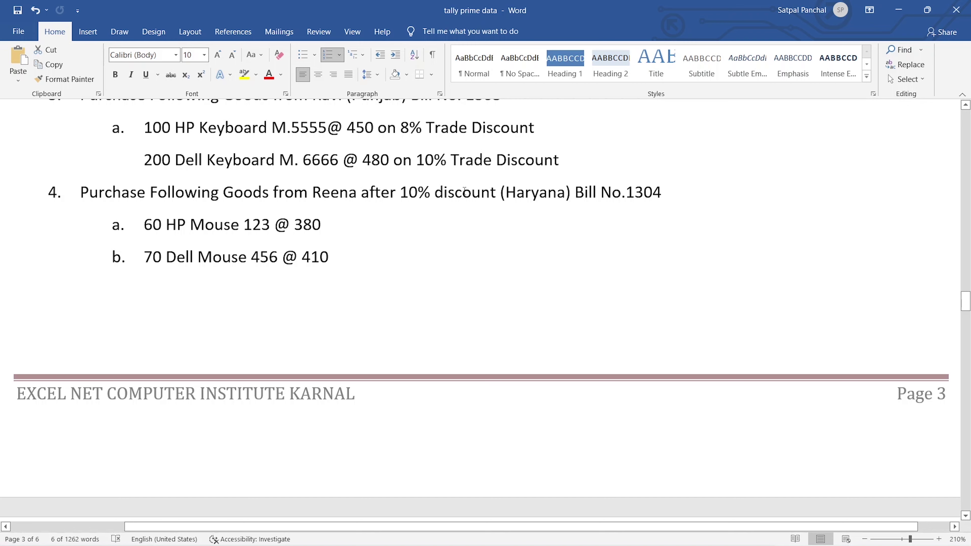
key(alt+Tab)
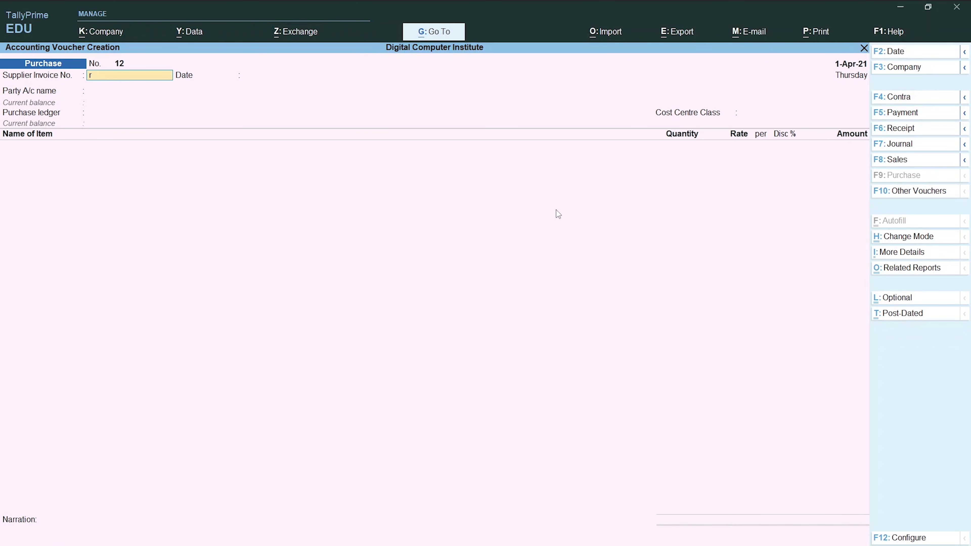
key(BackSpace)
key(BackSpace)
text(1304)
key(Return)
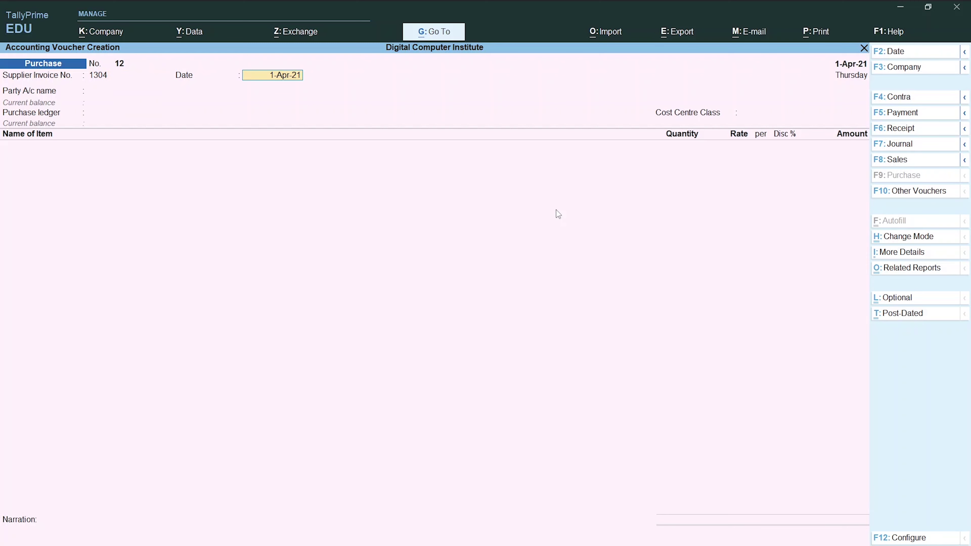
Keep the 1-Apr-21 invoice date, choose the Haryana supplier's account and the Purchase ledger, with cost centre class Not Applicable.
key(Return)
text(Re)
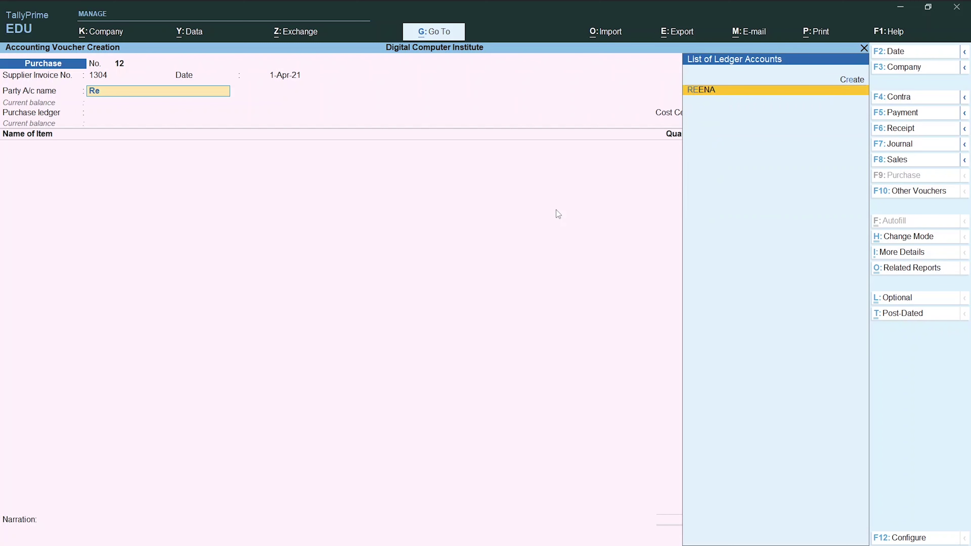
key(Return)
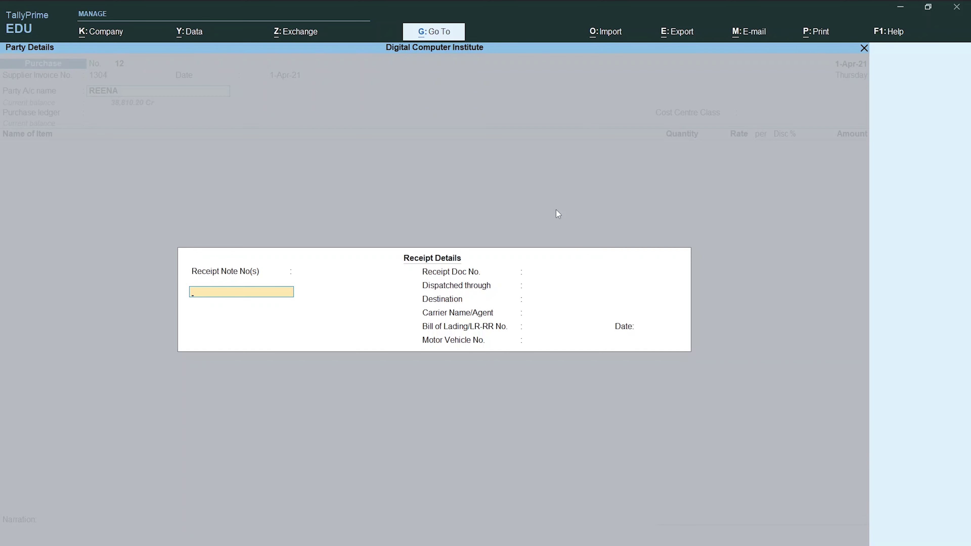
key(ctrl+a)
key(ctrl+a)
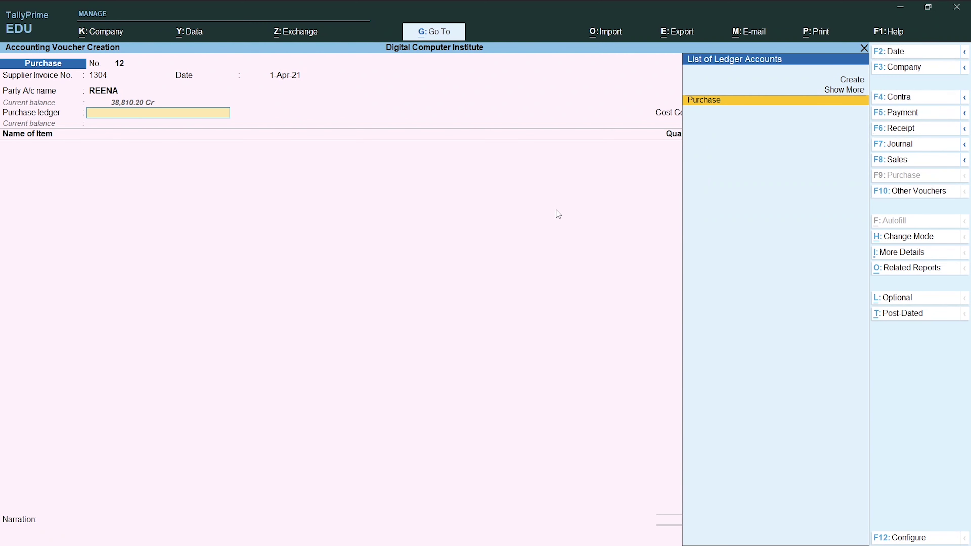
key(Return)
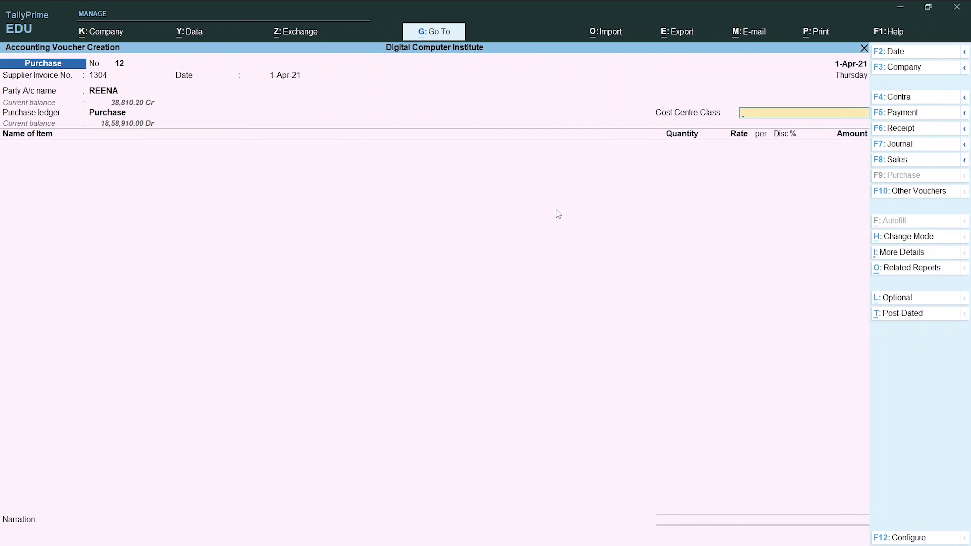
key(Return)
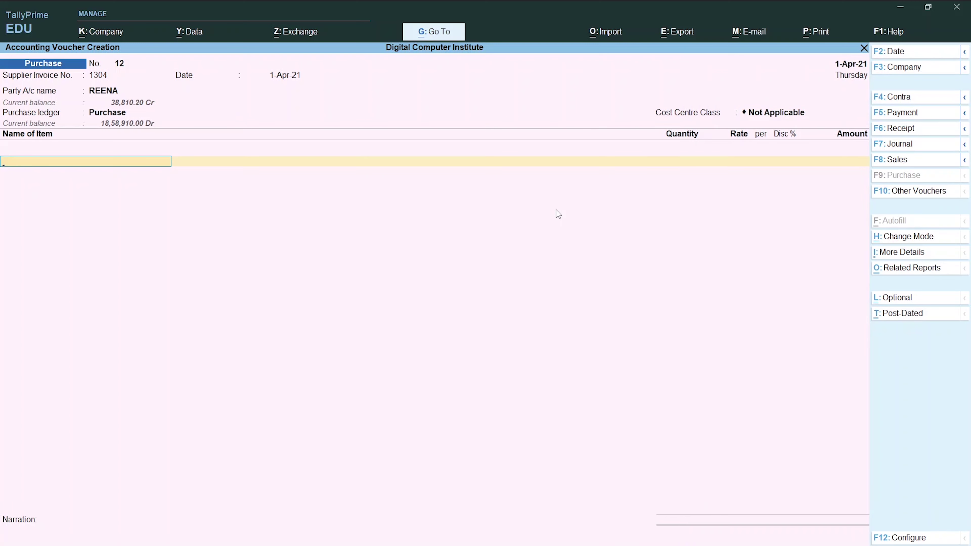
Add the item Mouse 123 with a quantity of 60 nos, checking the quantity in the Word notes.
text(Mou)
key(Down)
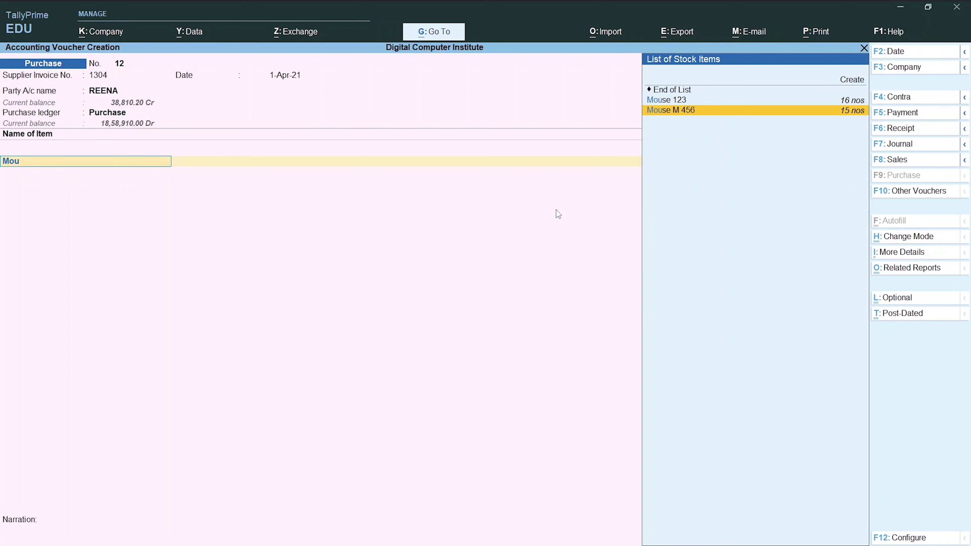
key(Up)
key(Return)
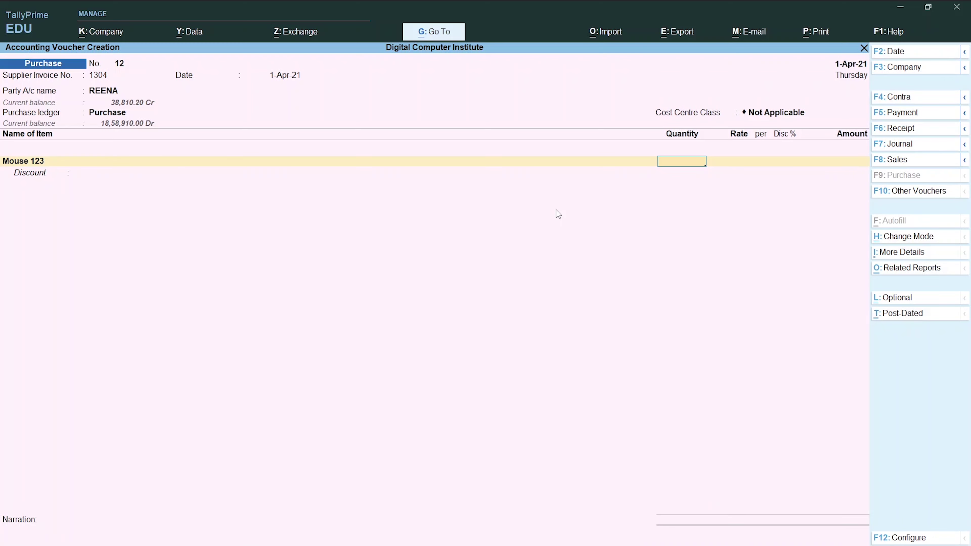
key(alt+Tab)
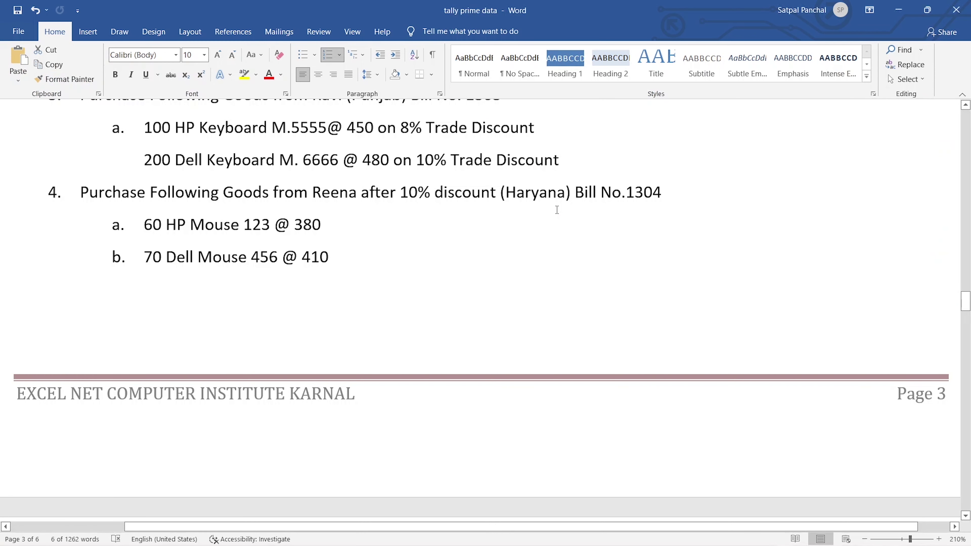
key(alt+Tab)
text(60)
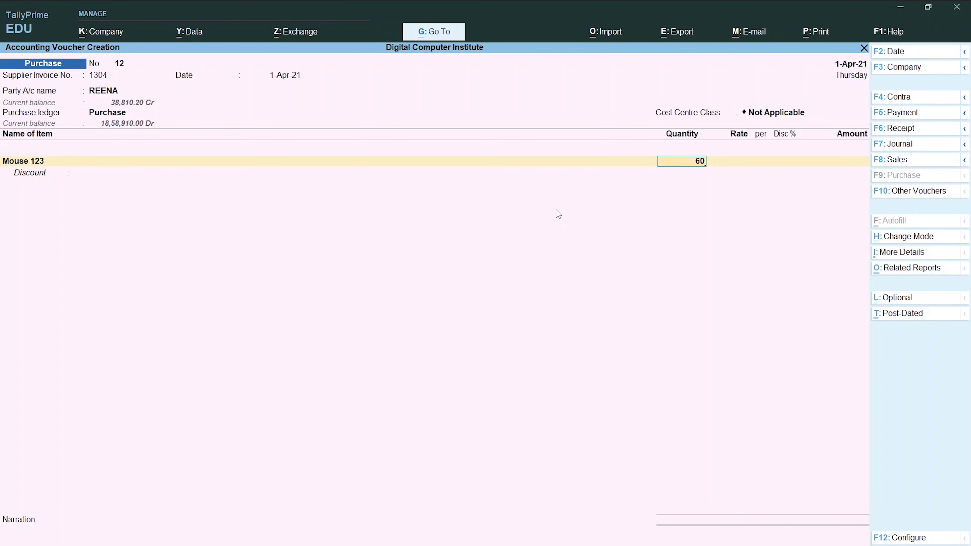
Set the Mouse 123 rate to 380 per nos and leave its discount fields blank.
key(Return)
key(Return)
key(Return)
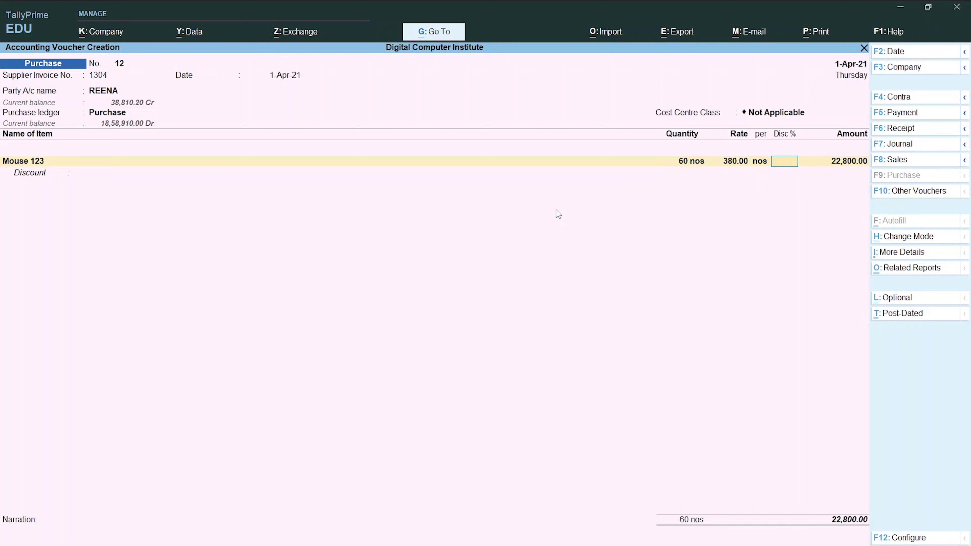
click(823, 160)
key(Return)
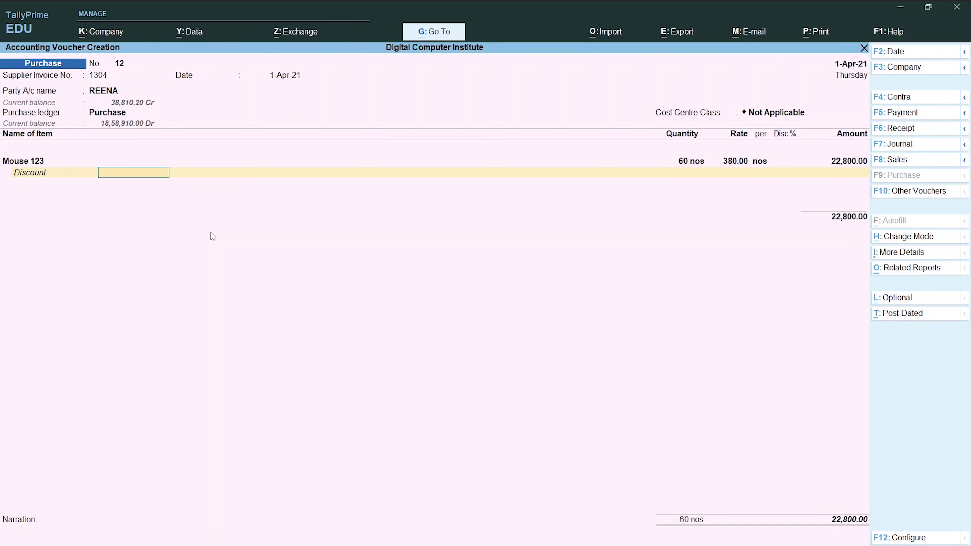
key(Return)
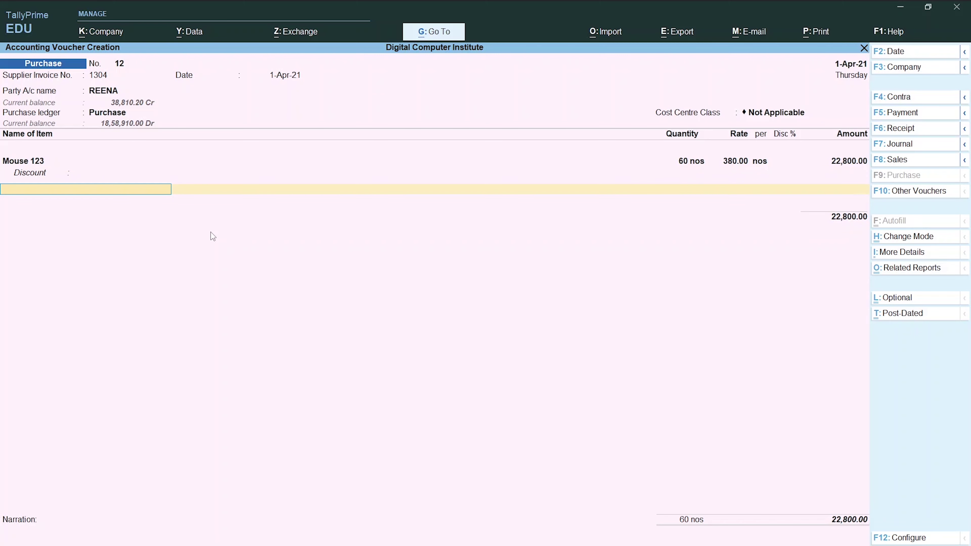
Add the item Mouse M 456 with a quantity of 70 nos, checking the quantity in the Word notes.
text(Mo)
key(Down)
key(Down)
key(Down)
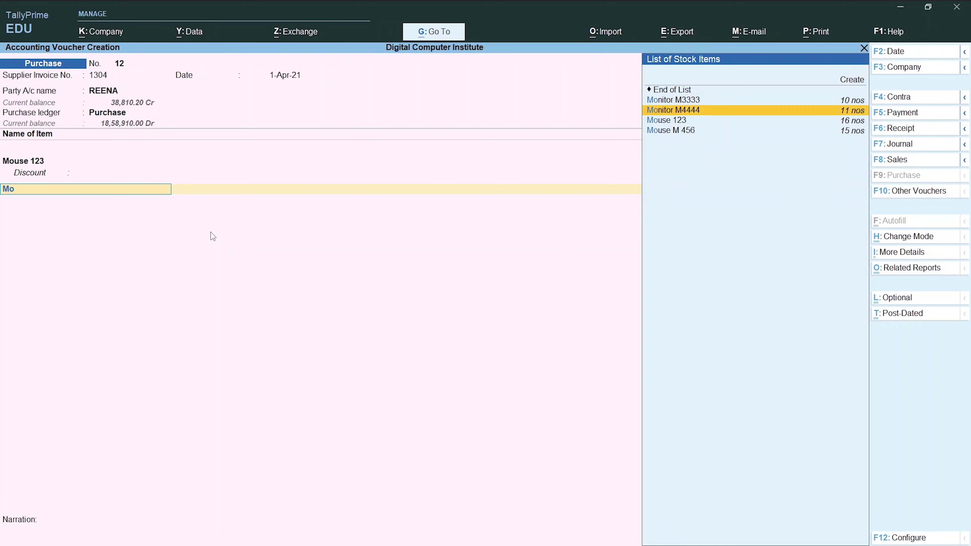
key(Return)
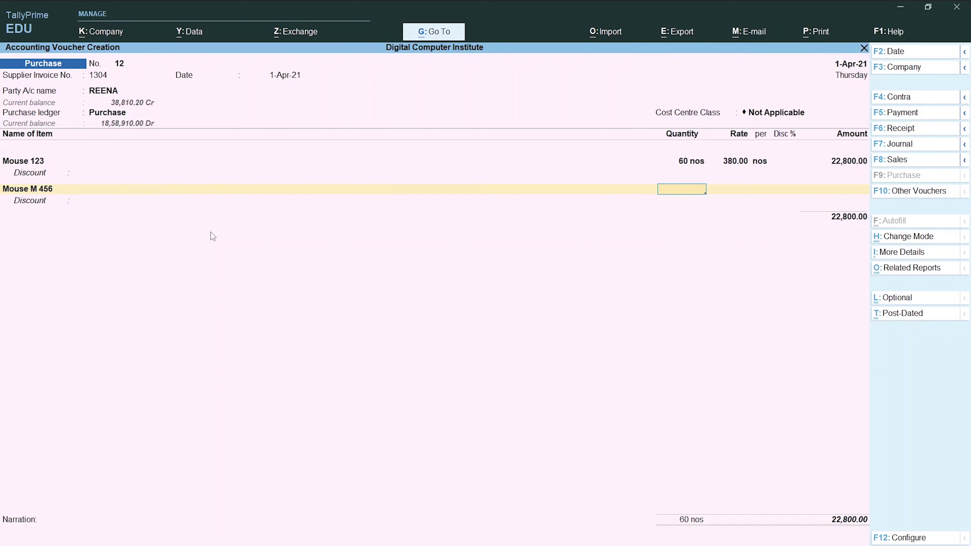
key(alt+Tab)
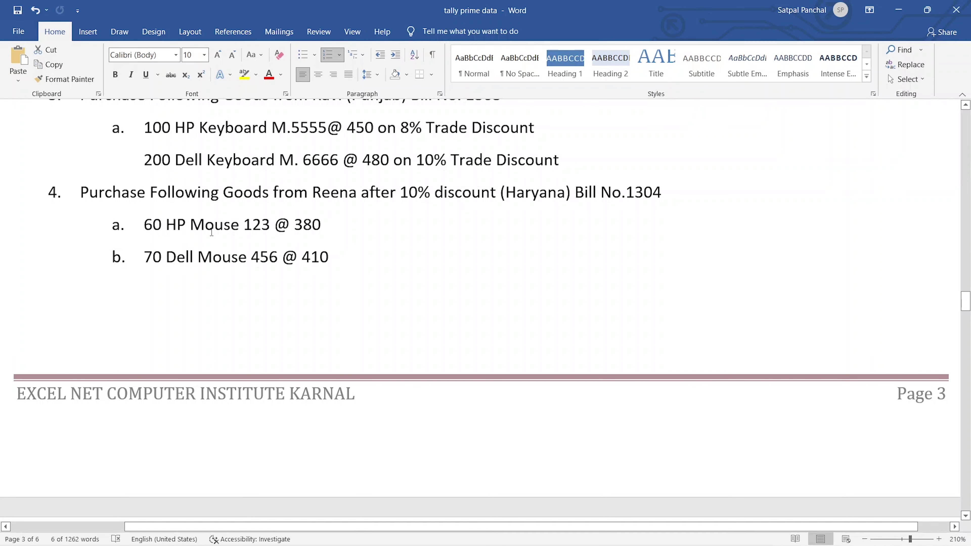
key(alt+Tab)
text(70)
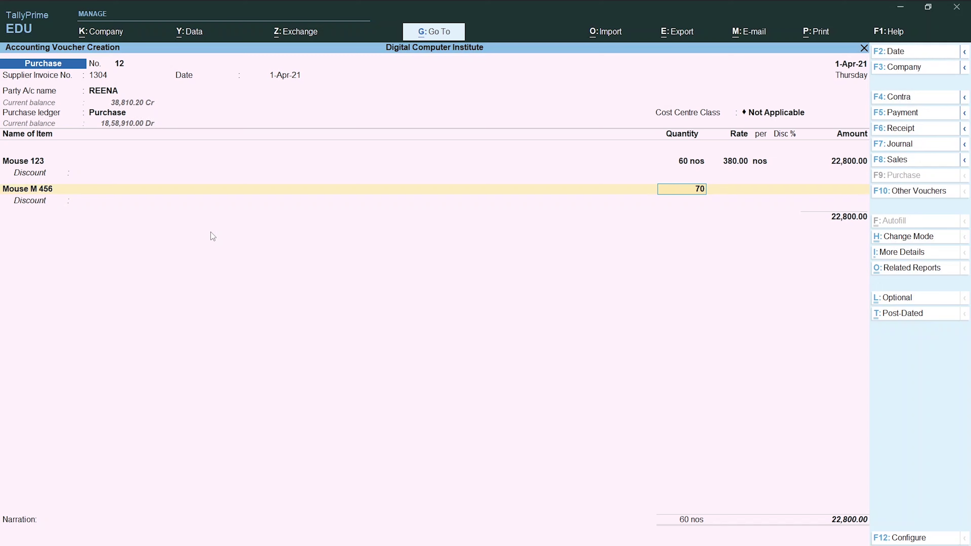
Set the Mouse M 456 rate to 410 per nos without a discount, check it against the Word notes, and end the item list.
key(Return)
text(410)
key(Return)
key(alt+Tab)
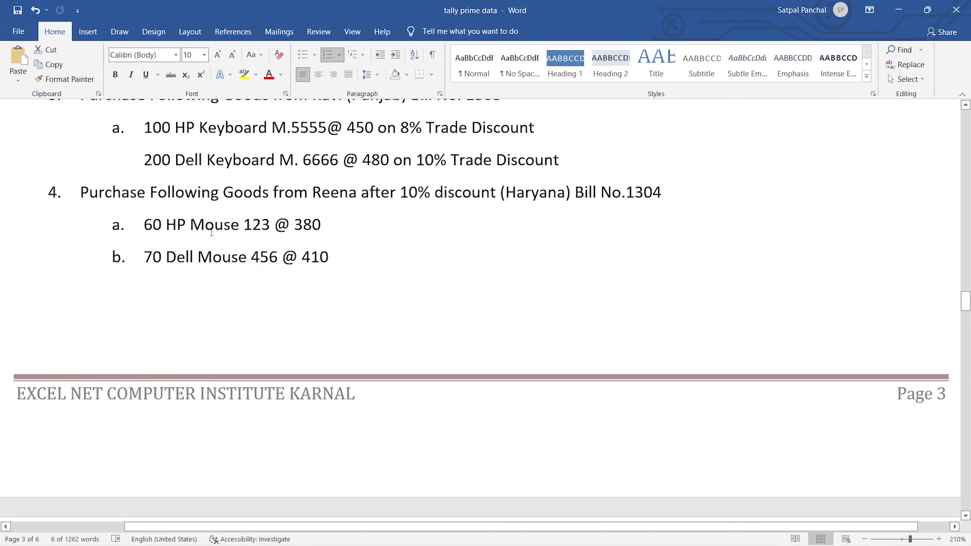
key(alt+Tab)
key(Return)
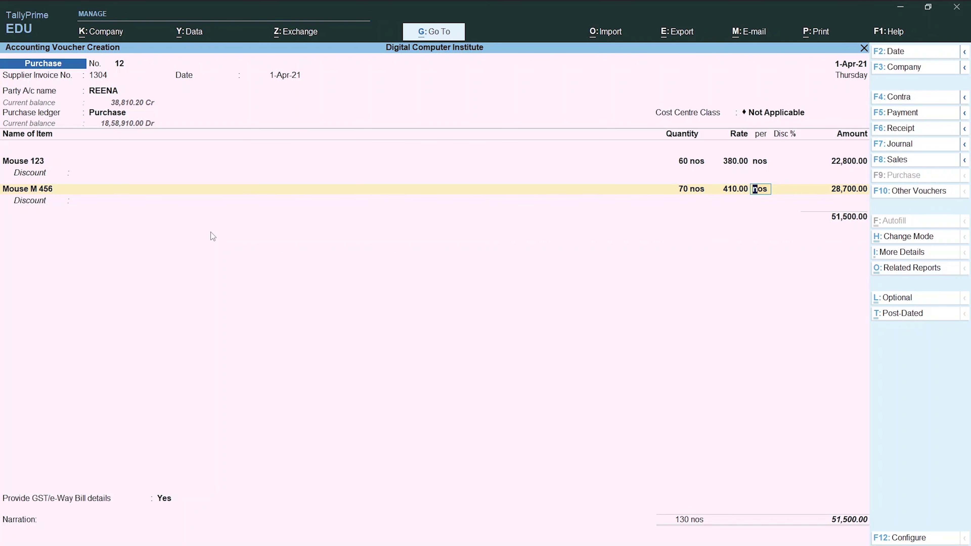
key(Return)
key(Return)
key(Return)
key(Return)
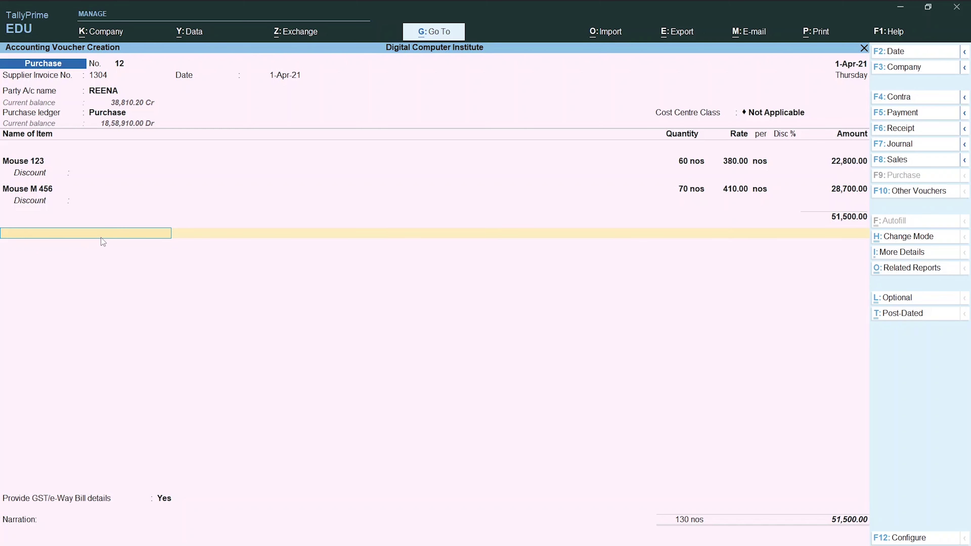
Add the CGST and SGST ledgers below the items and accept their calculated amounts.
text(C)
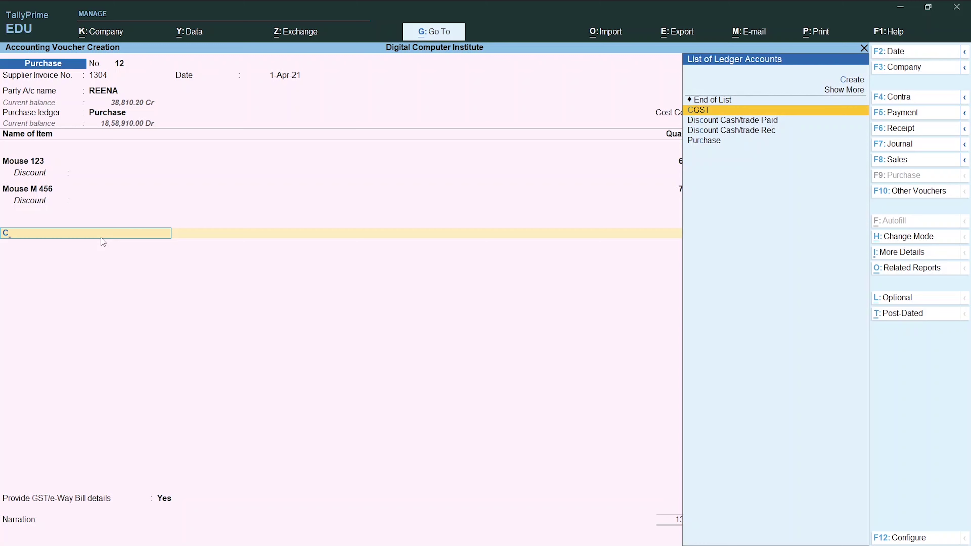
key(Return)
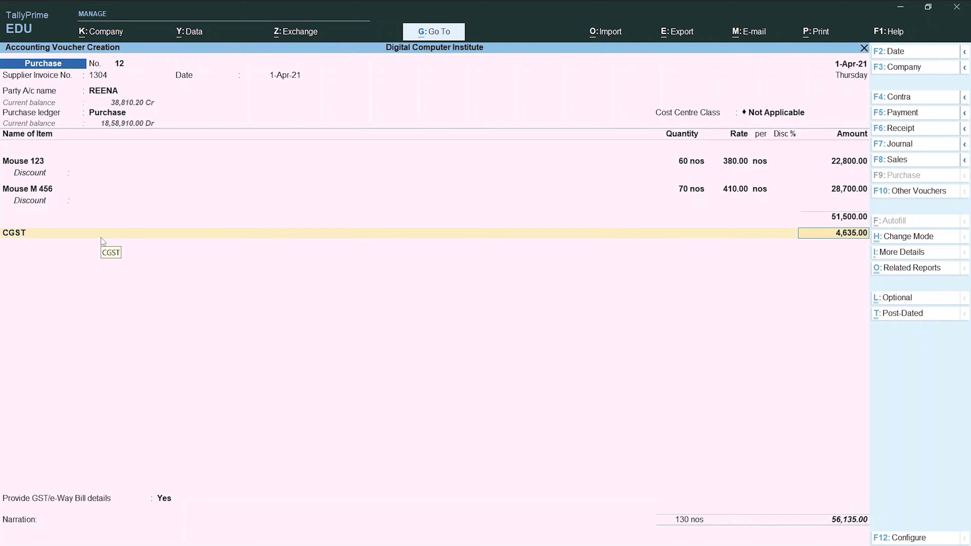
key(Return)
text(S)
key(Return)
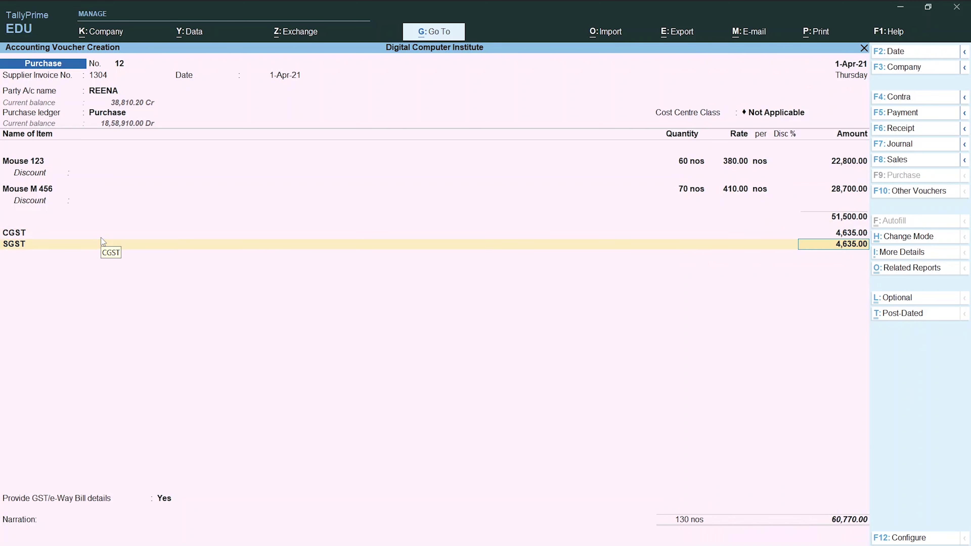
key(Return)
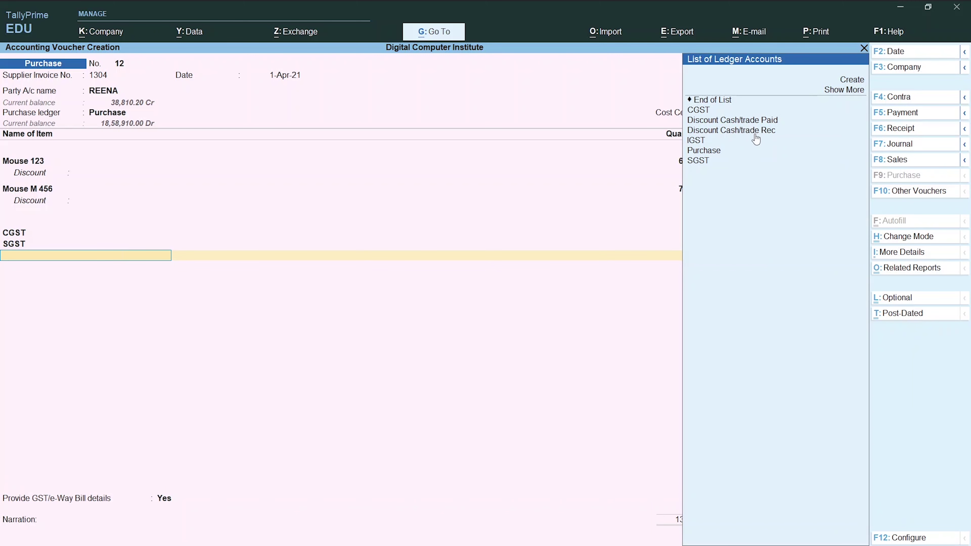
Try to add the Discount Cash/trade Rec ledger at a rate of 10%.
key(Down)
key(Down)
key(Down)
key(Down)
key(Down)
key(Down)
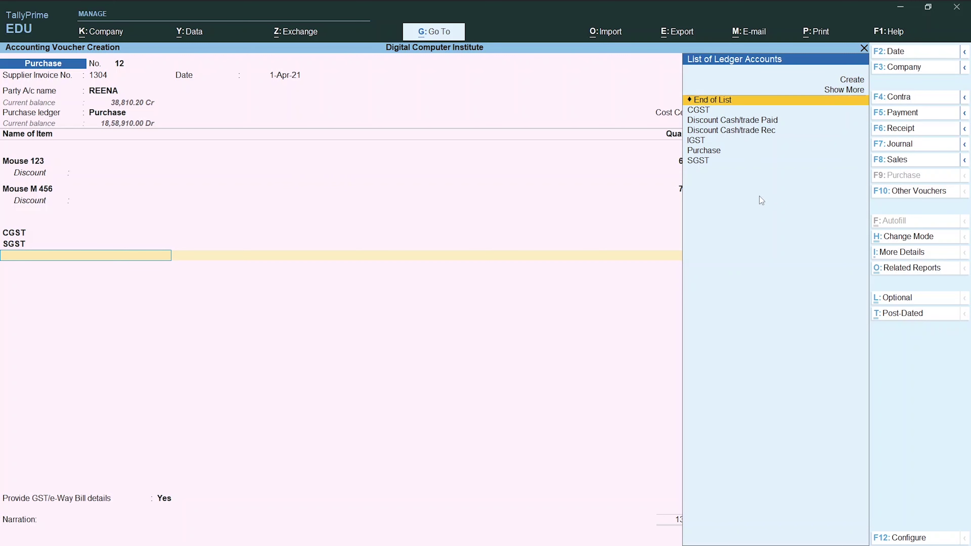
key(Return)
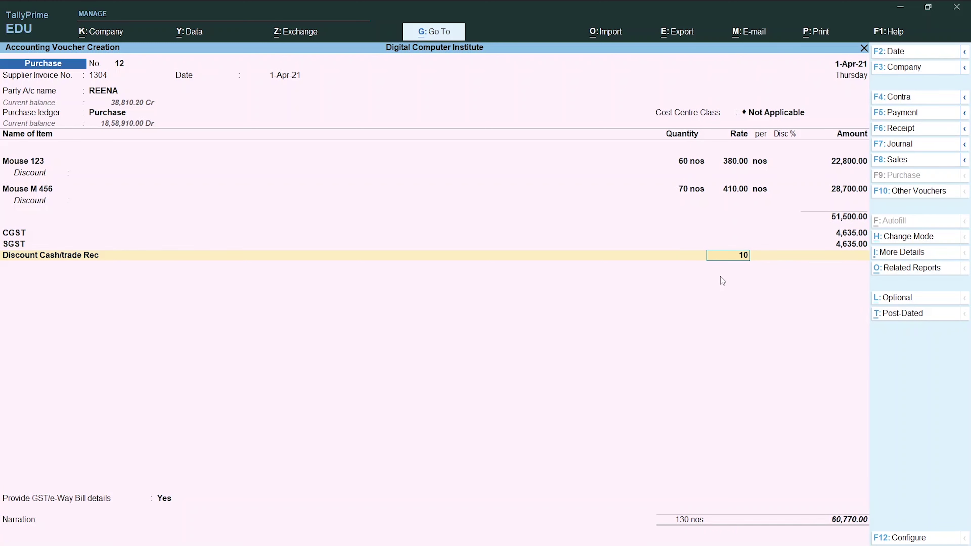
text(10)
key(Return)
key(BackSpace)
key(Delete)
key(BackSpace)
Start a new ledger from the voucher, named Discount Rev, without an alias and under Indirect Incomes.
key(alt+c)
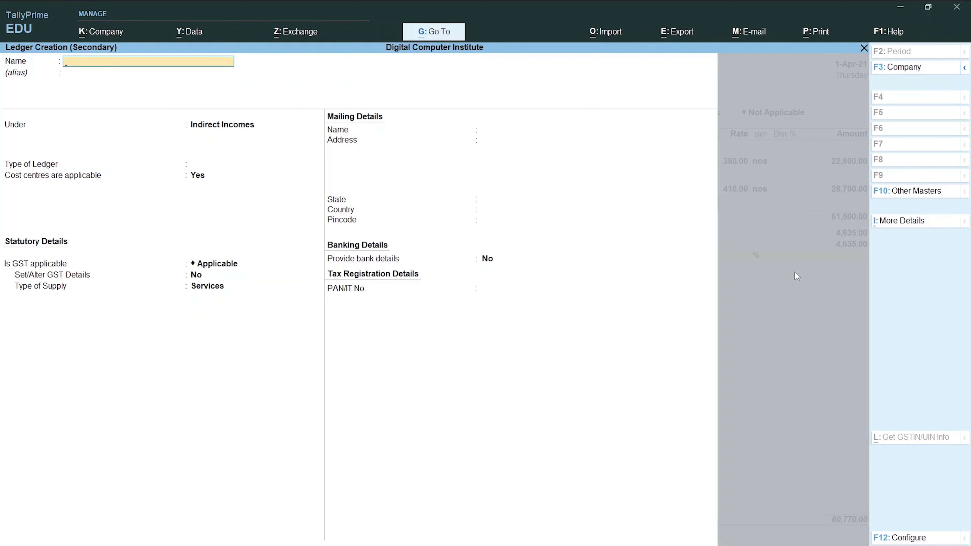
text(De)
key(BackSpace)
key(BackSpace)
text(iscount Rev)
key(Return)
key(Return)
key(Return)
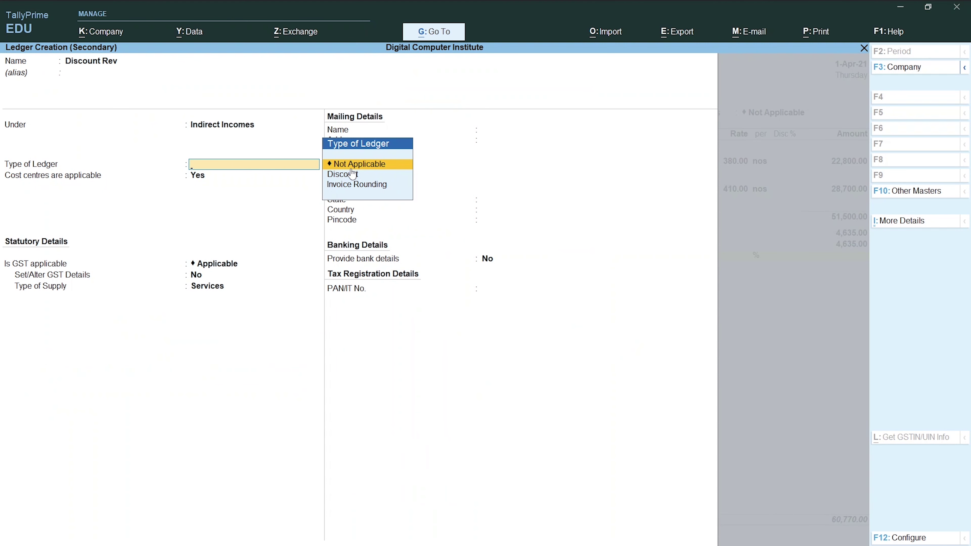
Set the ledger type to Not Applicable, keep the cost centre and GST defaults, and save the Discount Rev ledger.
key(Return)
key(Return)
key(Return)
key(Return)
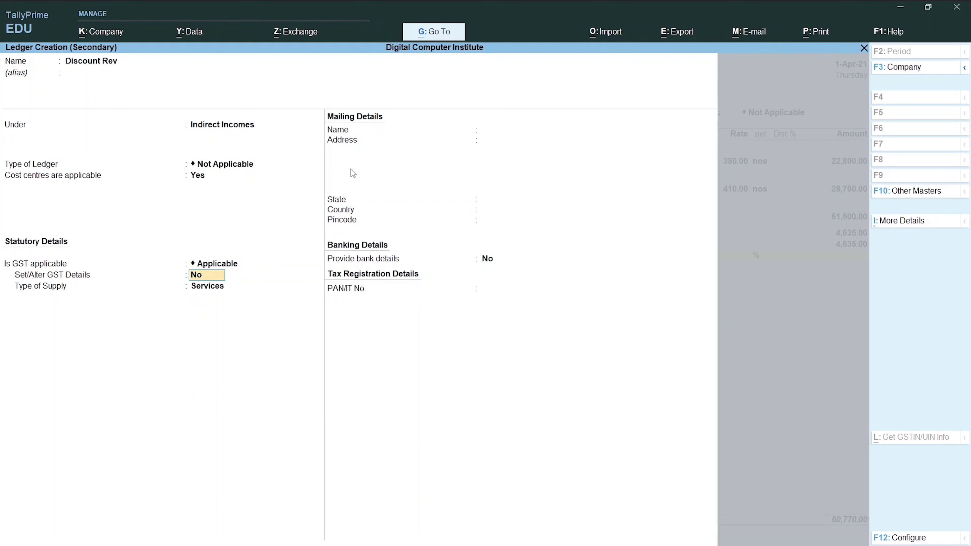
key(Return)
key(Return)
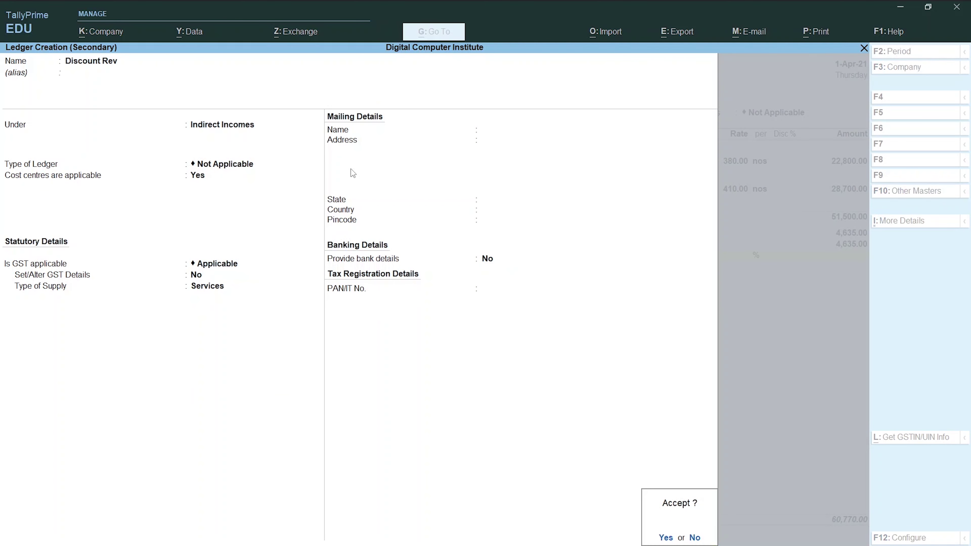
key(Return)
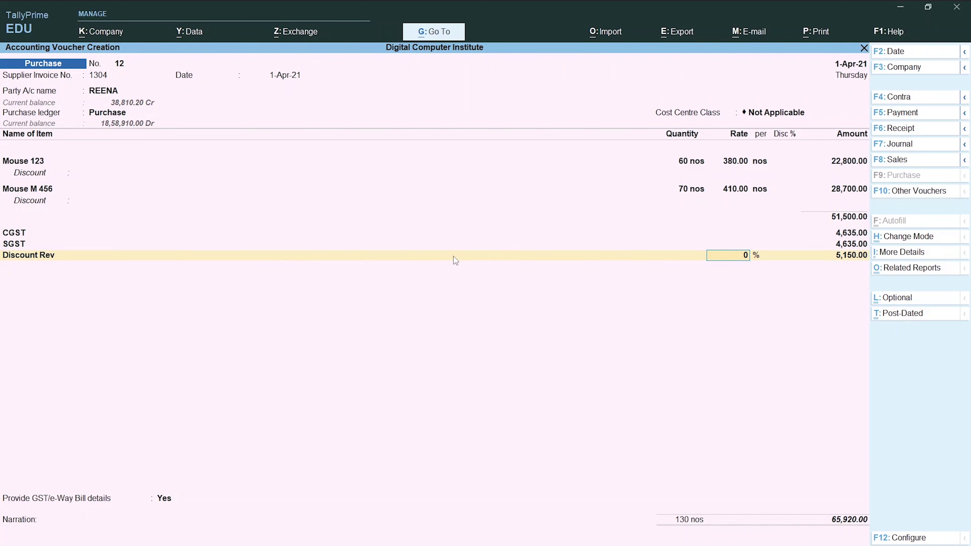
Clear the rate and amount on the Discount Rev line, reselect that ledger, and check the discount in the Word notes.
key(Return)
key(Delete)
key(Delete)
key(Delete)
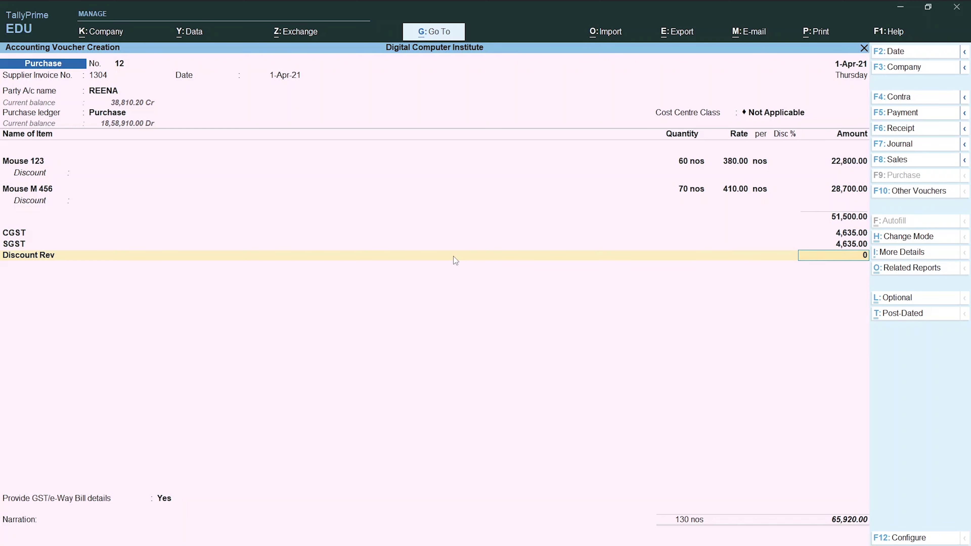
key(Delete)
key(Delete)
key(BackSpace)
key(BackSpace)
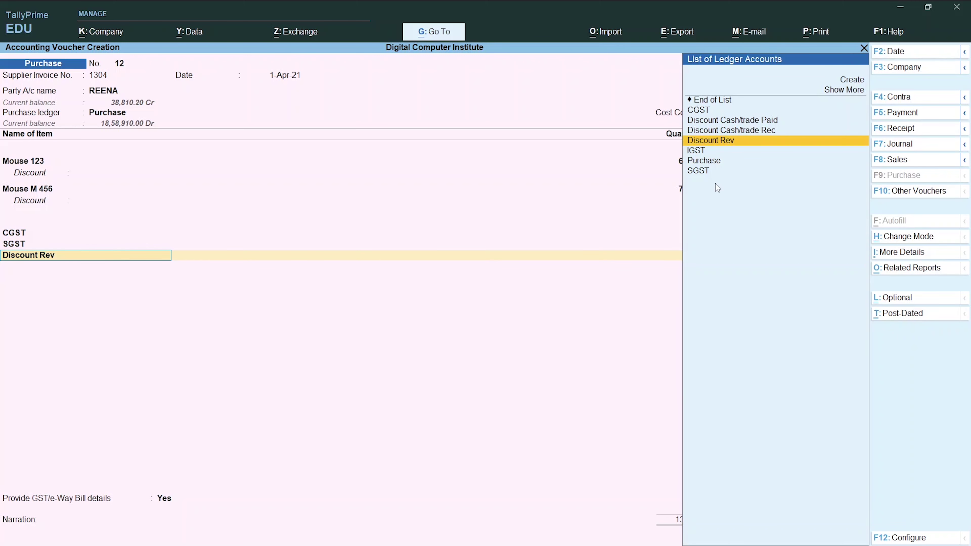
key(Return)
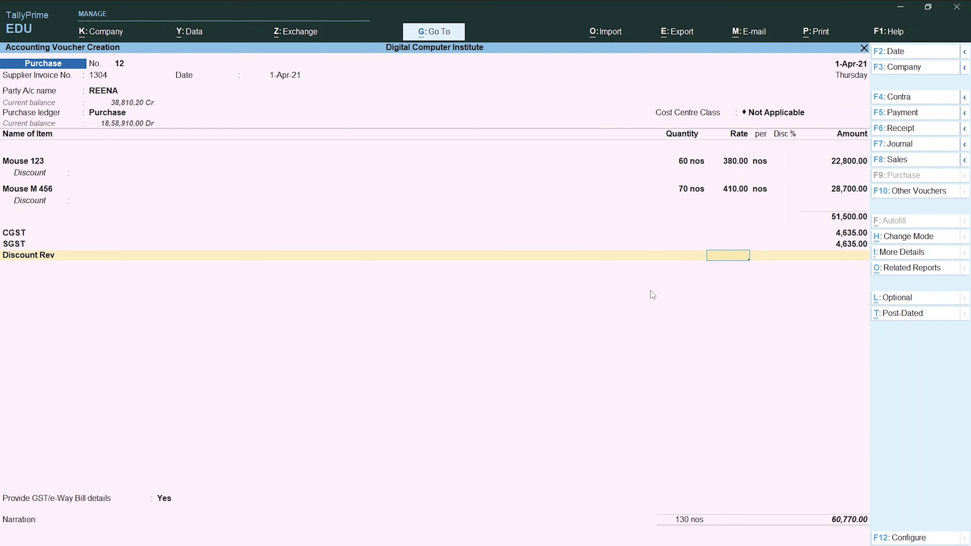
key(alt+Tab)
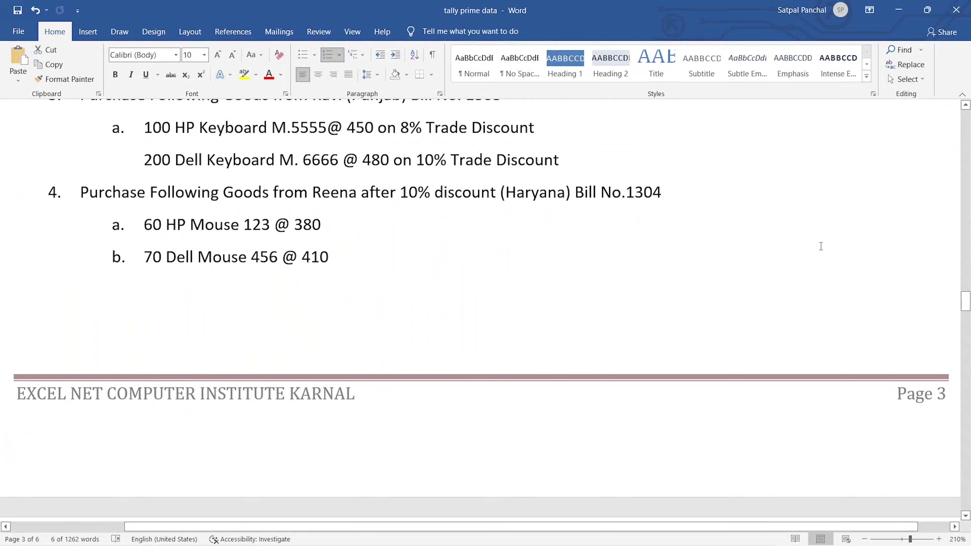
key(alt+Tab)
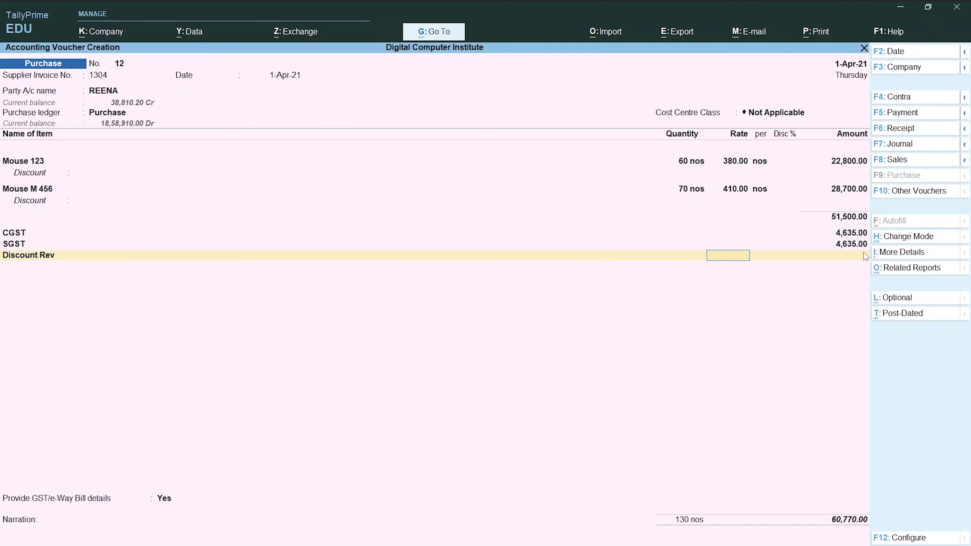
Set the Discount Rev rate to -10%, end the ledger entries, and set Provide GST/e-Way Bill details to No.
text(10)
key(alt+Tab)
key(Return)
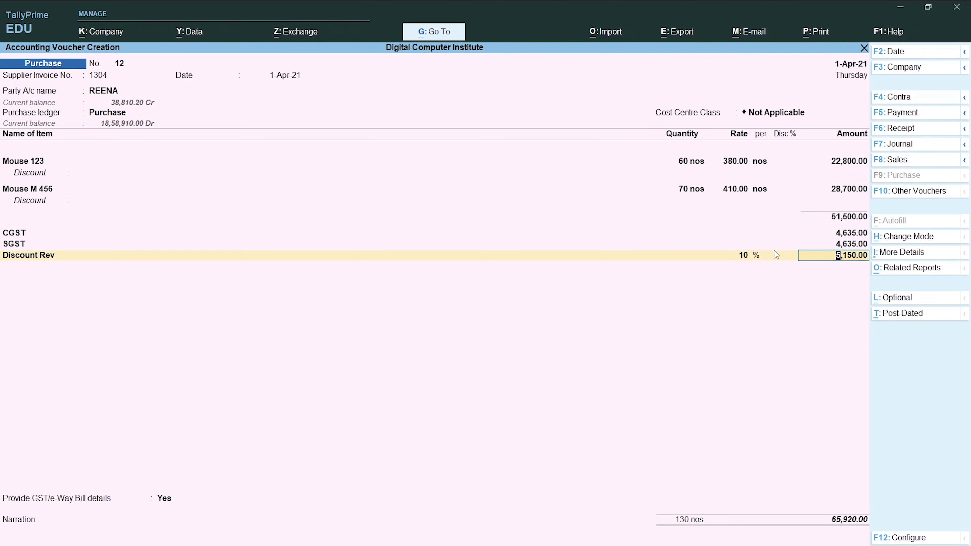
key(BackSpace)
key(Return)
key(Return)
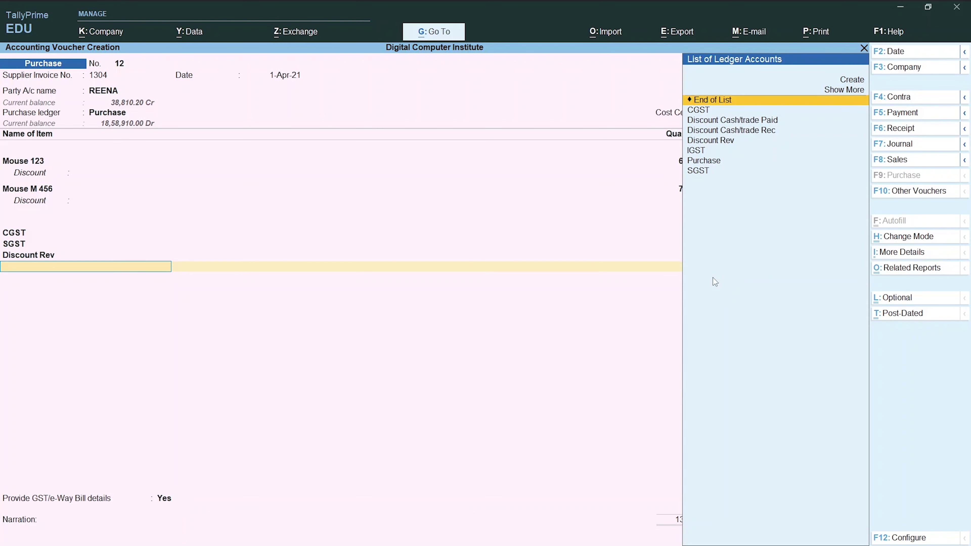
key(Return)
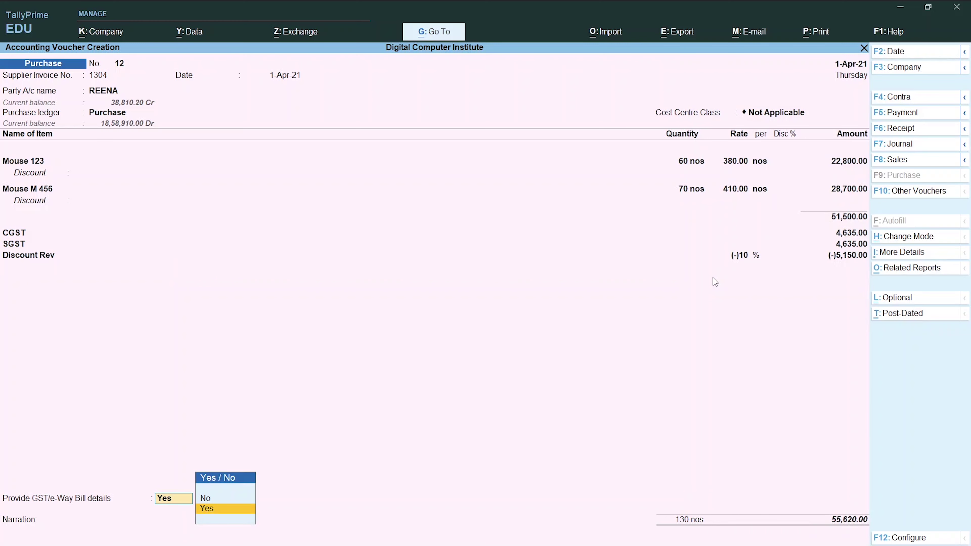
key(Up)
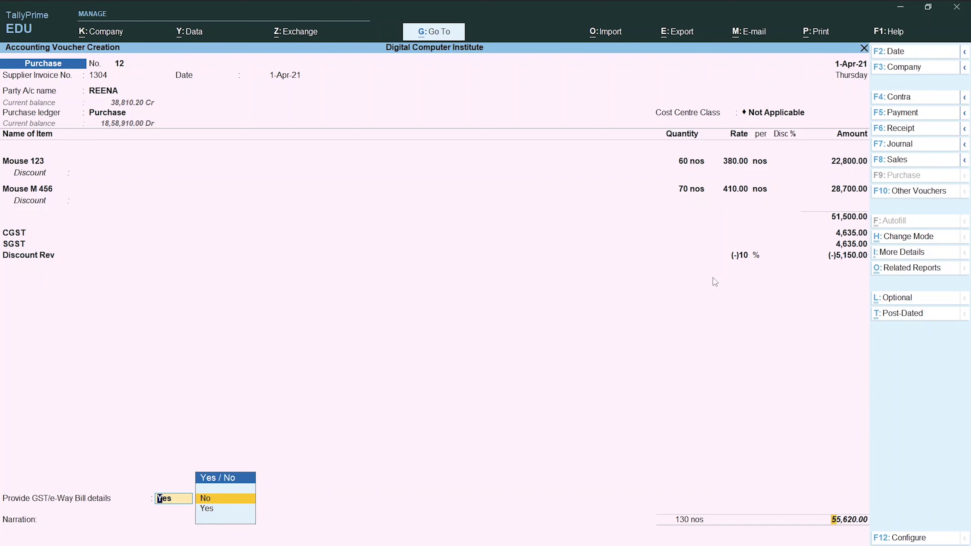
key(Return)
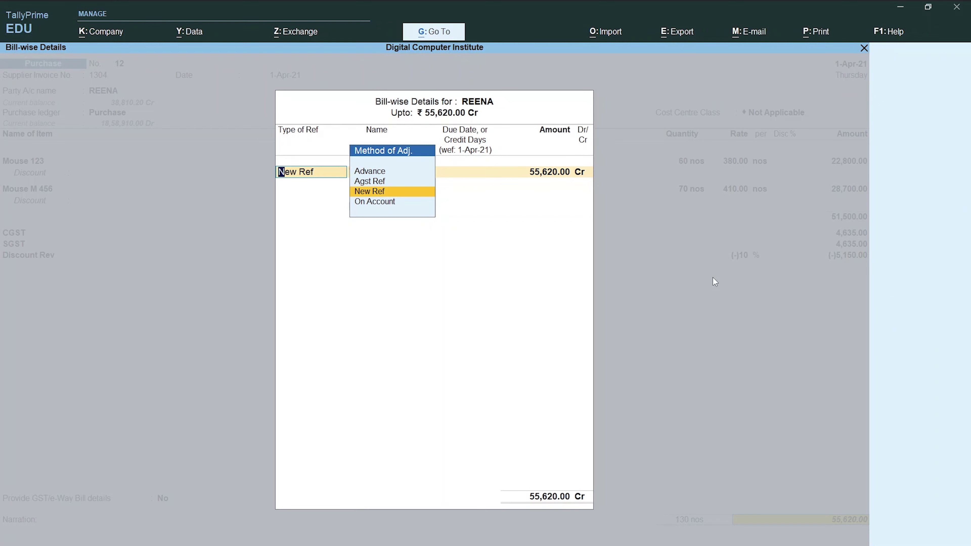
Keep the bill-wise details as New Ref 1304 without credit days, and save the purchase voucher.
key(Return)
key(Return)
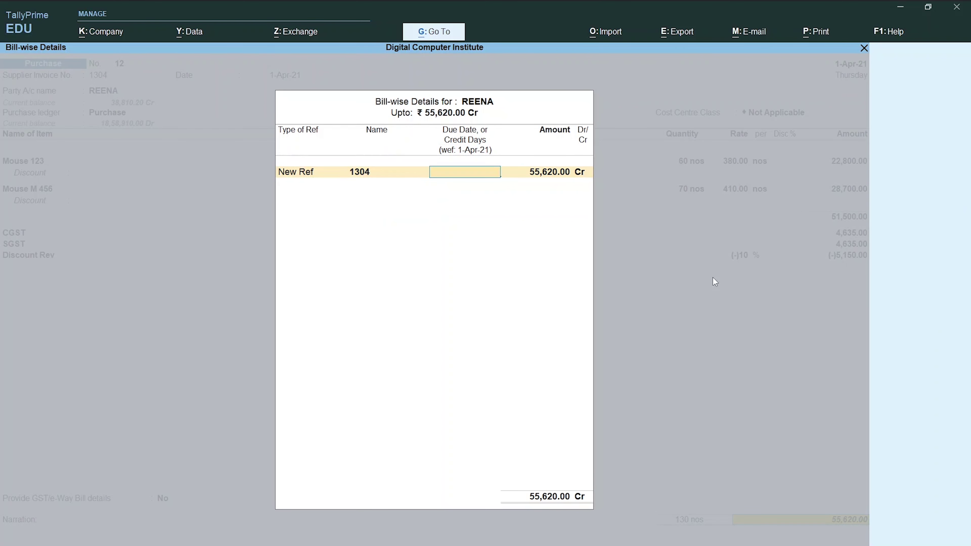
key(Return)
key(Return)
key(Return)
key(Return)
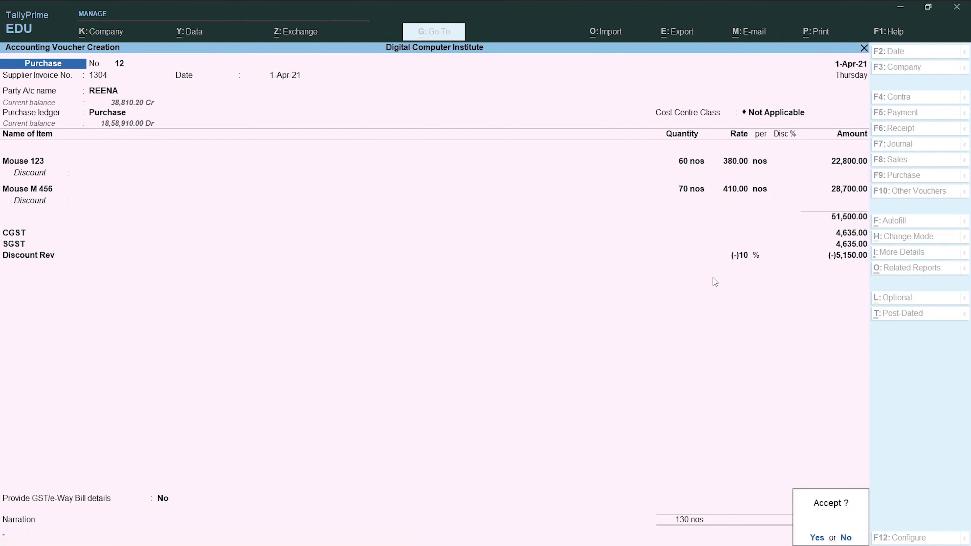
key(Return)
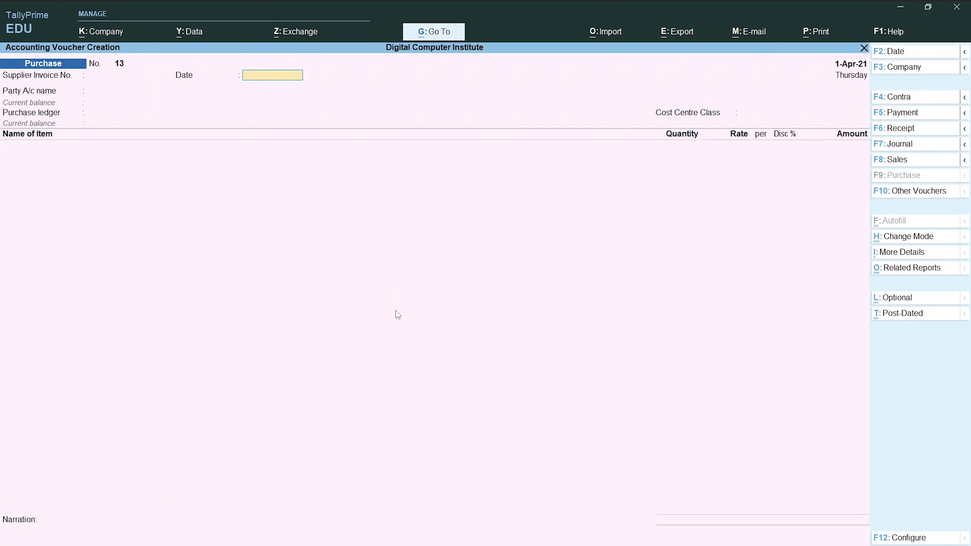
Switch to the Word notes, review the discount types and purchase exercises, and select the Discount transaction heading.
key(alt+Tab)
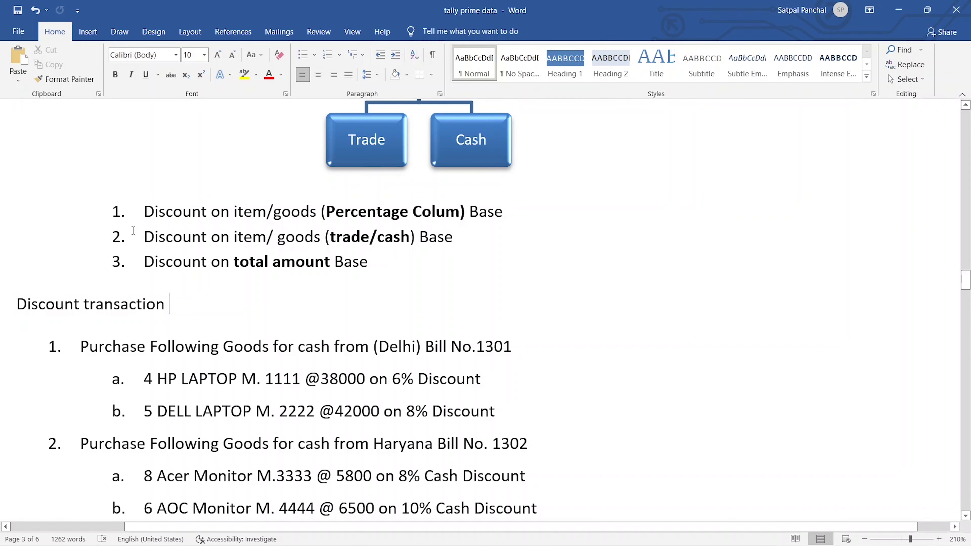
scroll(367, 317, down, 5)
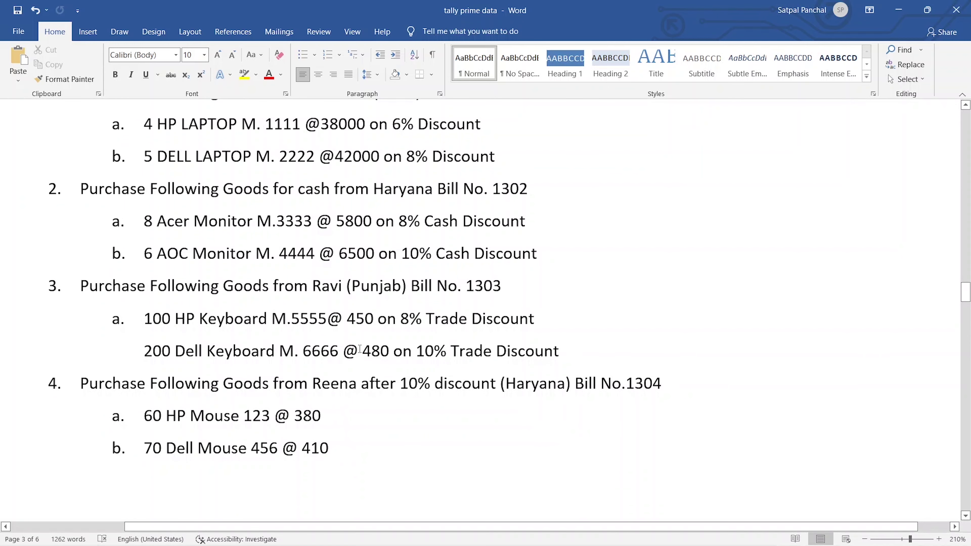
scroll(359, 349, up, 4)
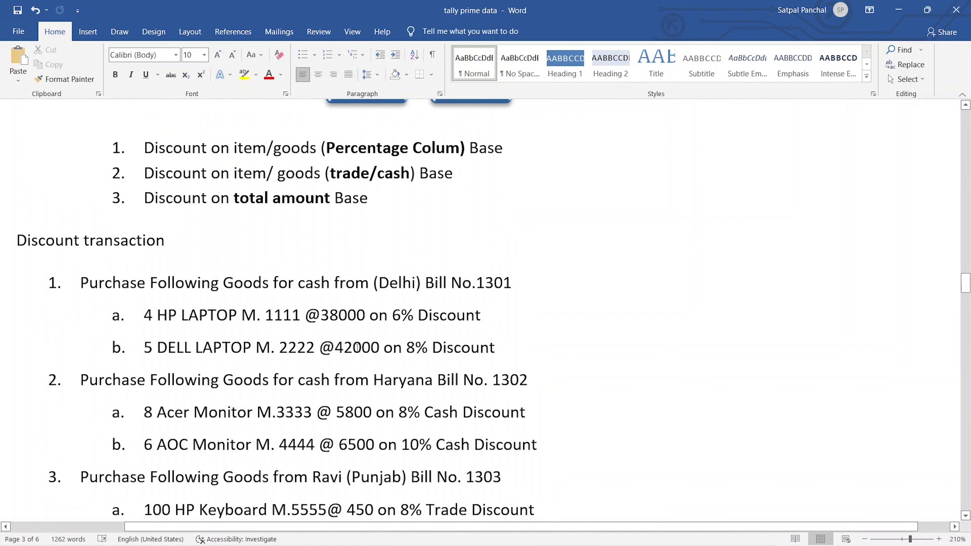
click(183, 241)
triple_click(183, 241)
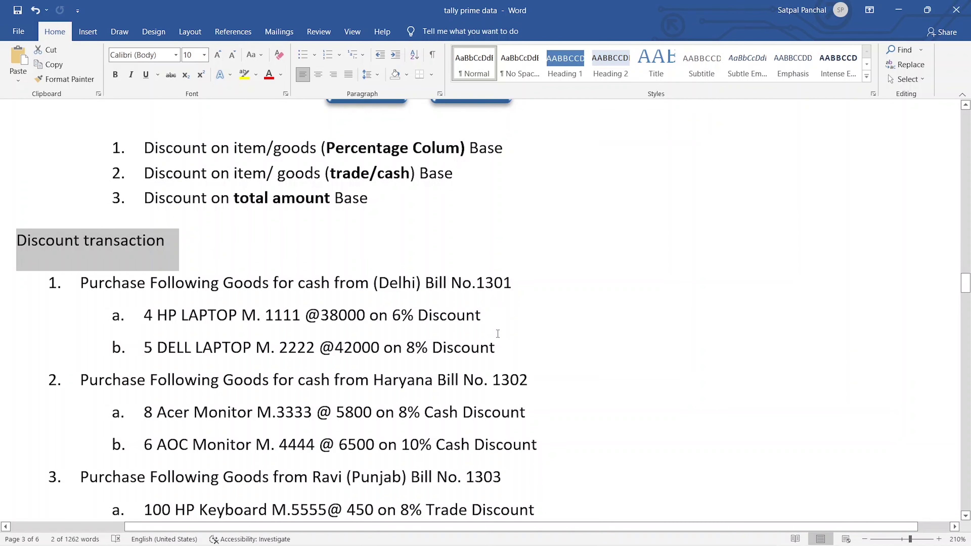
scroll(499, 330, up, 3)
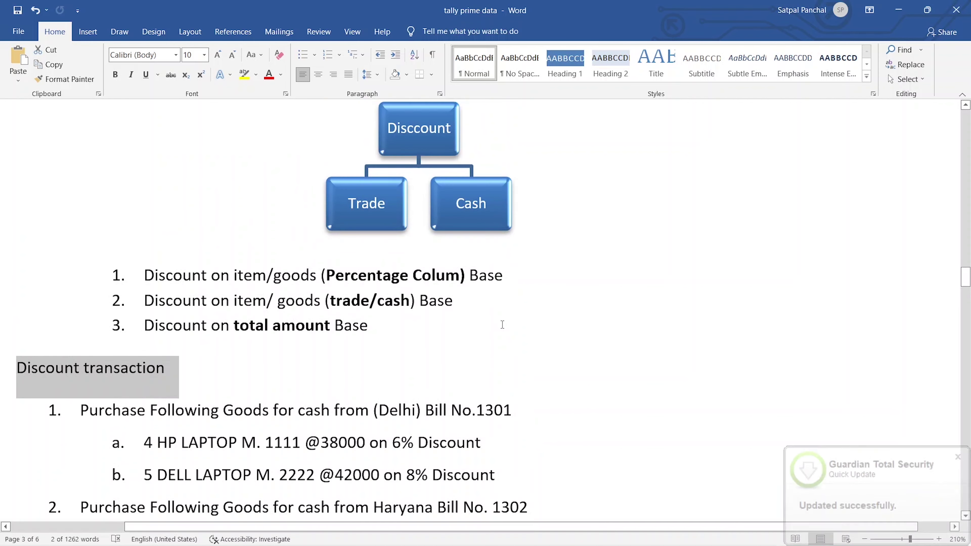